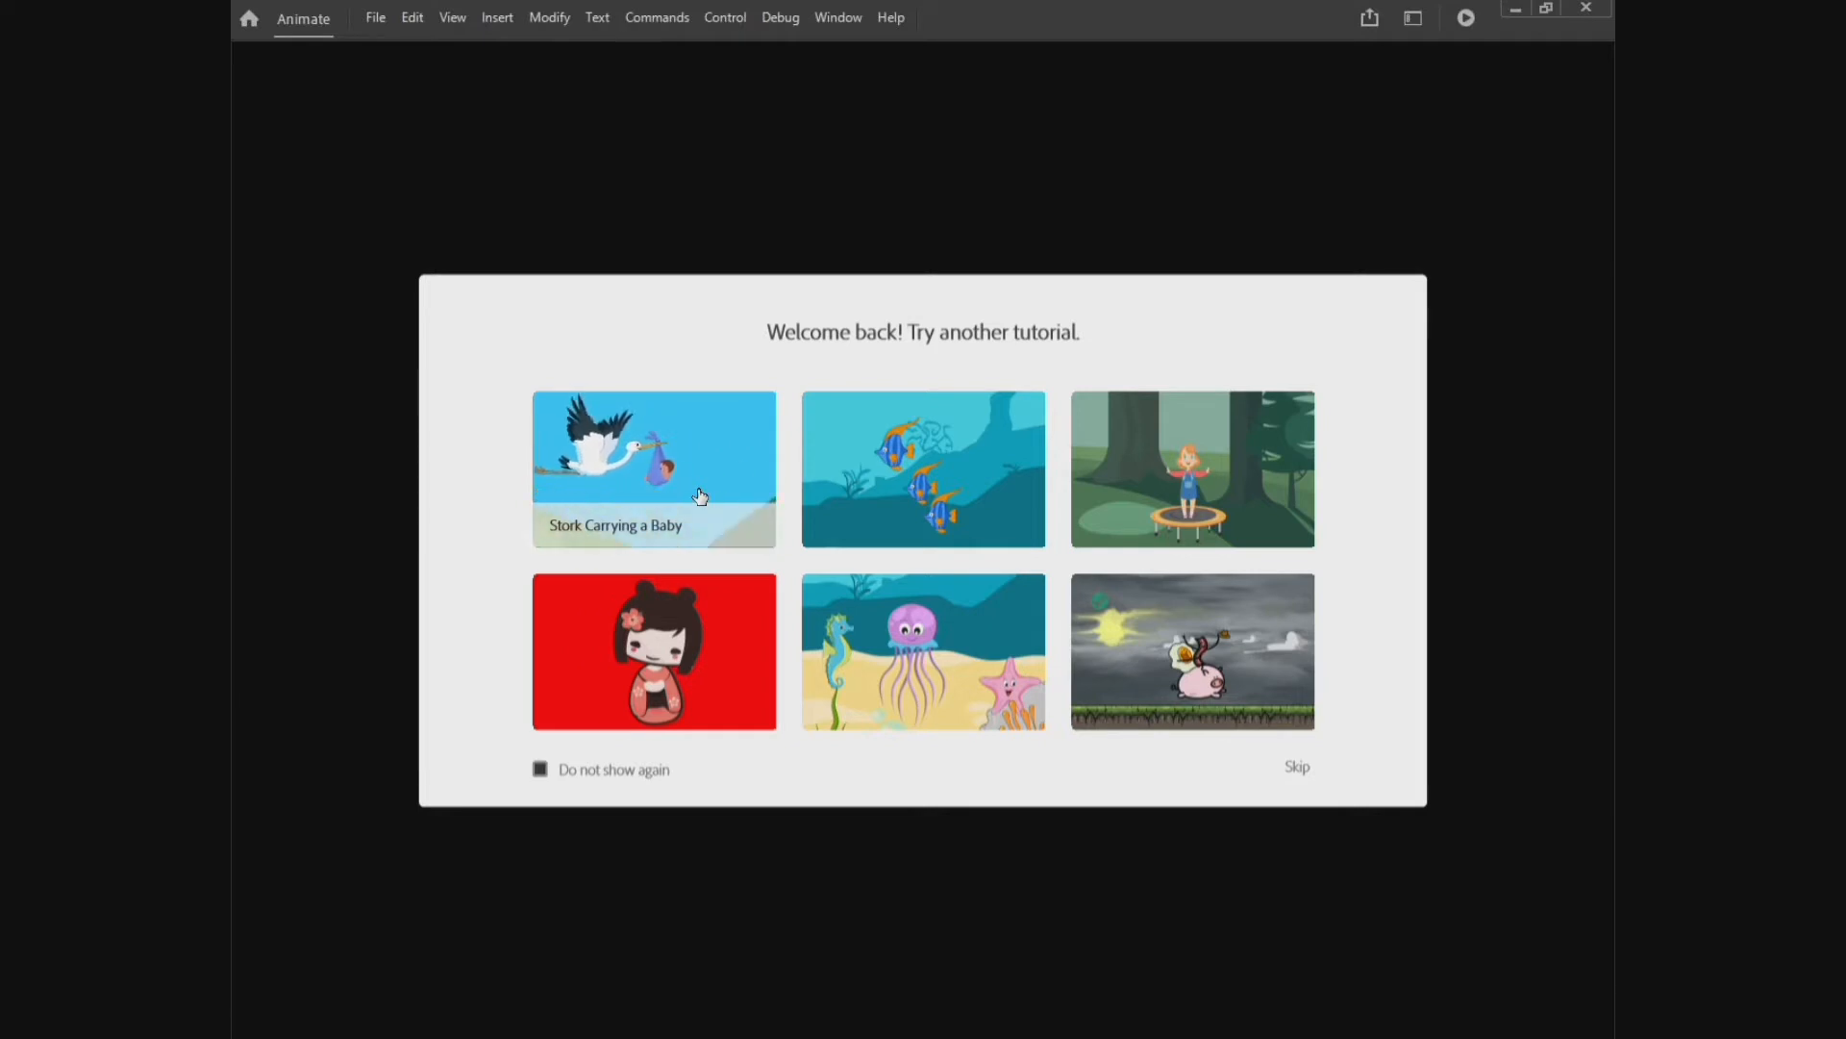
Step: Open the Stork Carrying a Baby tutorial, go to frame 1 and choose the Asset Warp tool
left_click(700, 496)
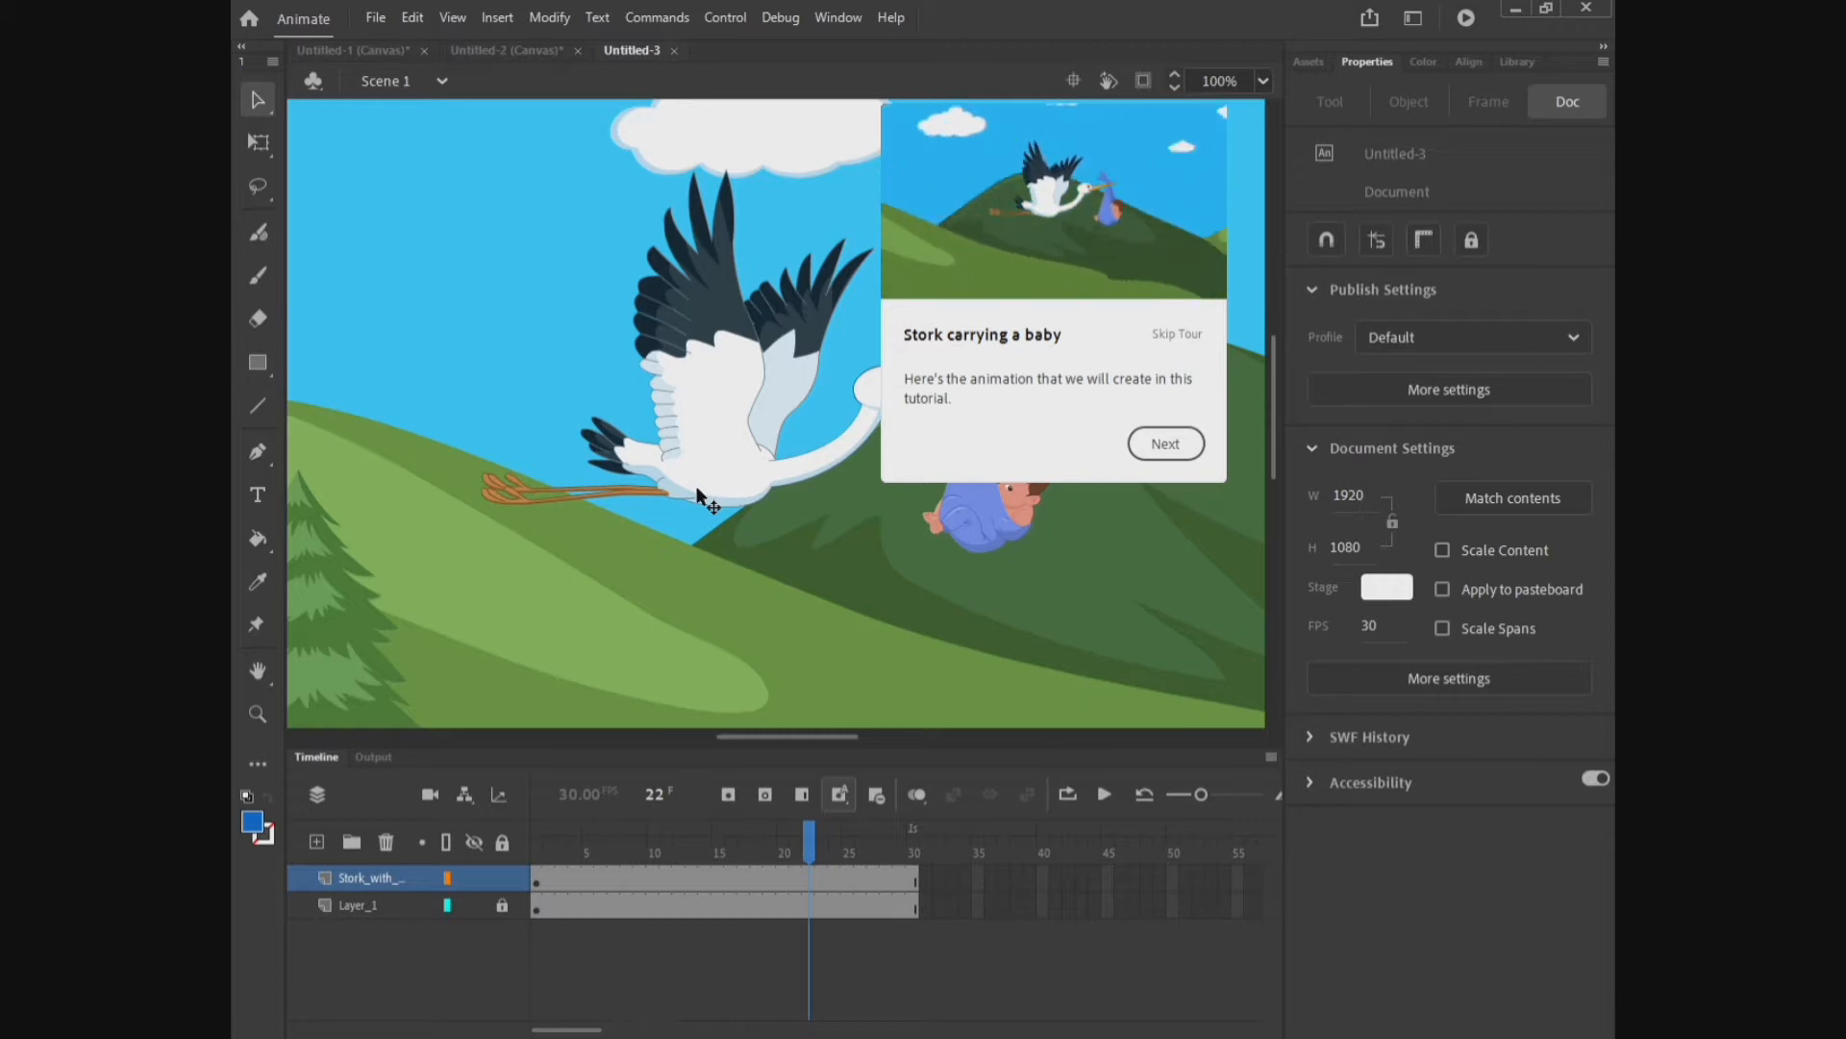
left_click(1146, 448)
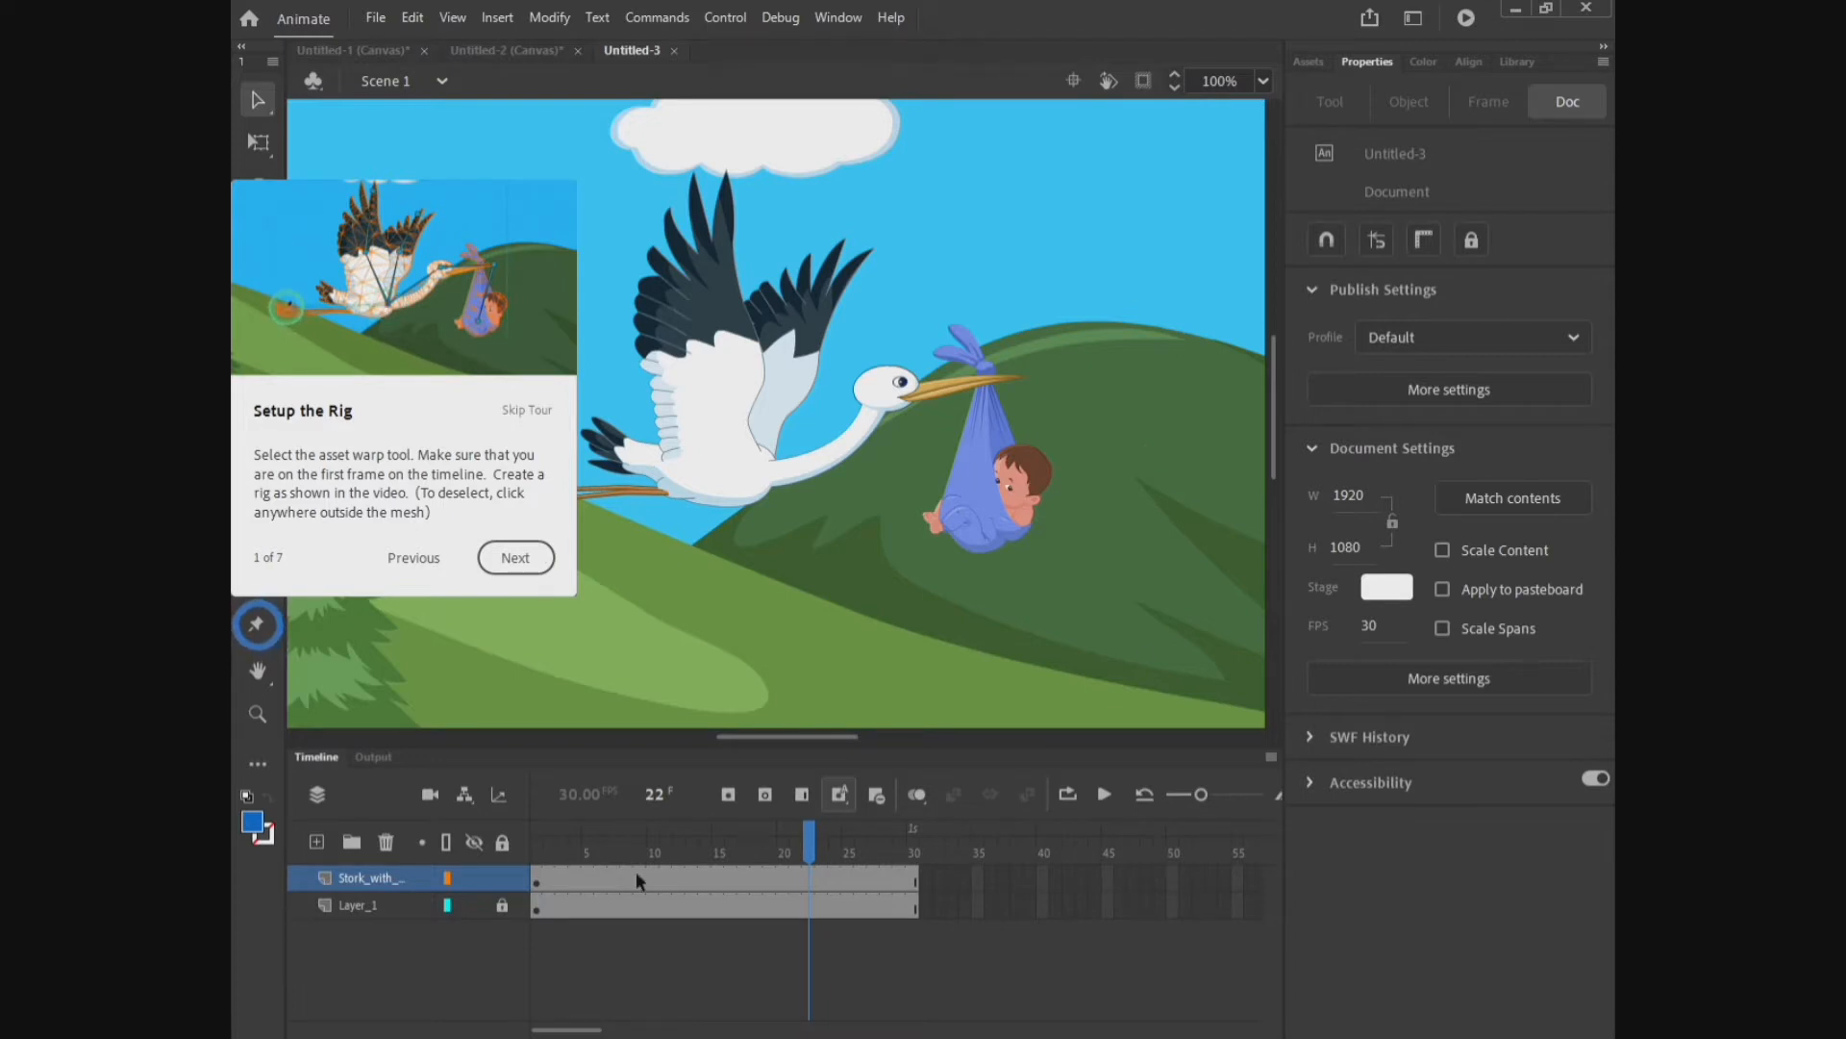
left_click(535, 856)
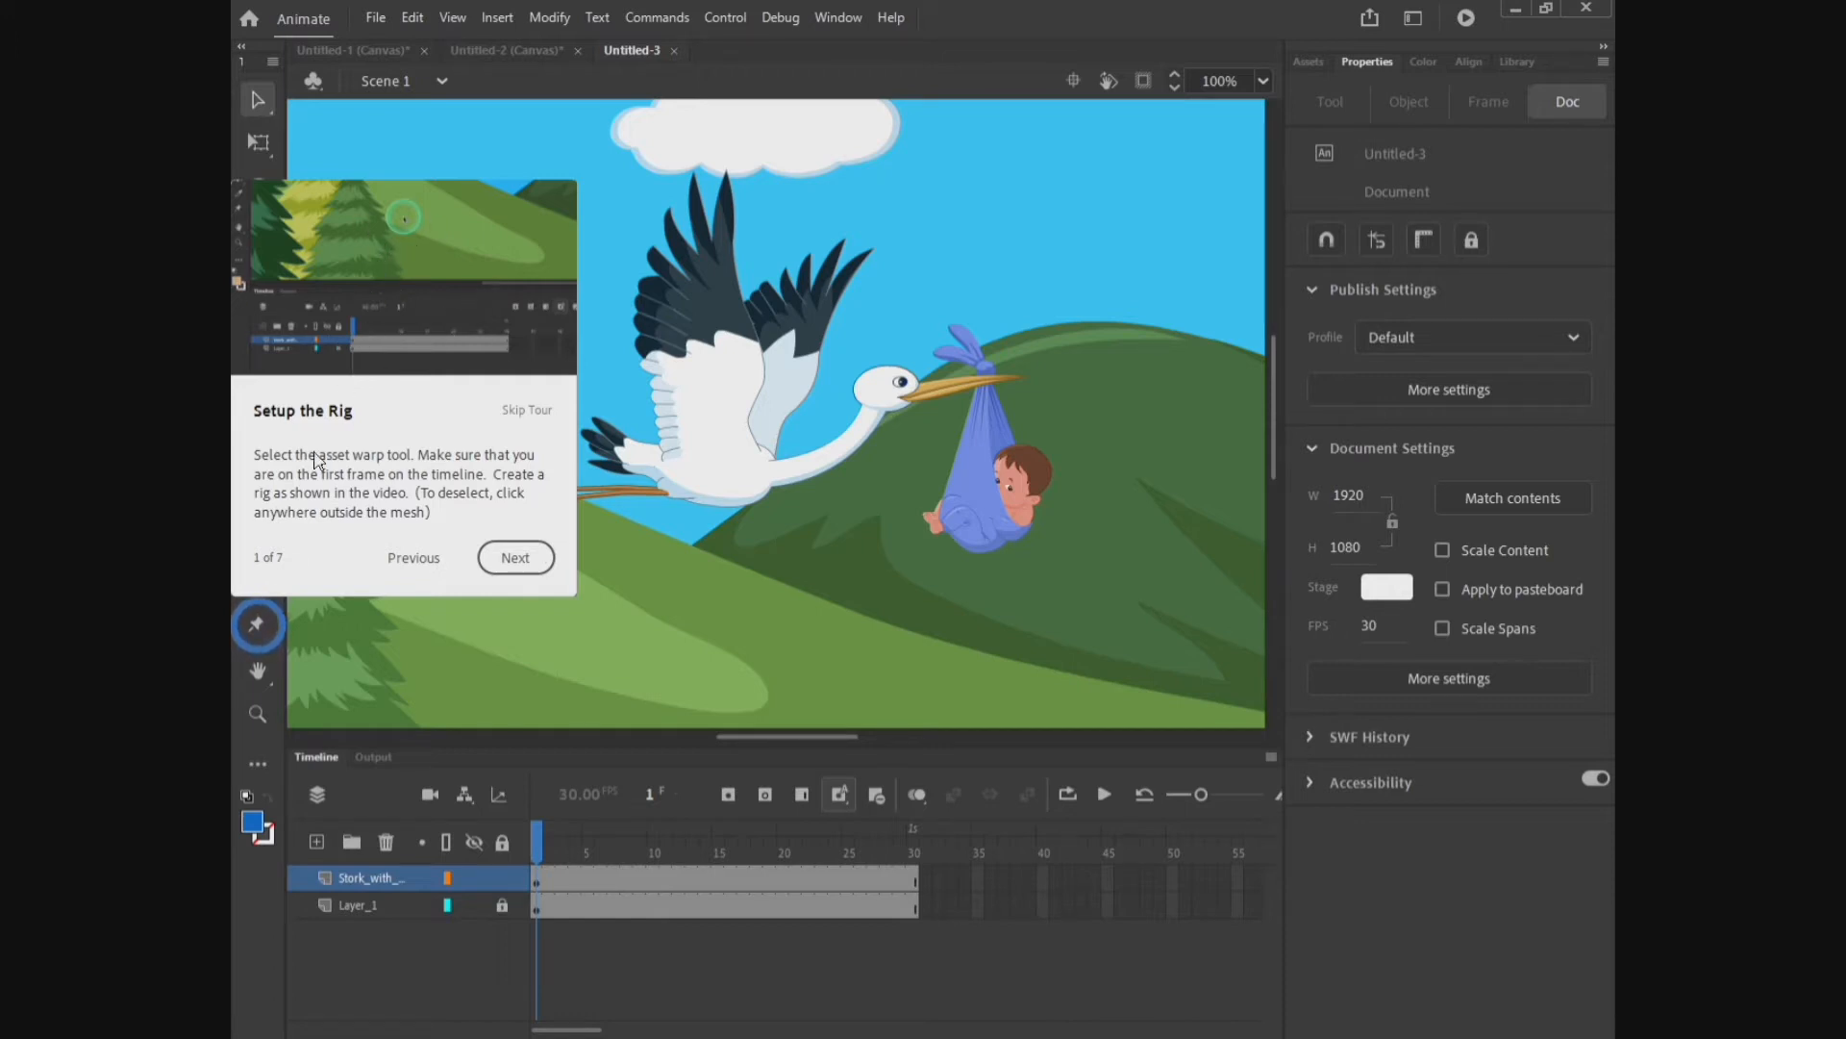
left_click(258, 630)
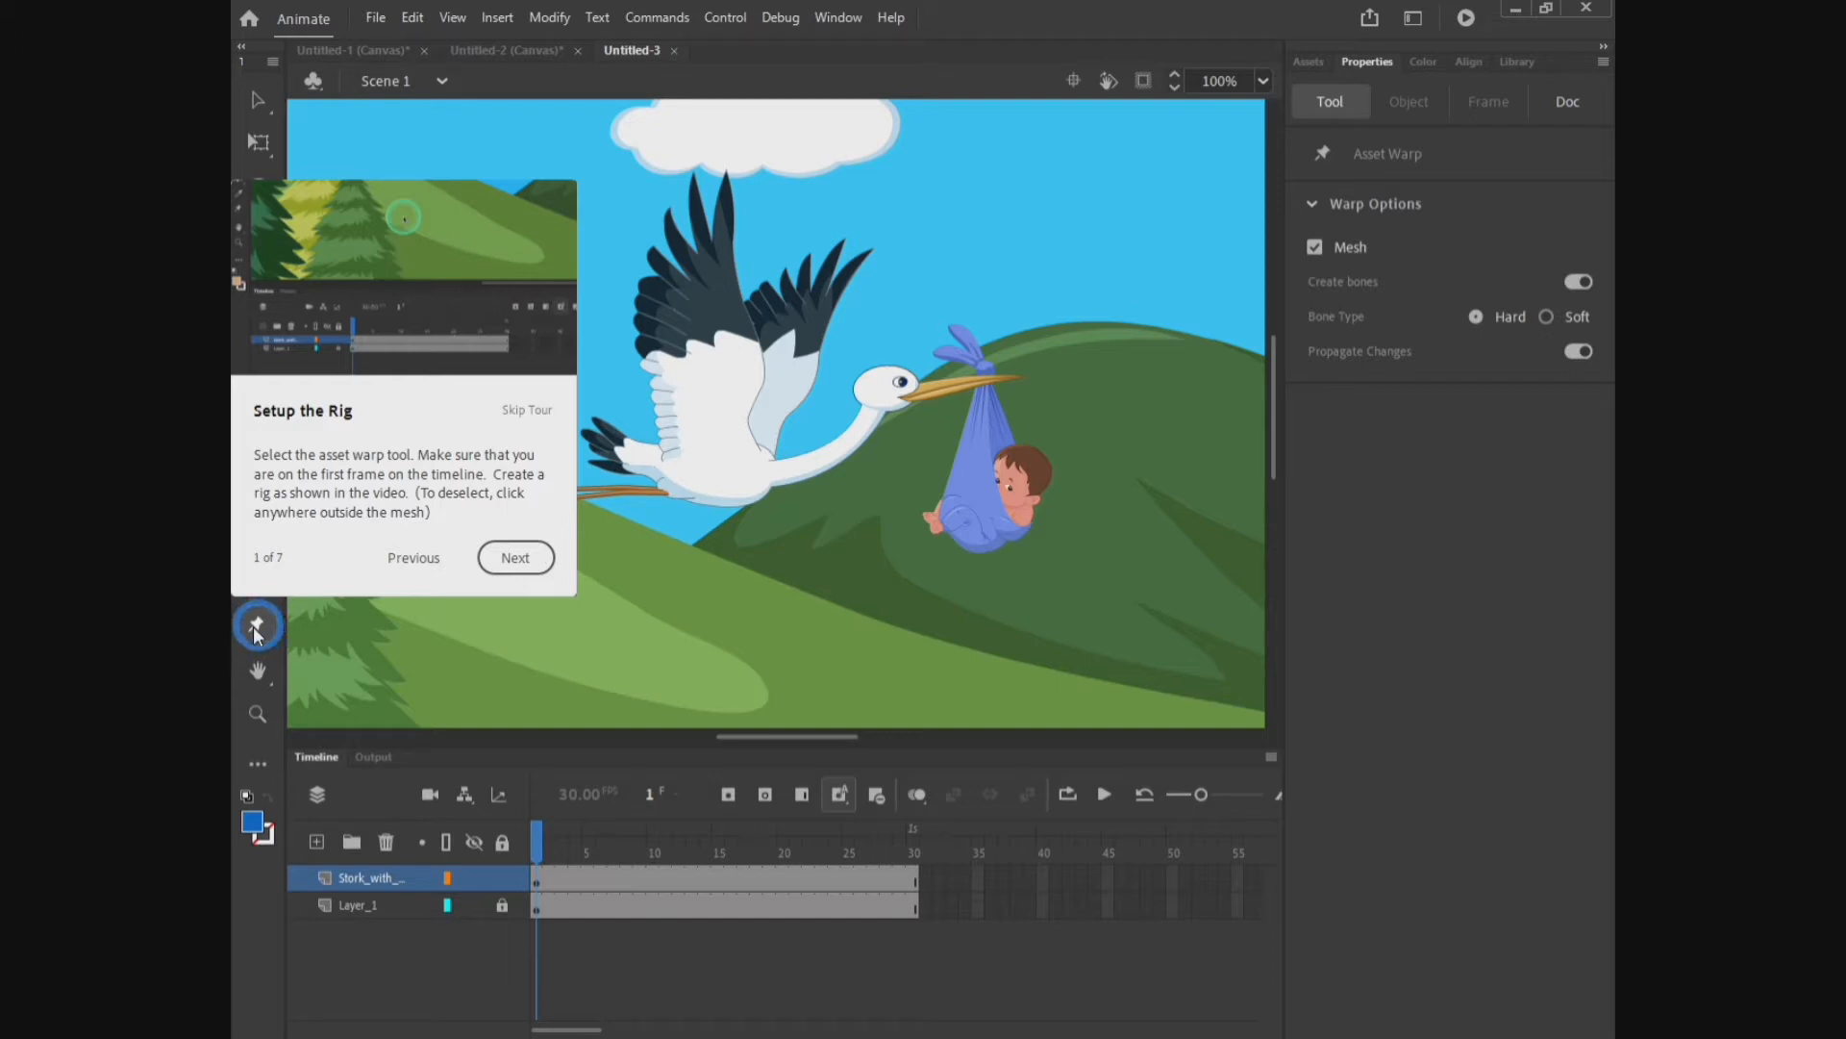
left_click(428, 561)
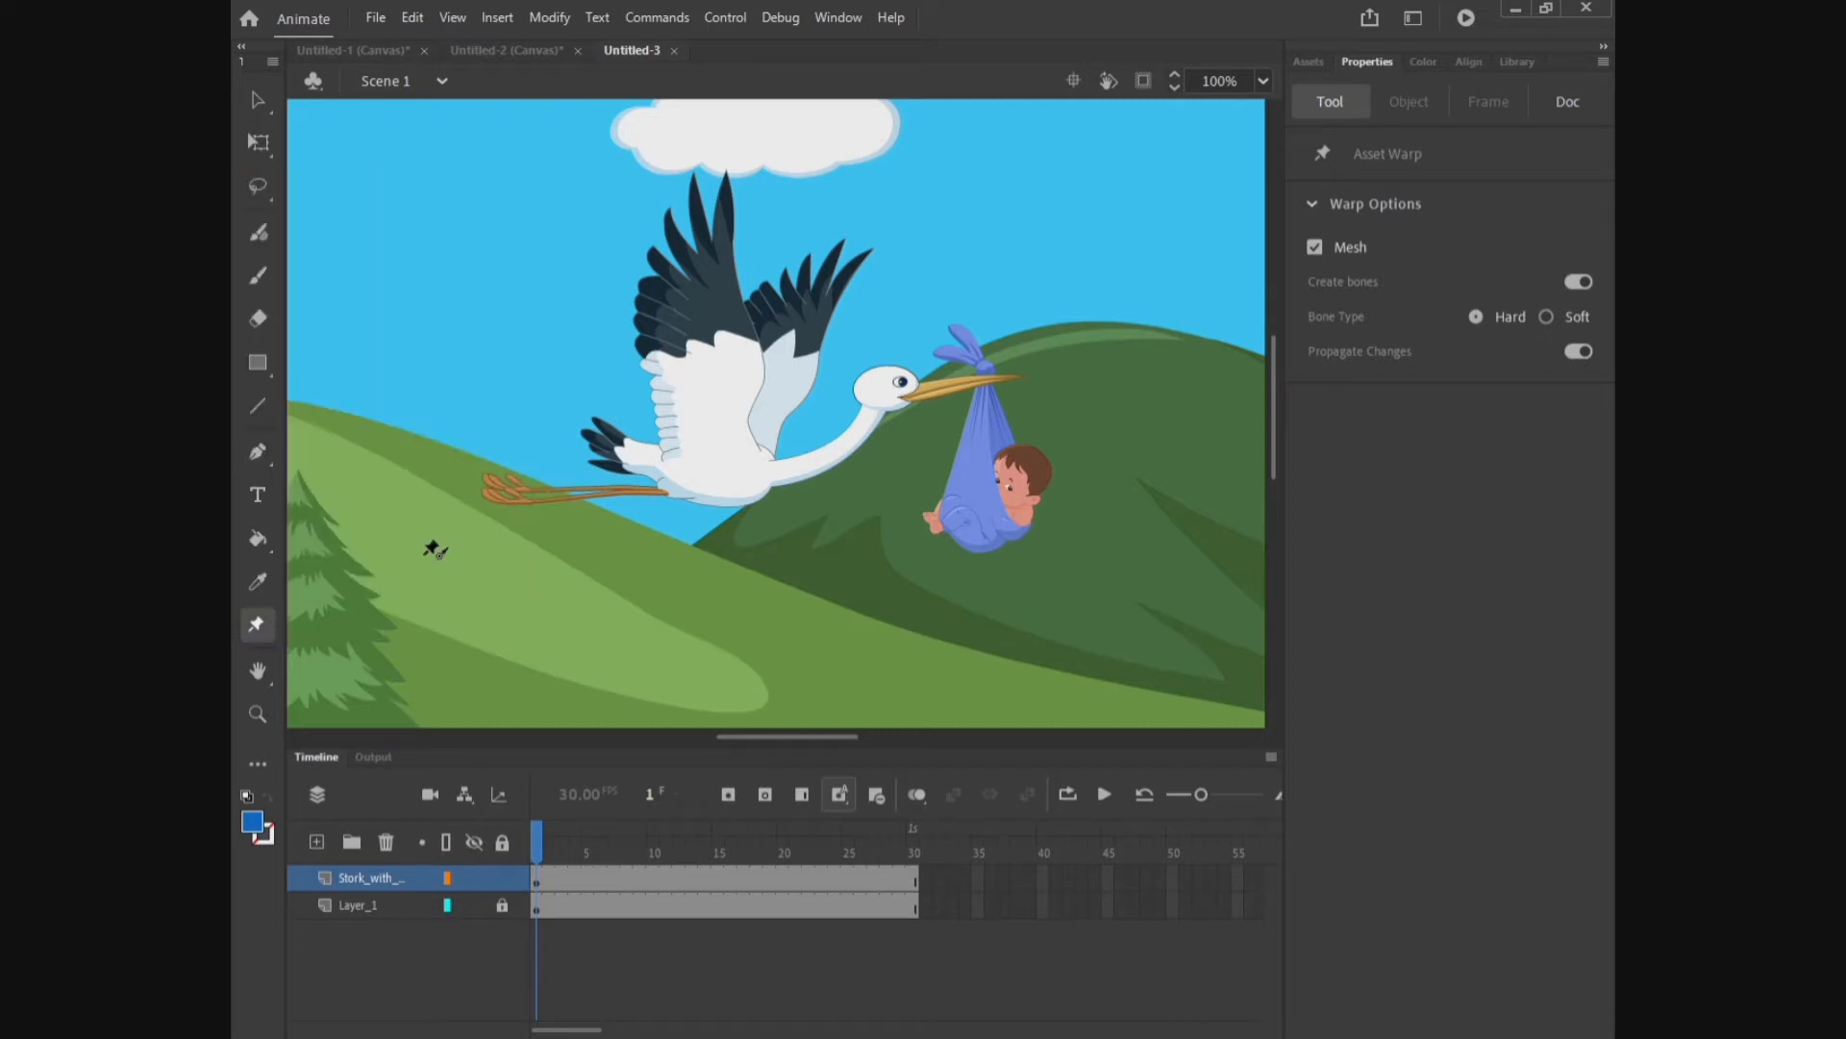
left_click(1164, 446)
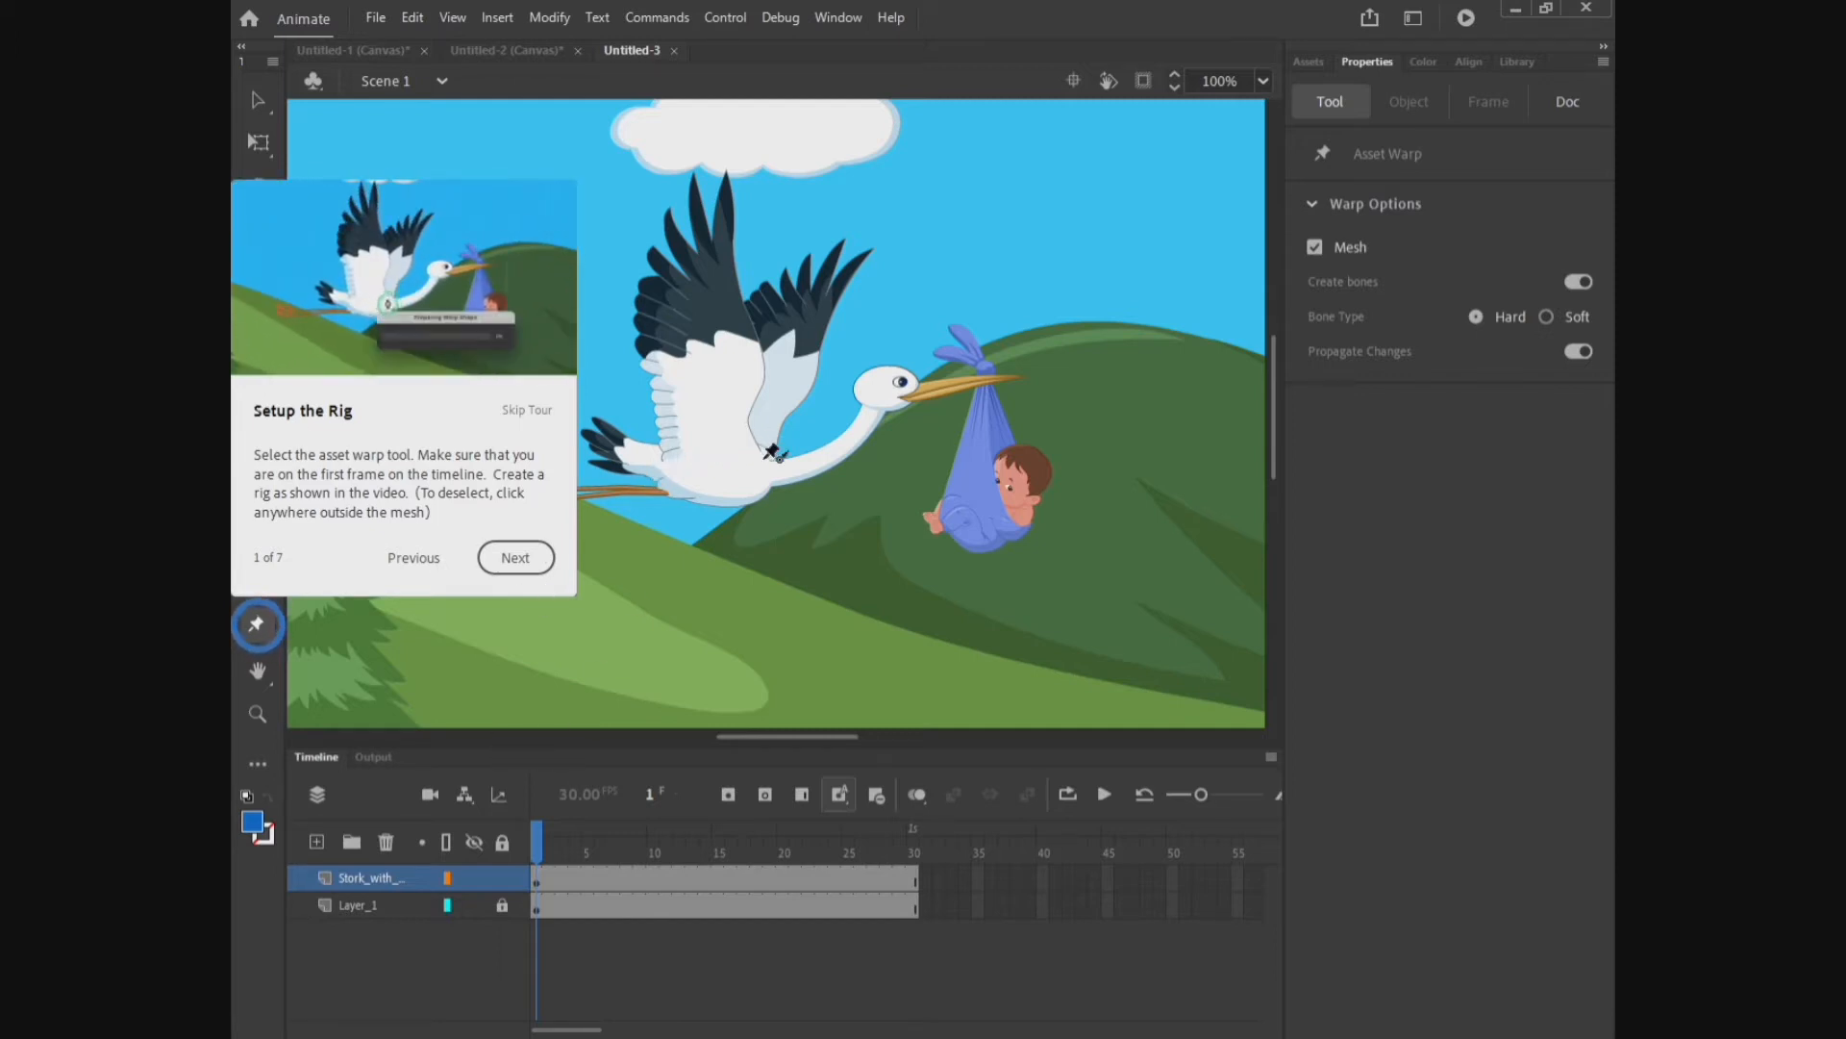
Step: Create a warp mesh on the stork and add bones from its body through the neck to the beak
left_click(773, 461)
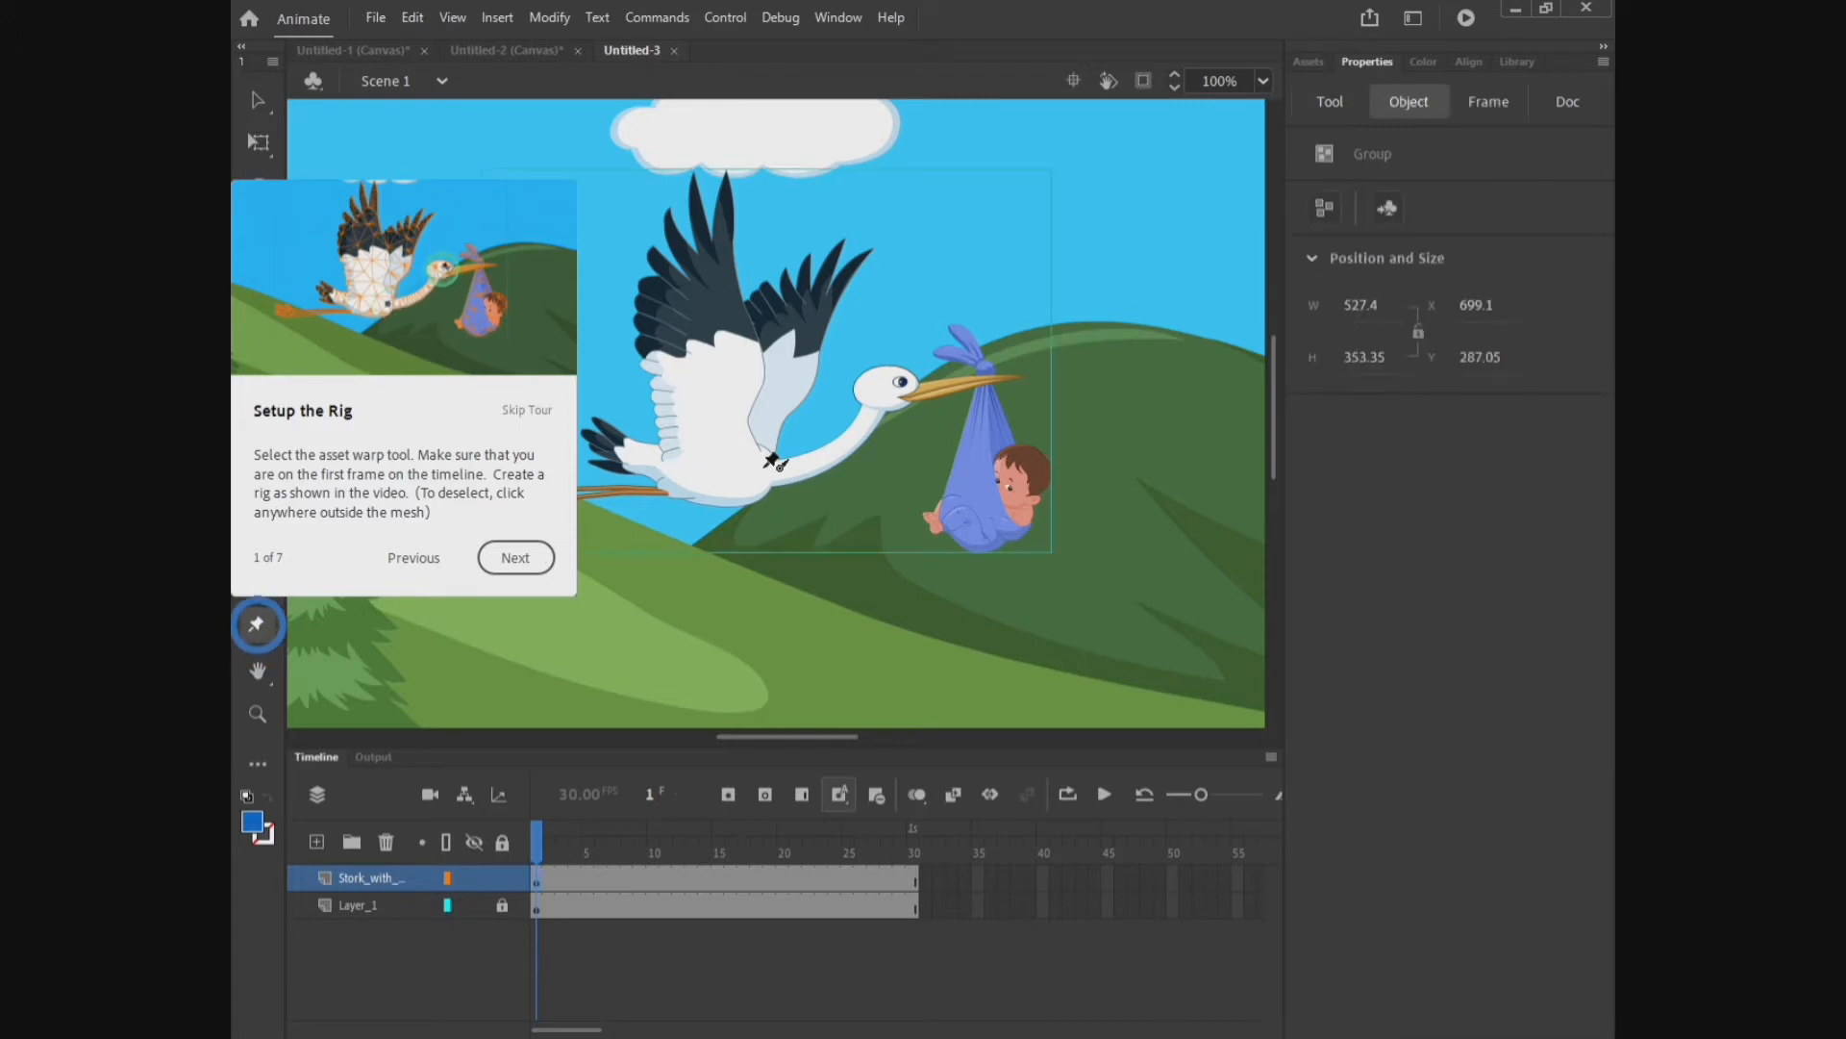
left_click(773, 461)
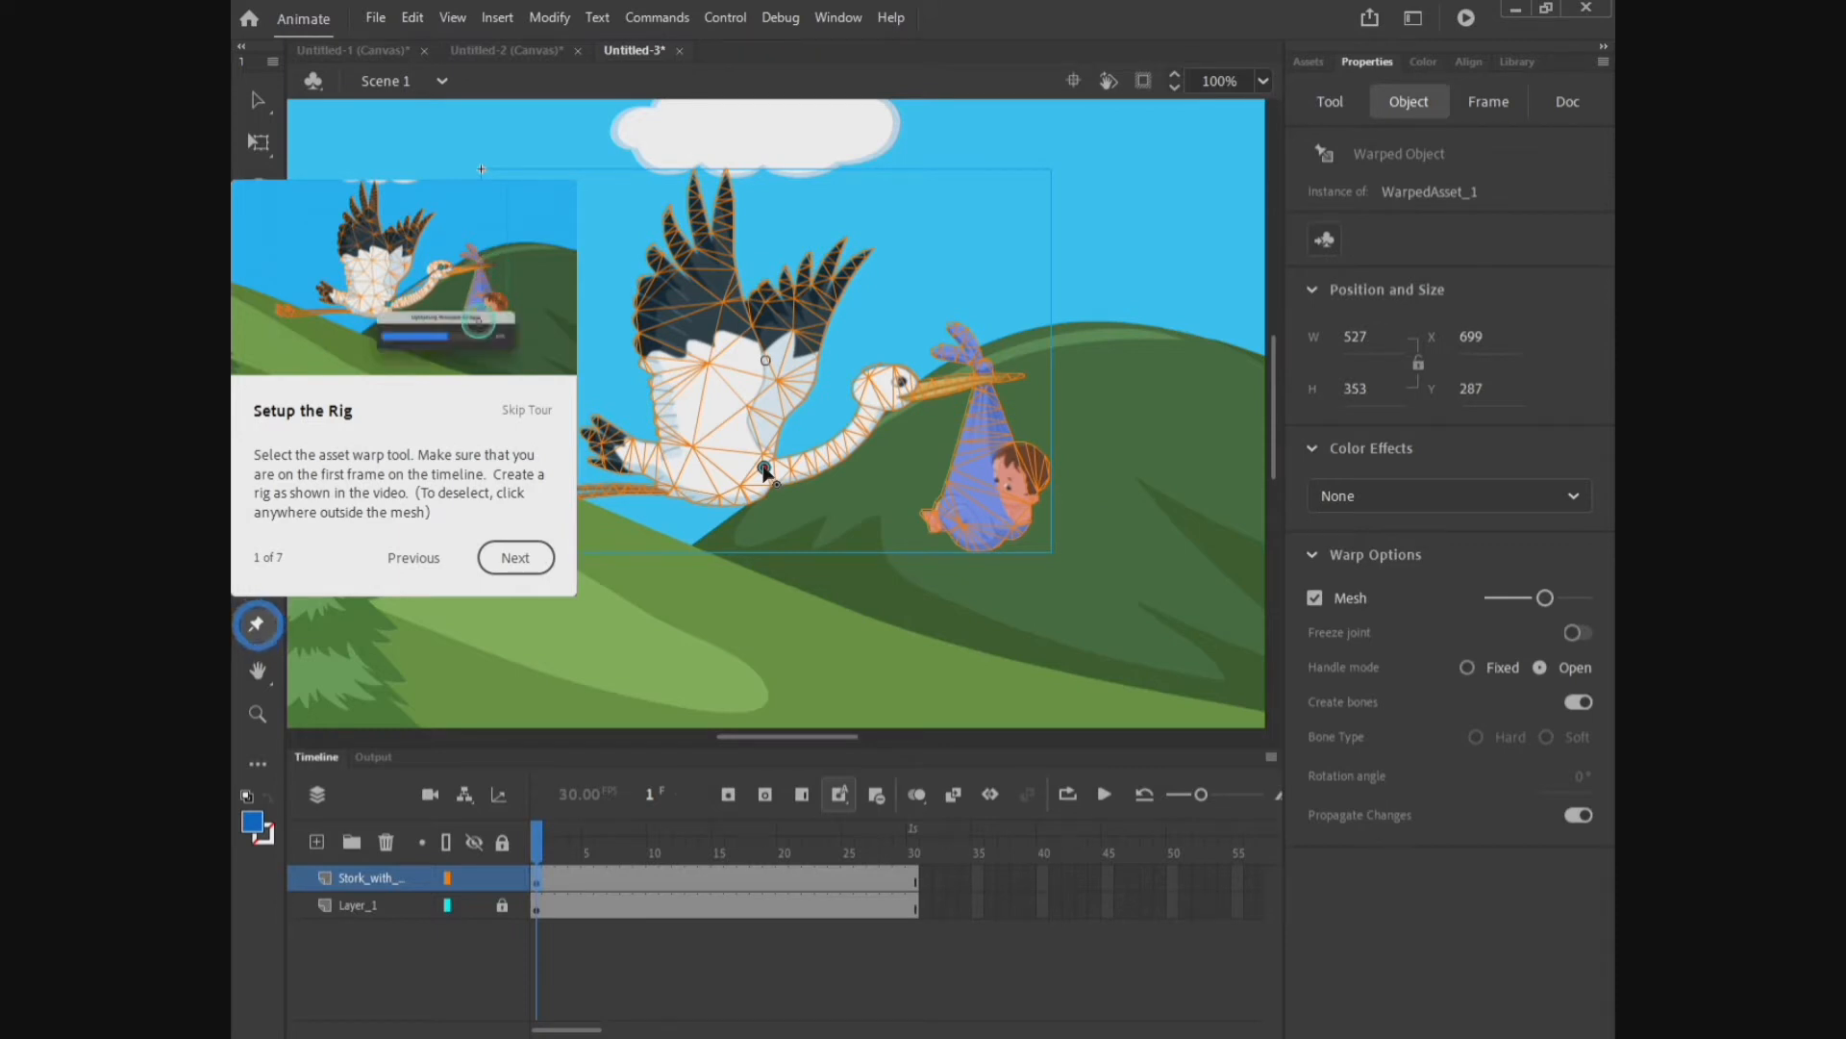
left_click(912, 375)
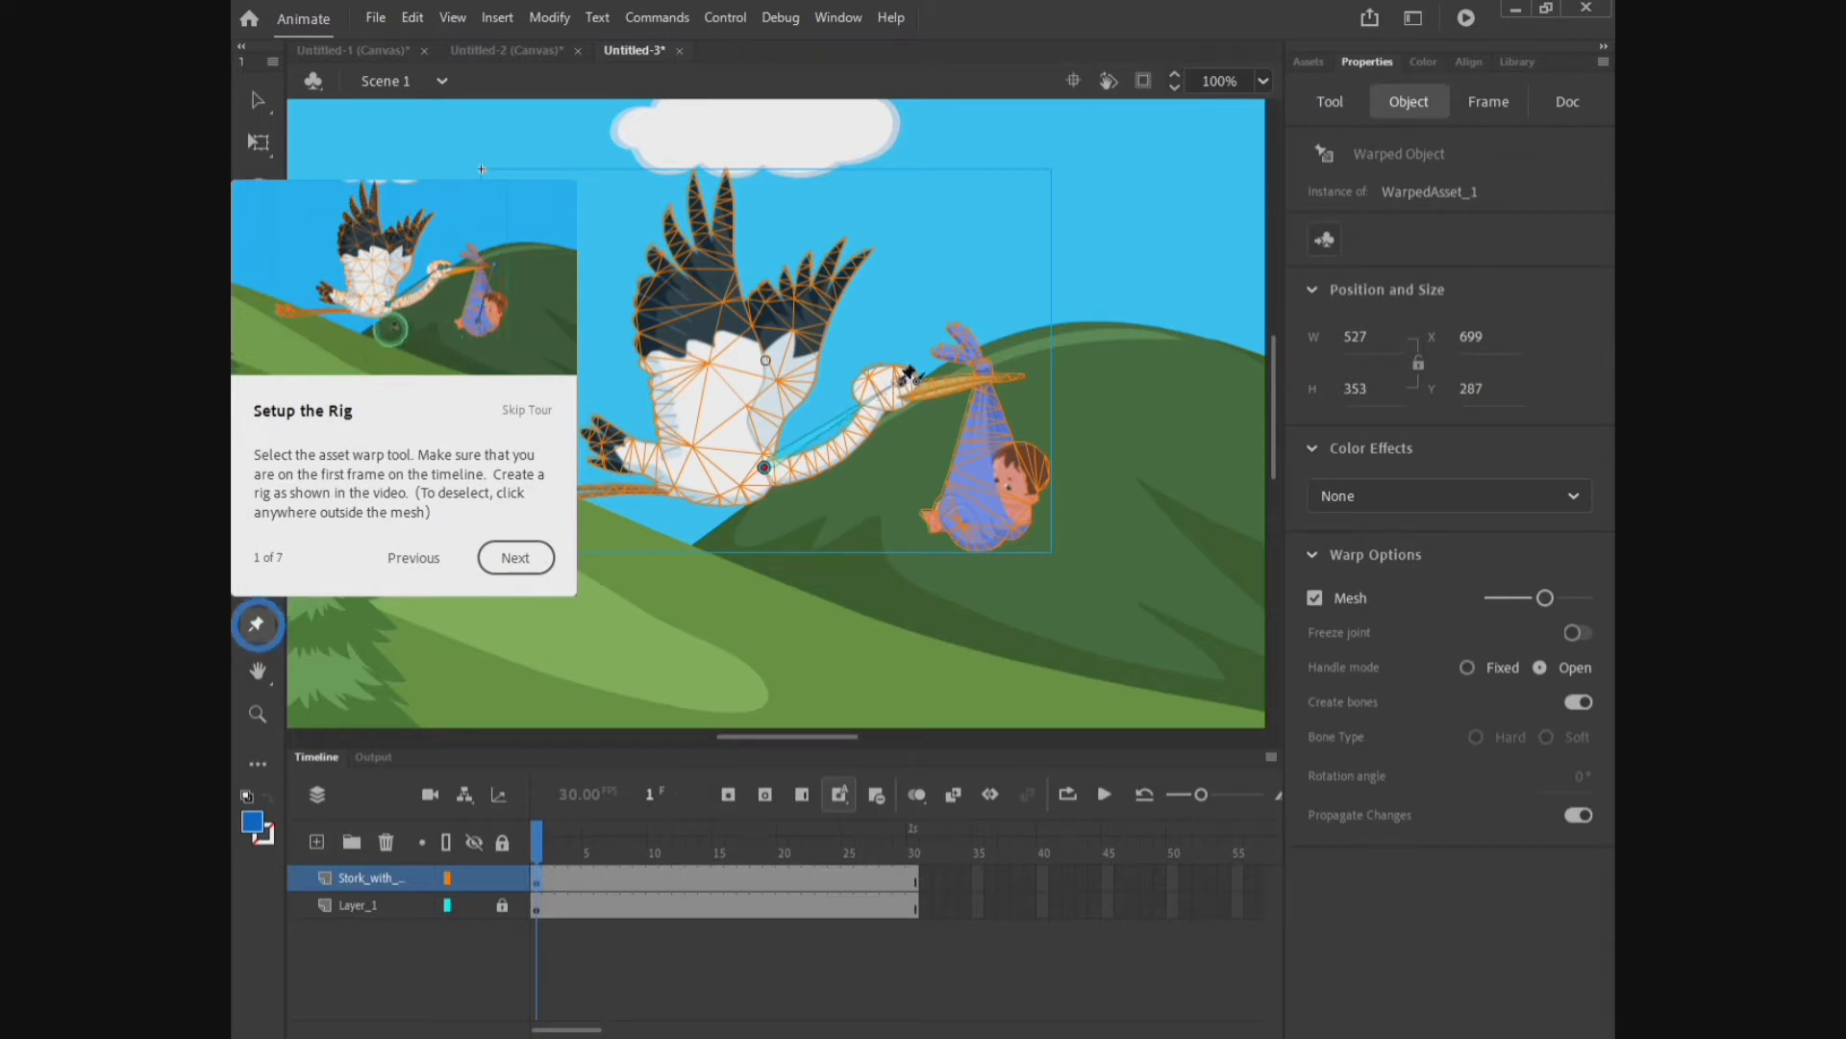
left_click(900, 381)
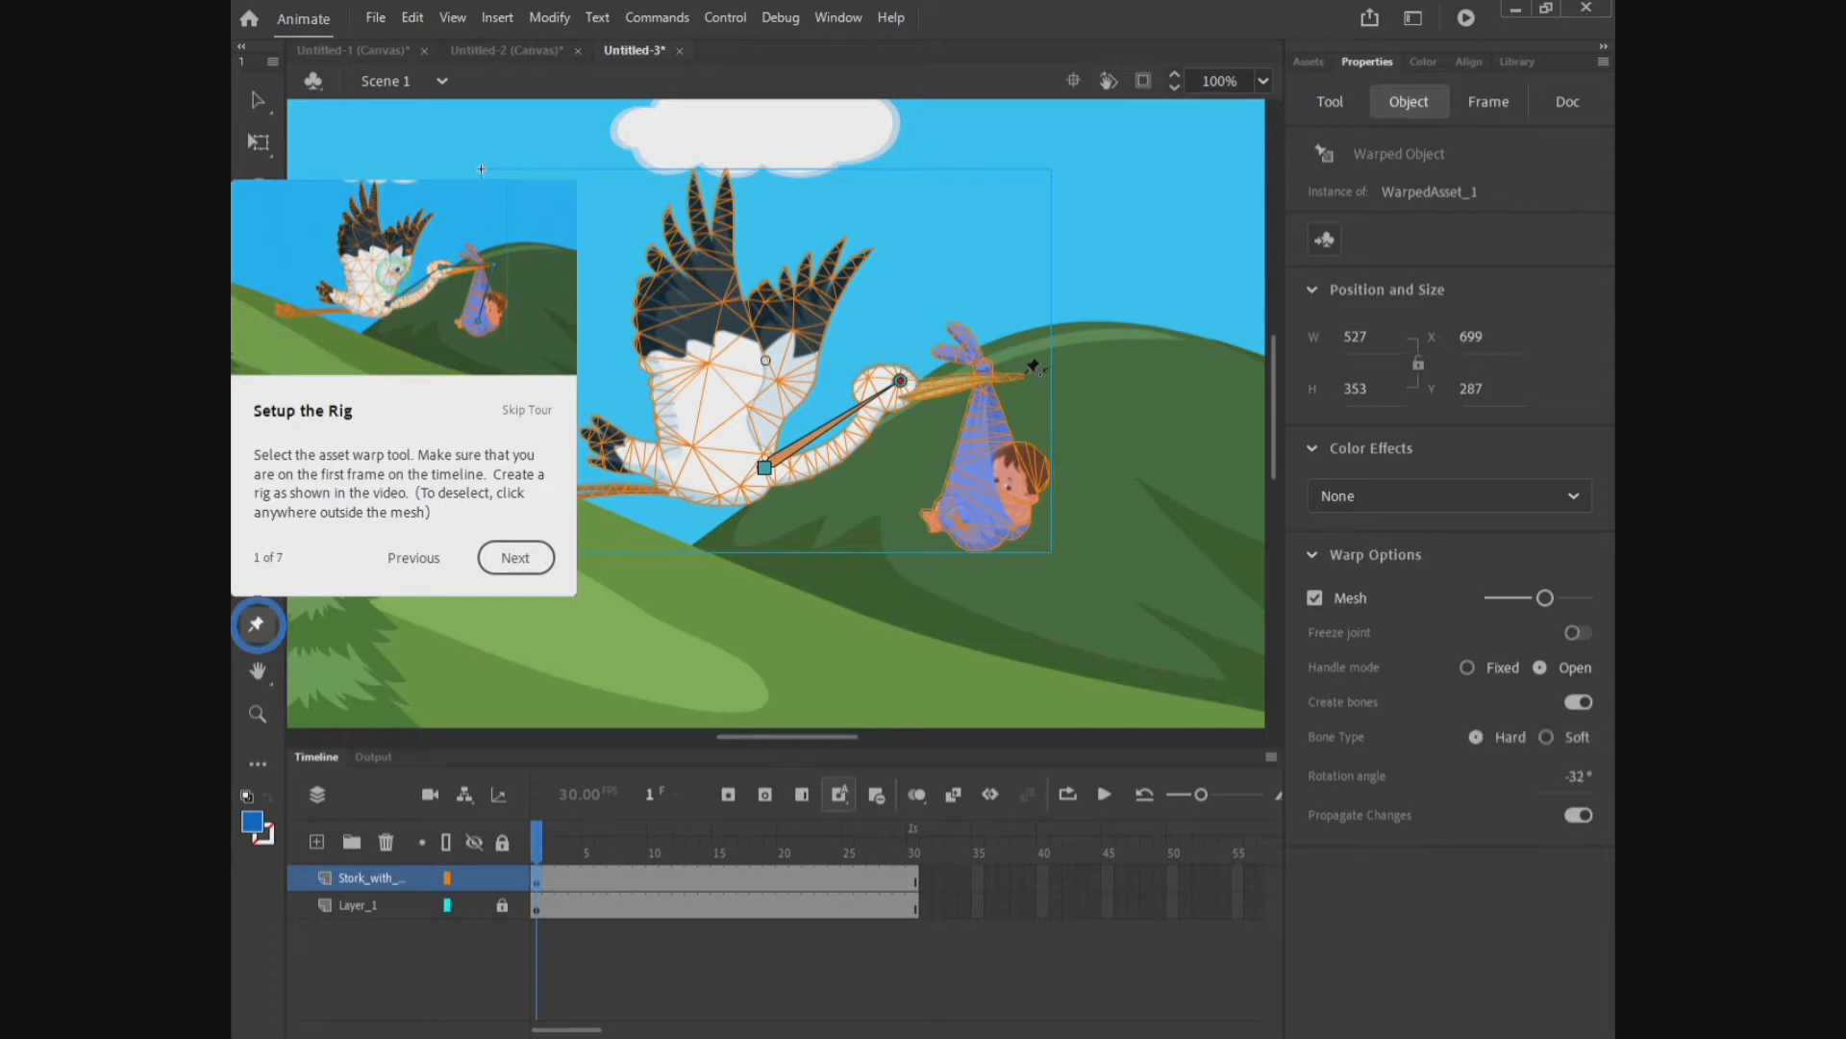
left_click(1024, 378)
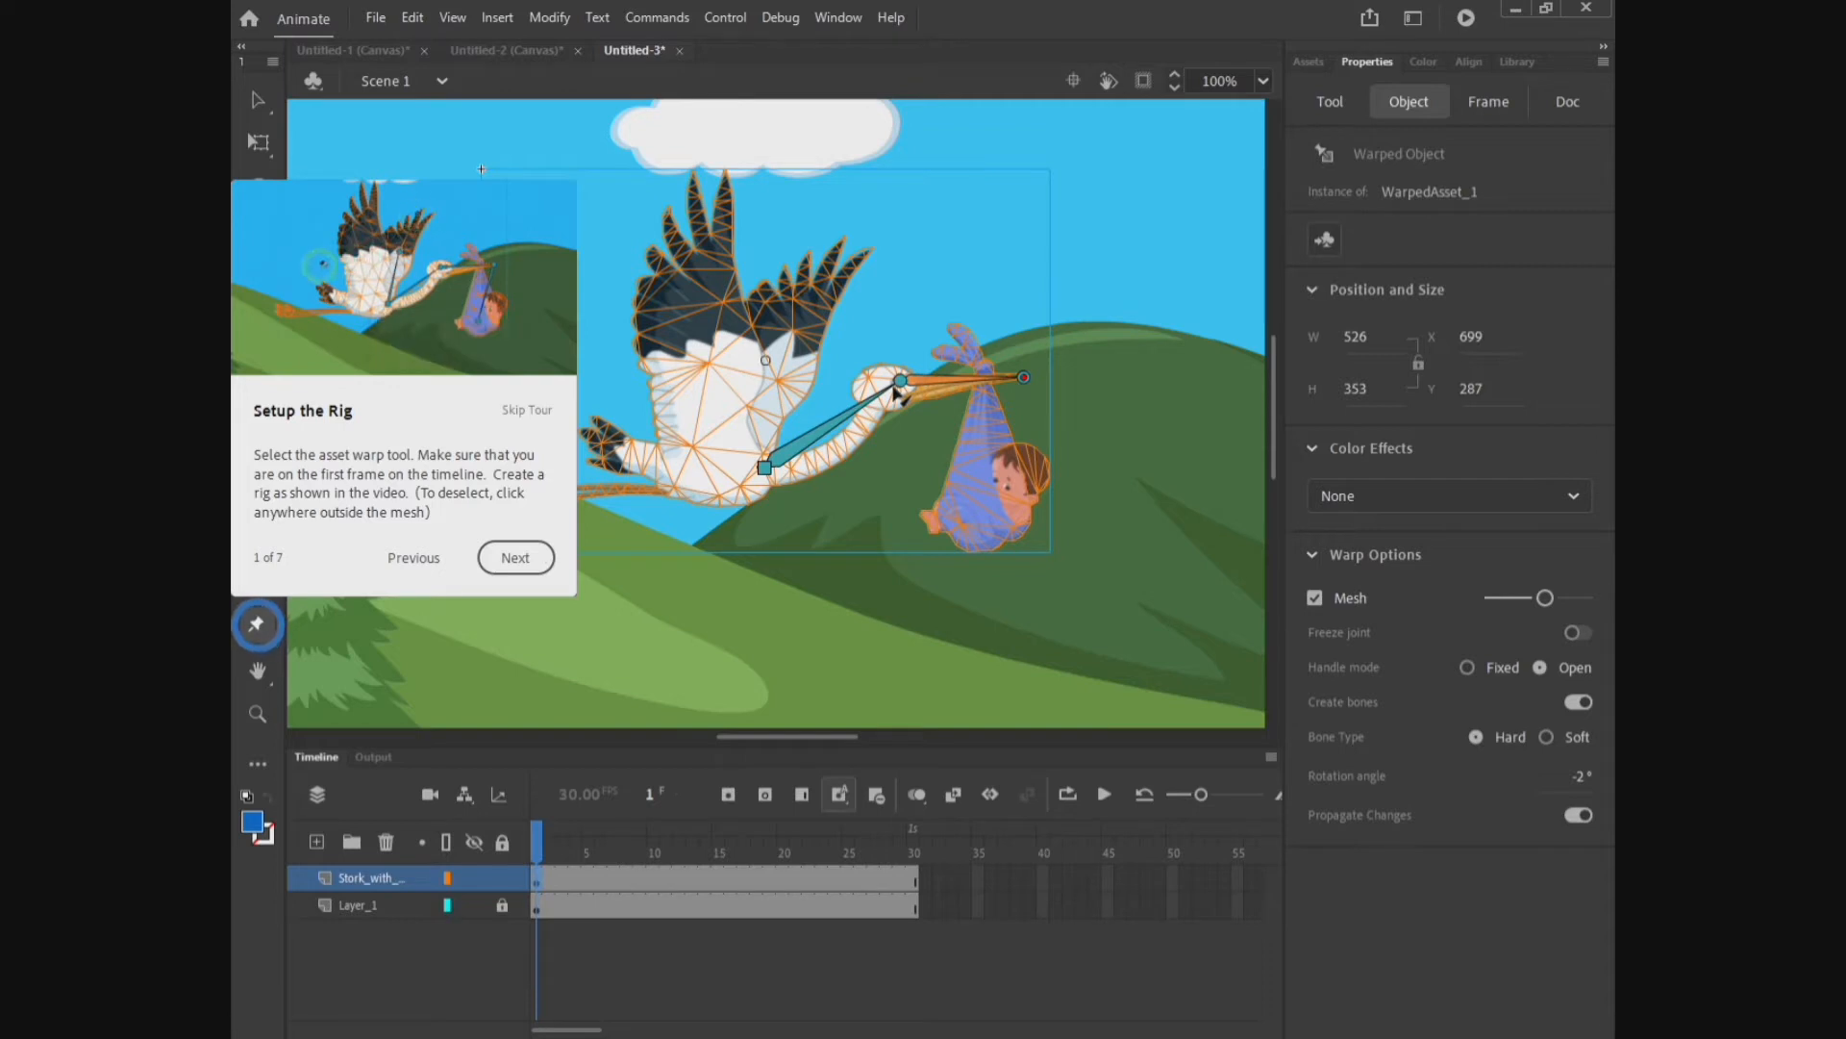
Step: Add a bone from the body joint up into the near wing and on to its tip
left_click(767, 473)
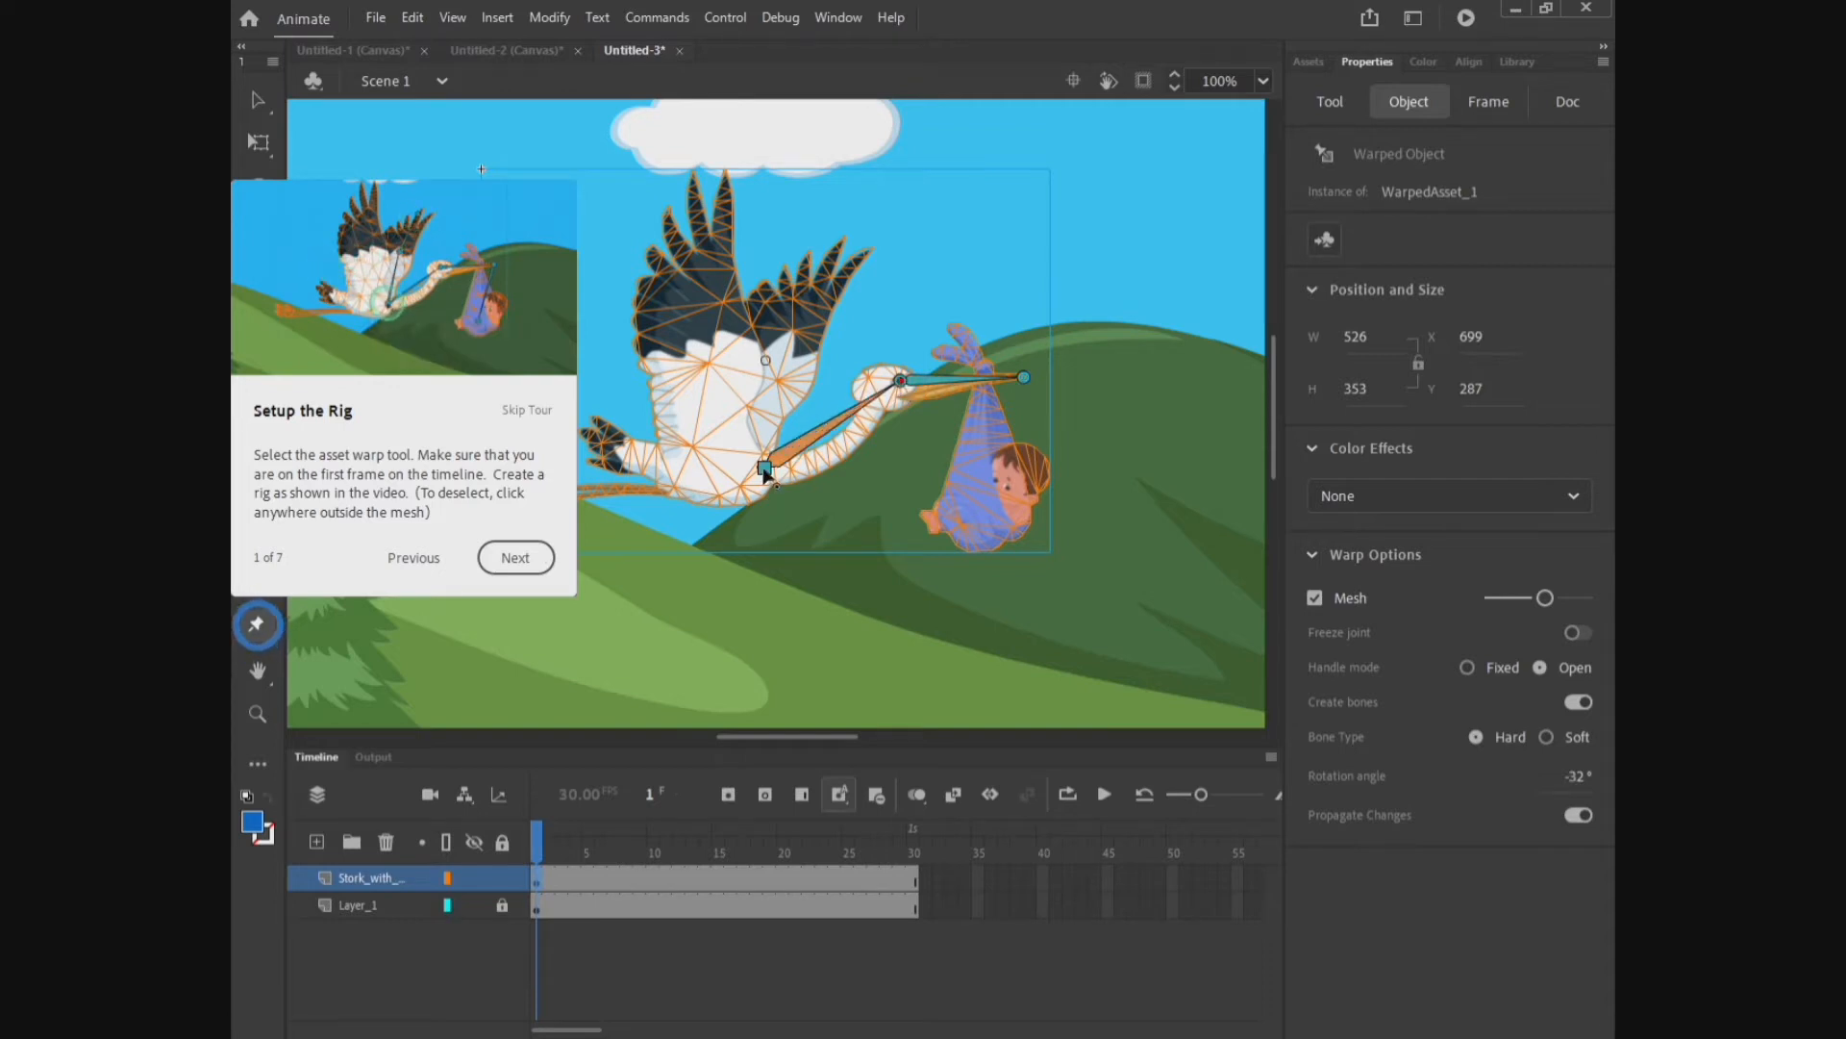
left_click_drag(766, 474, 769, 367)
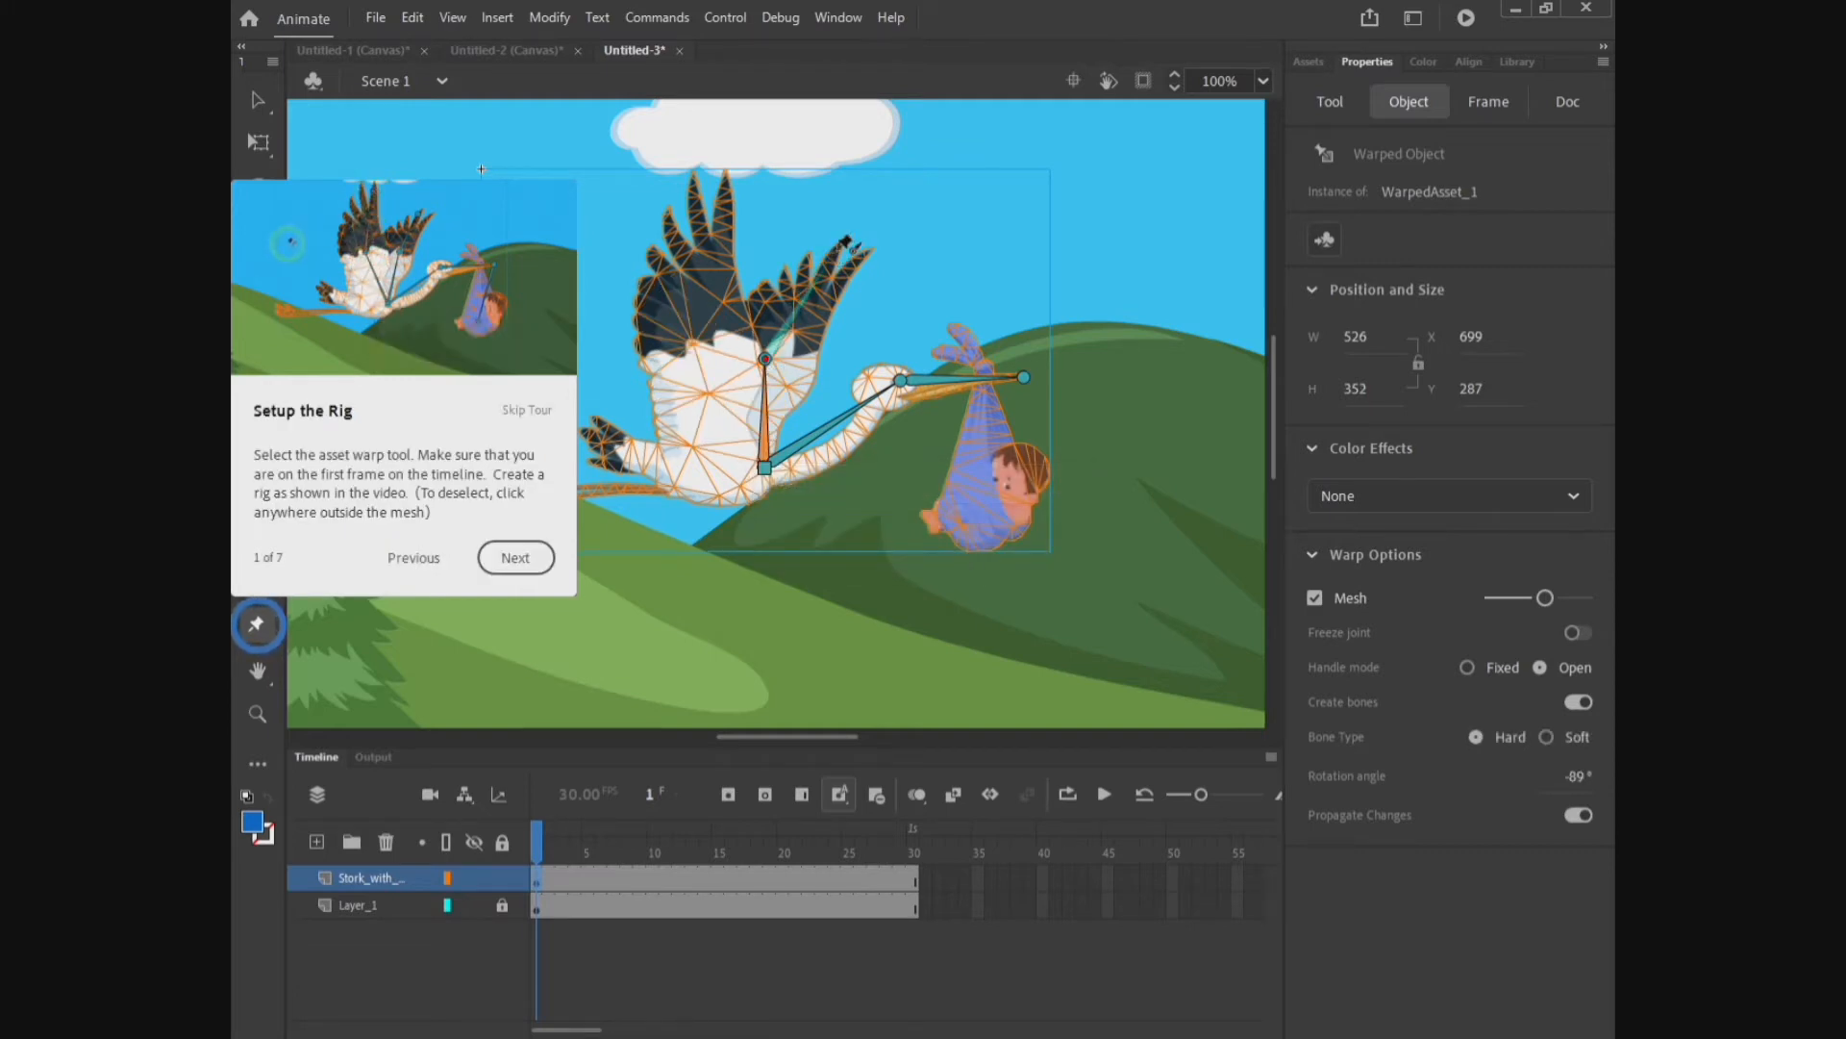
left_click(825, 258)
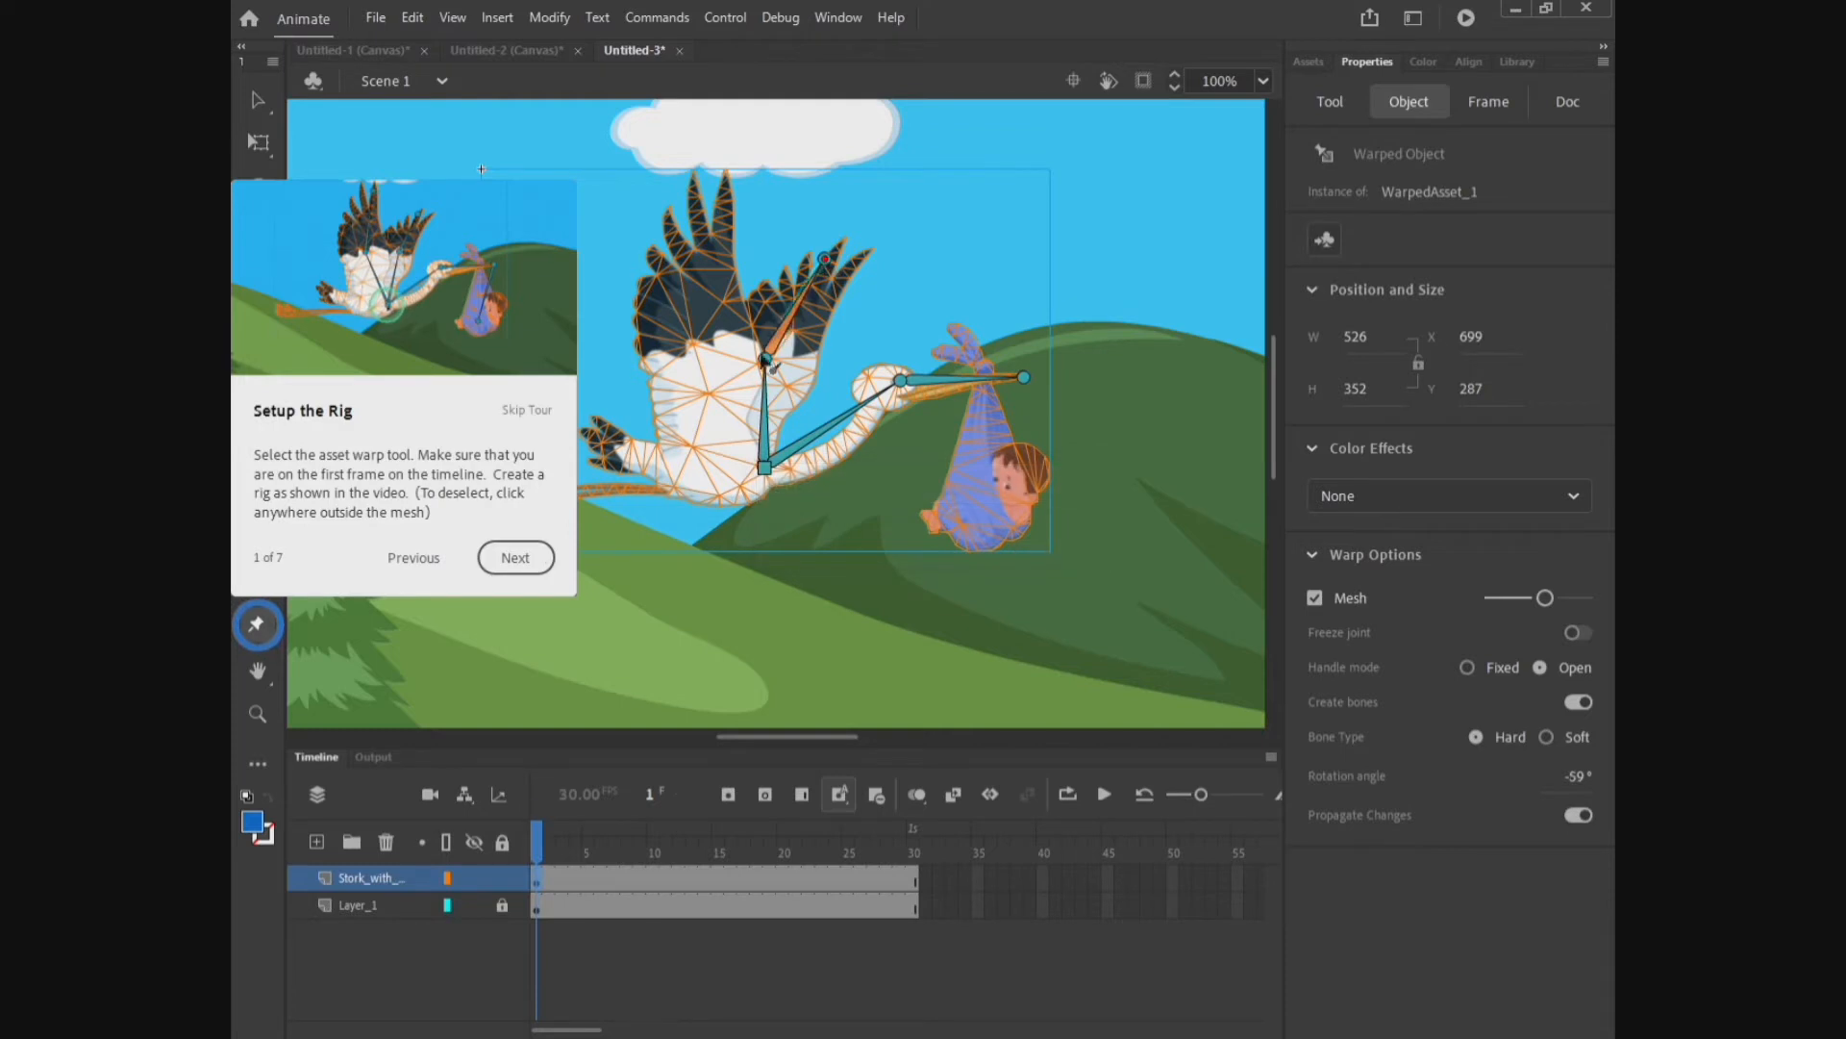
left_click(765, 428)
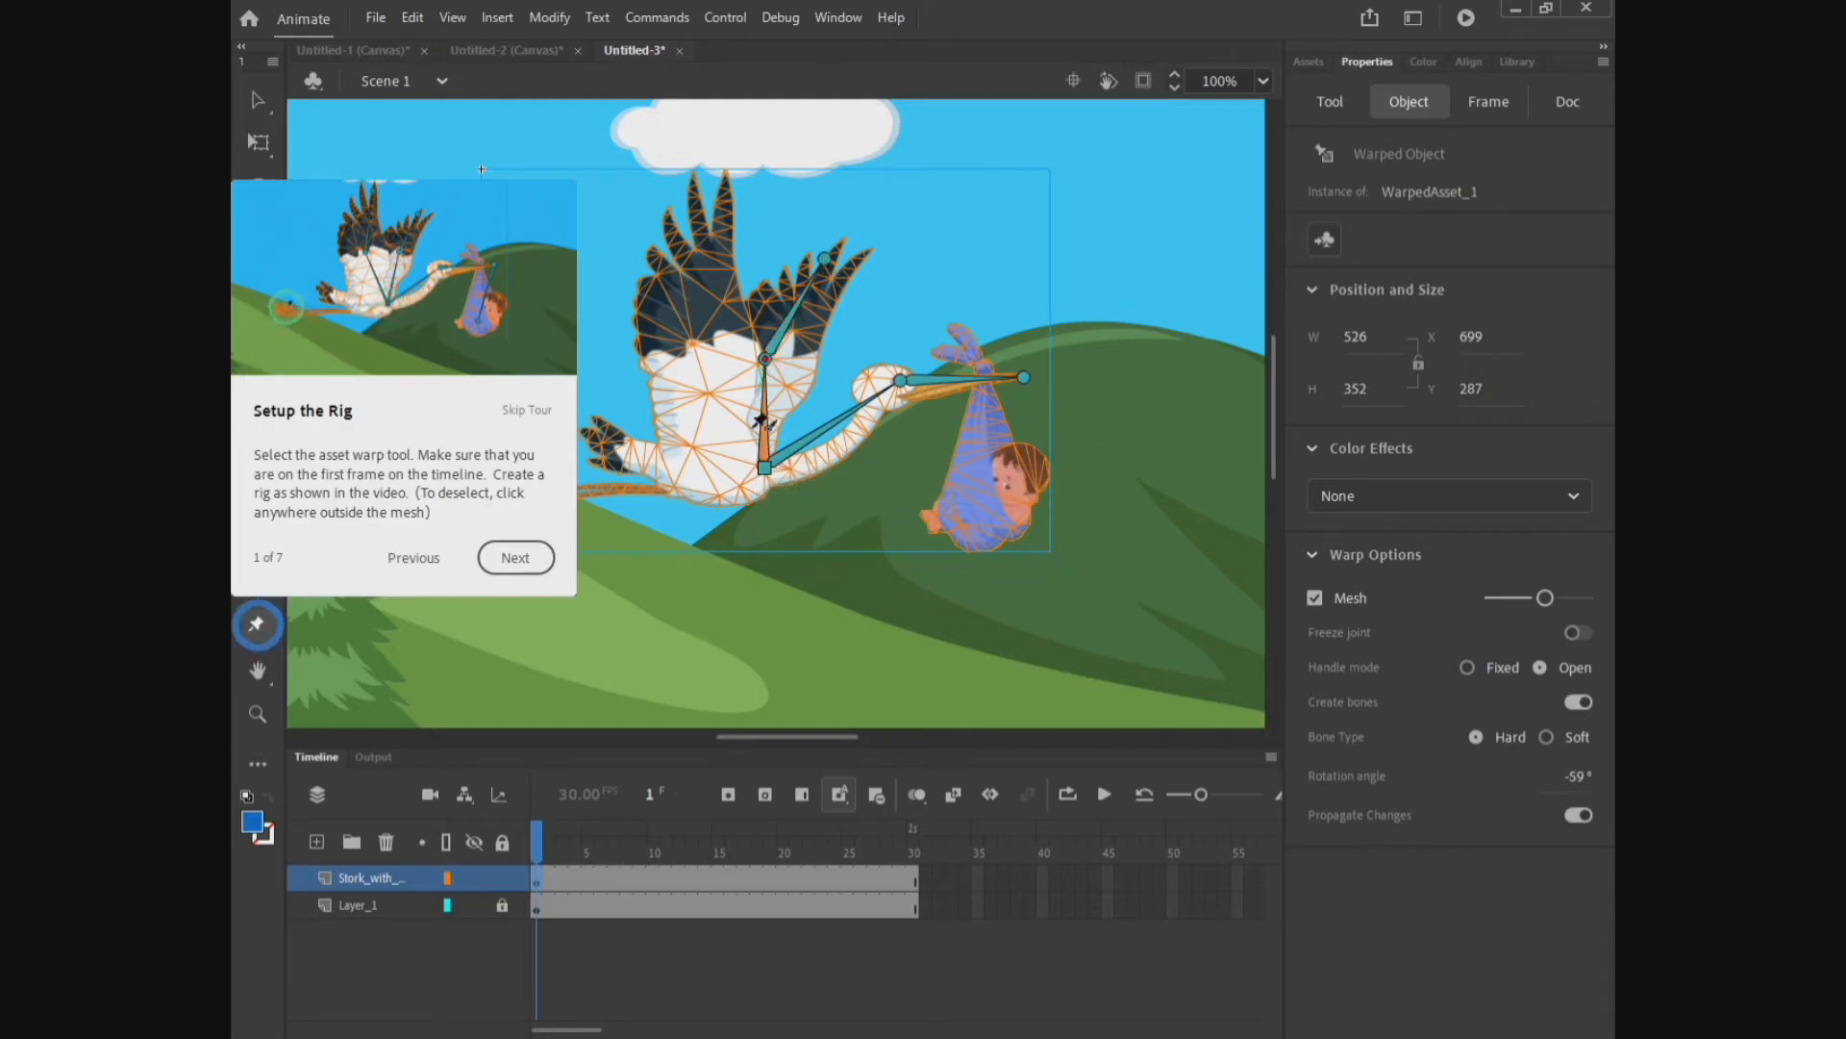
left_click(766, 467)
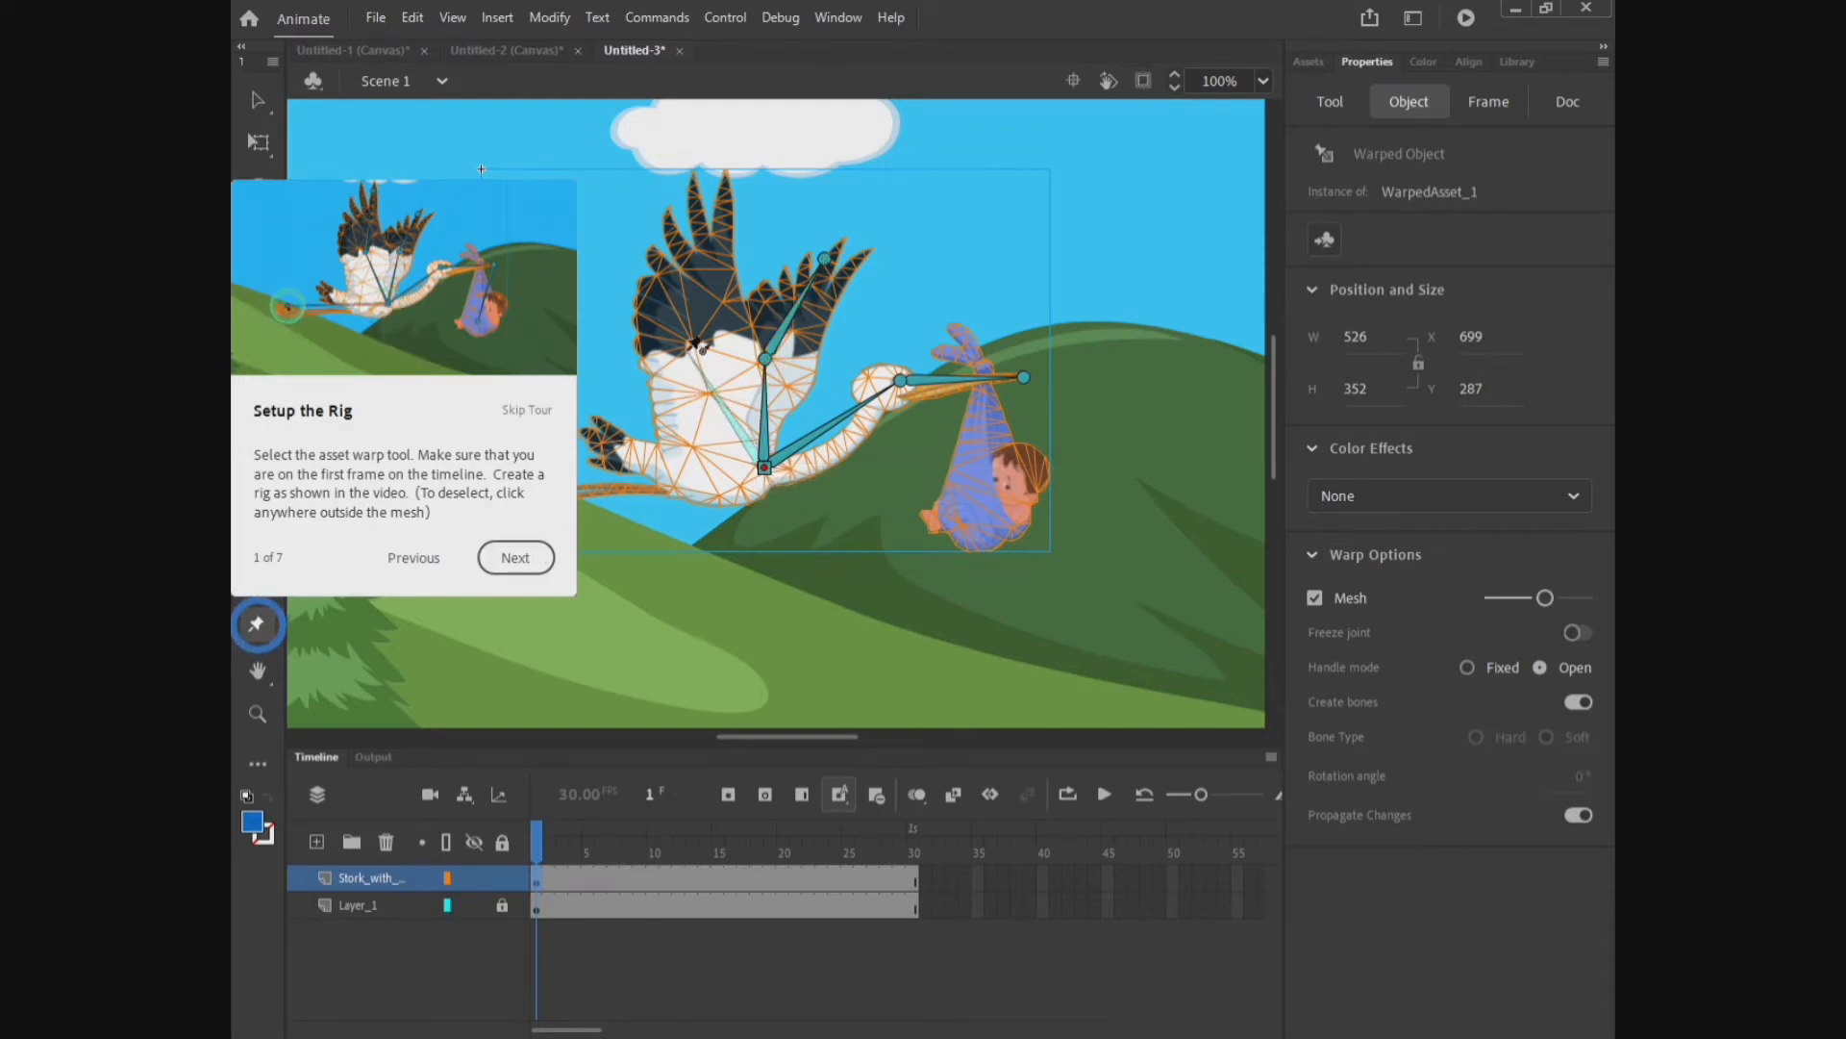
Step: Add bones from the body joint up into the far wing
left_click(694, 345)
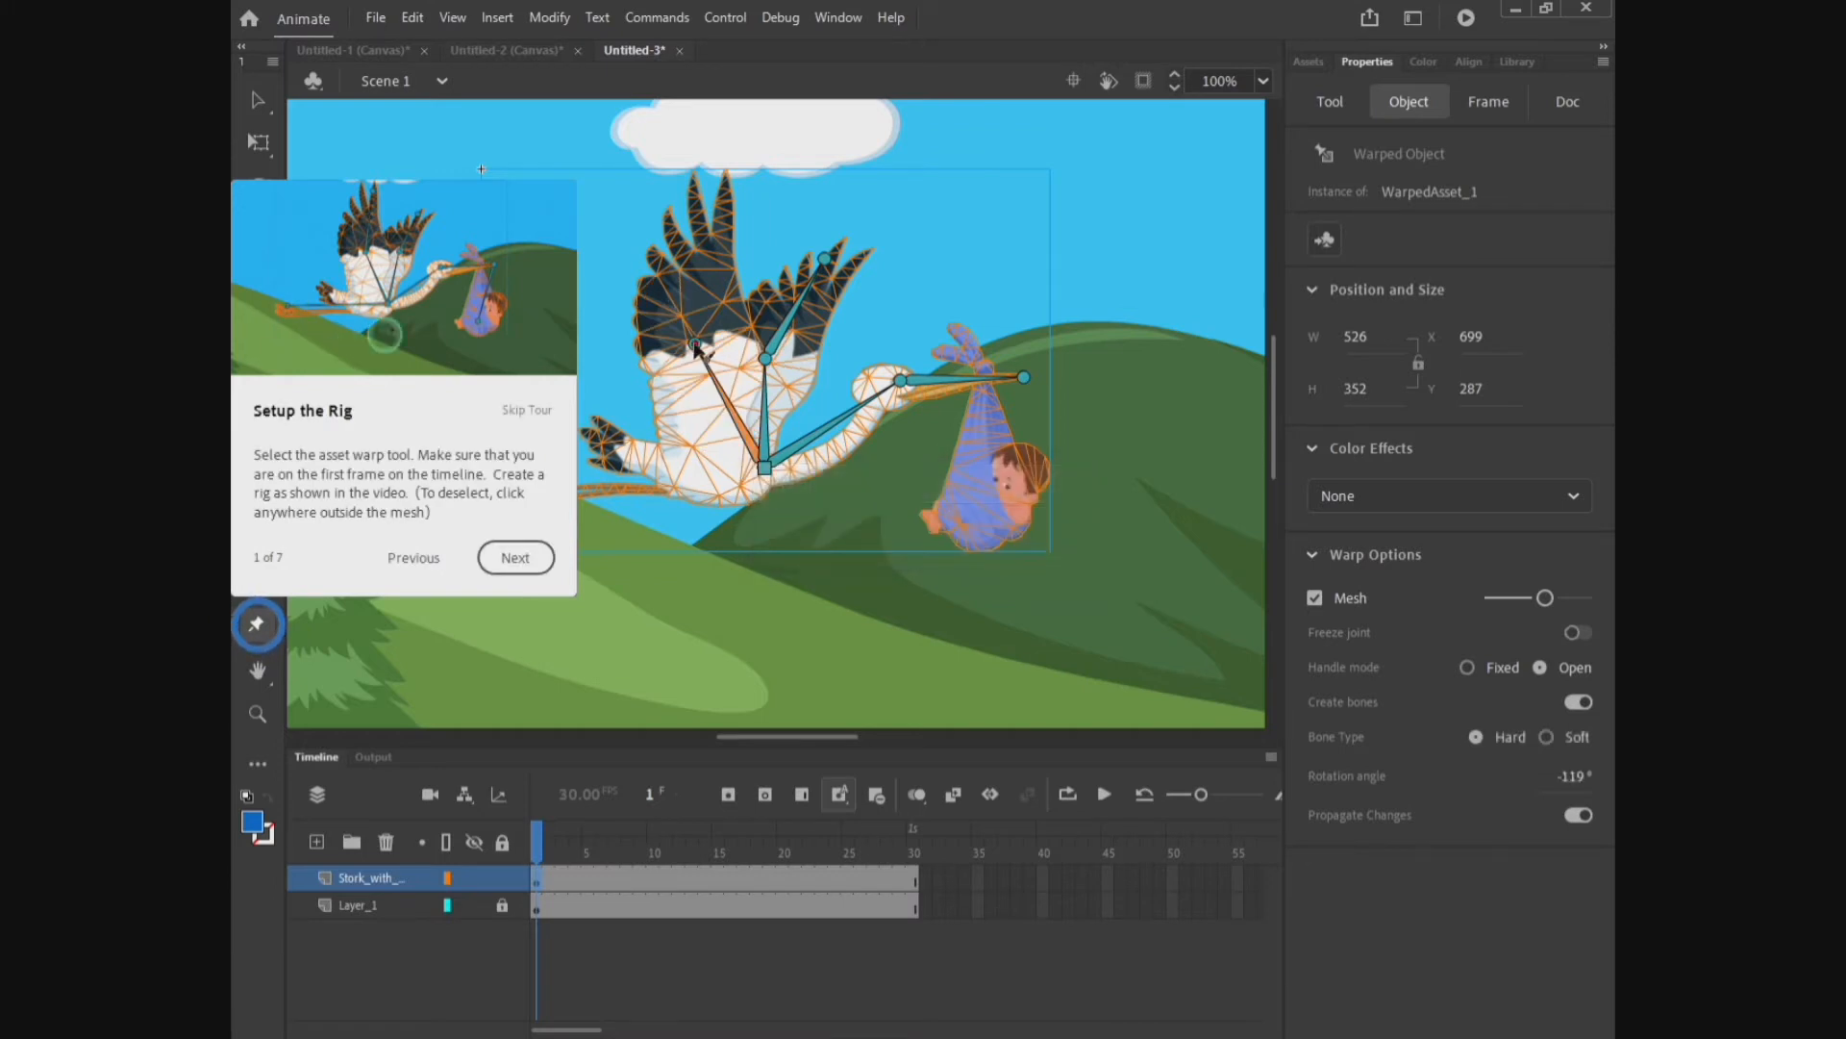
left_click(717, 201)
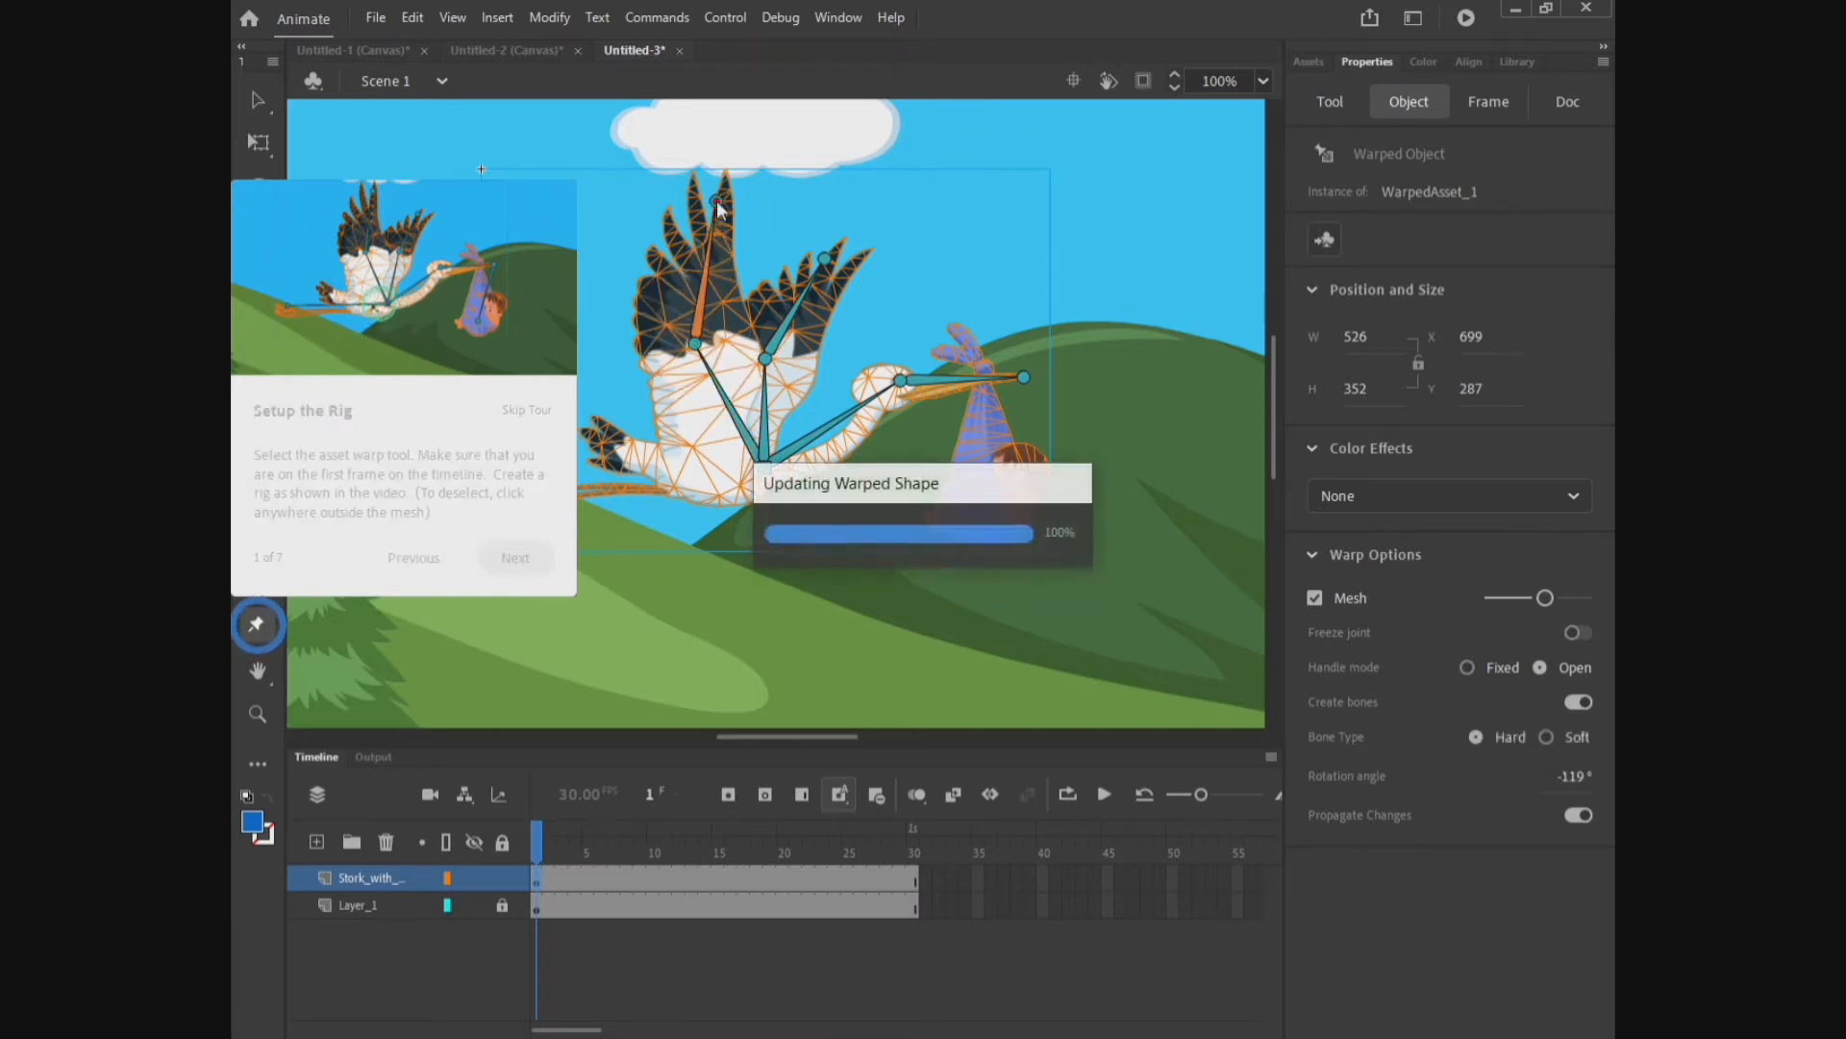
left_click(695, 344)
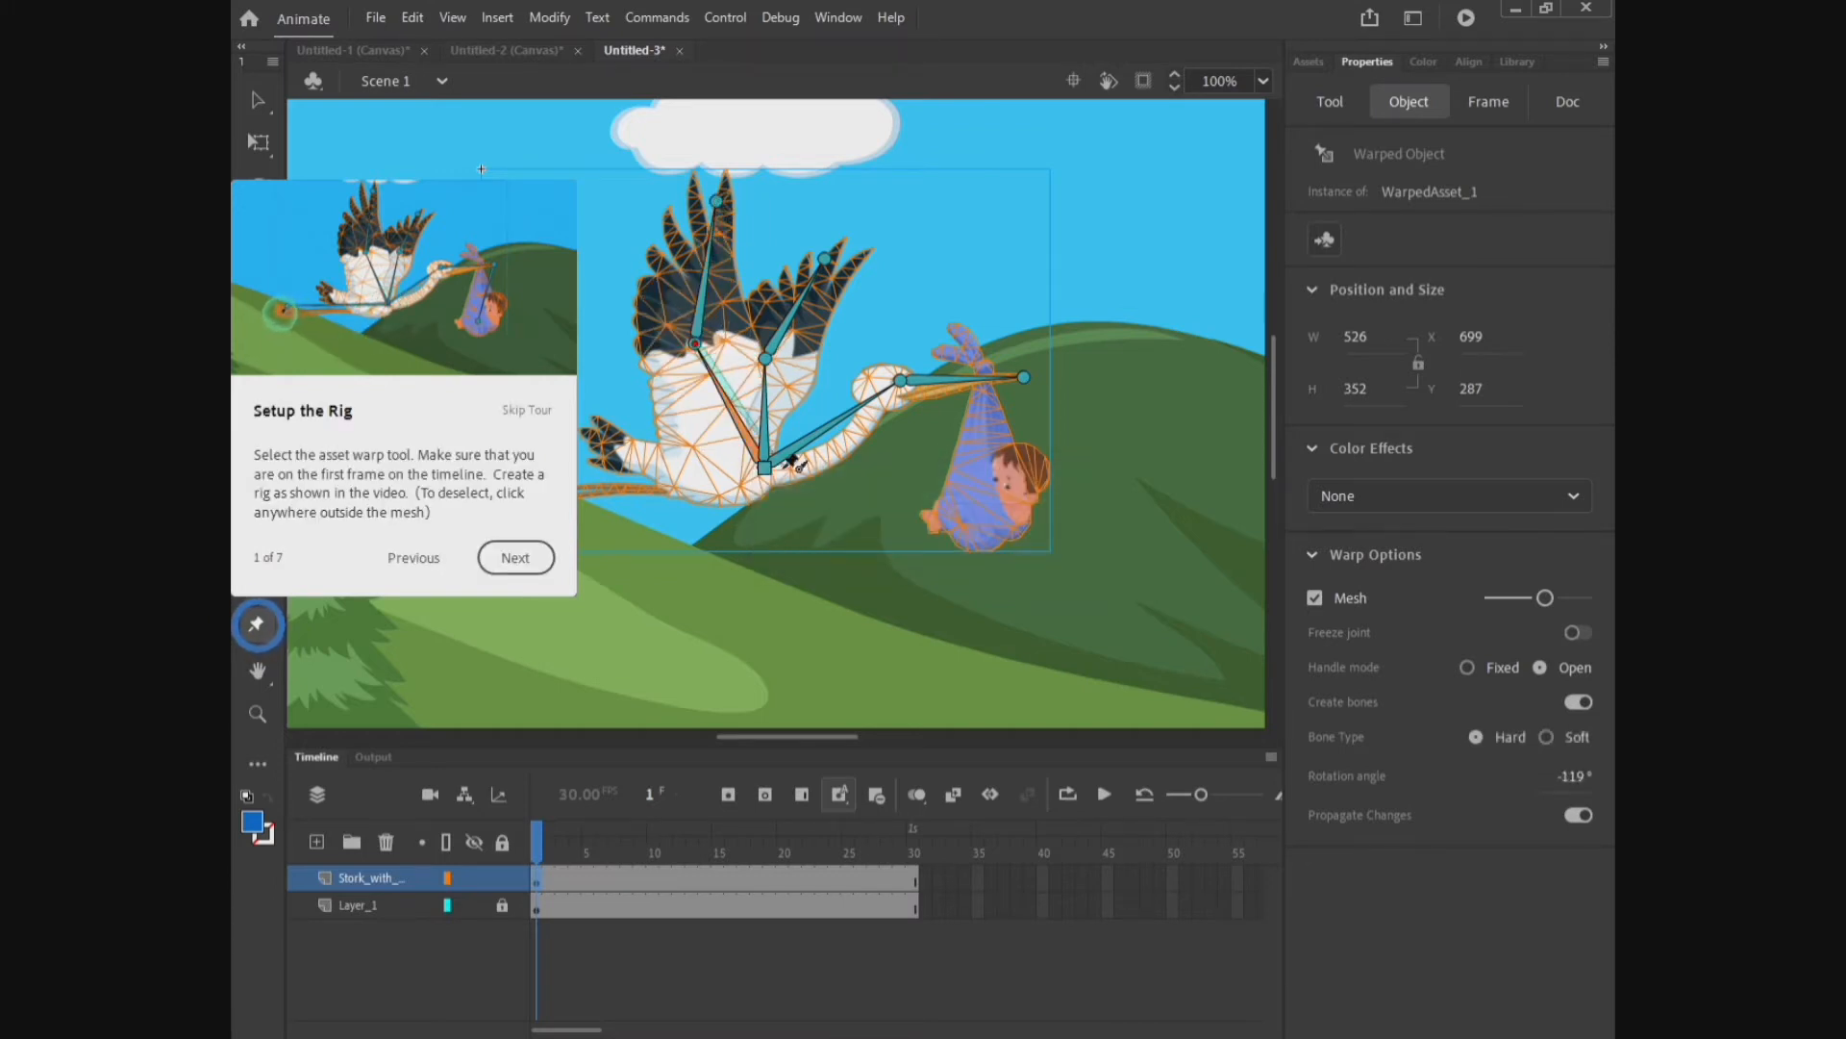
left_click(765, 469)
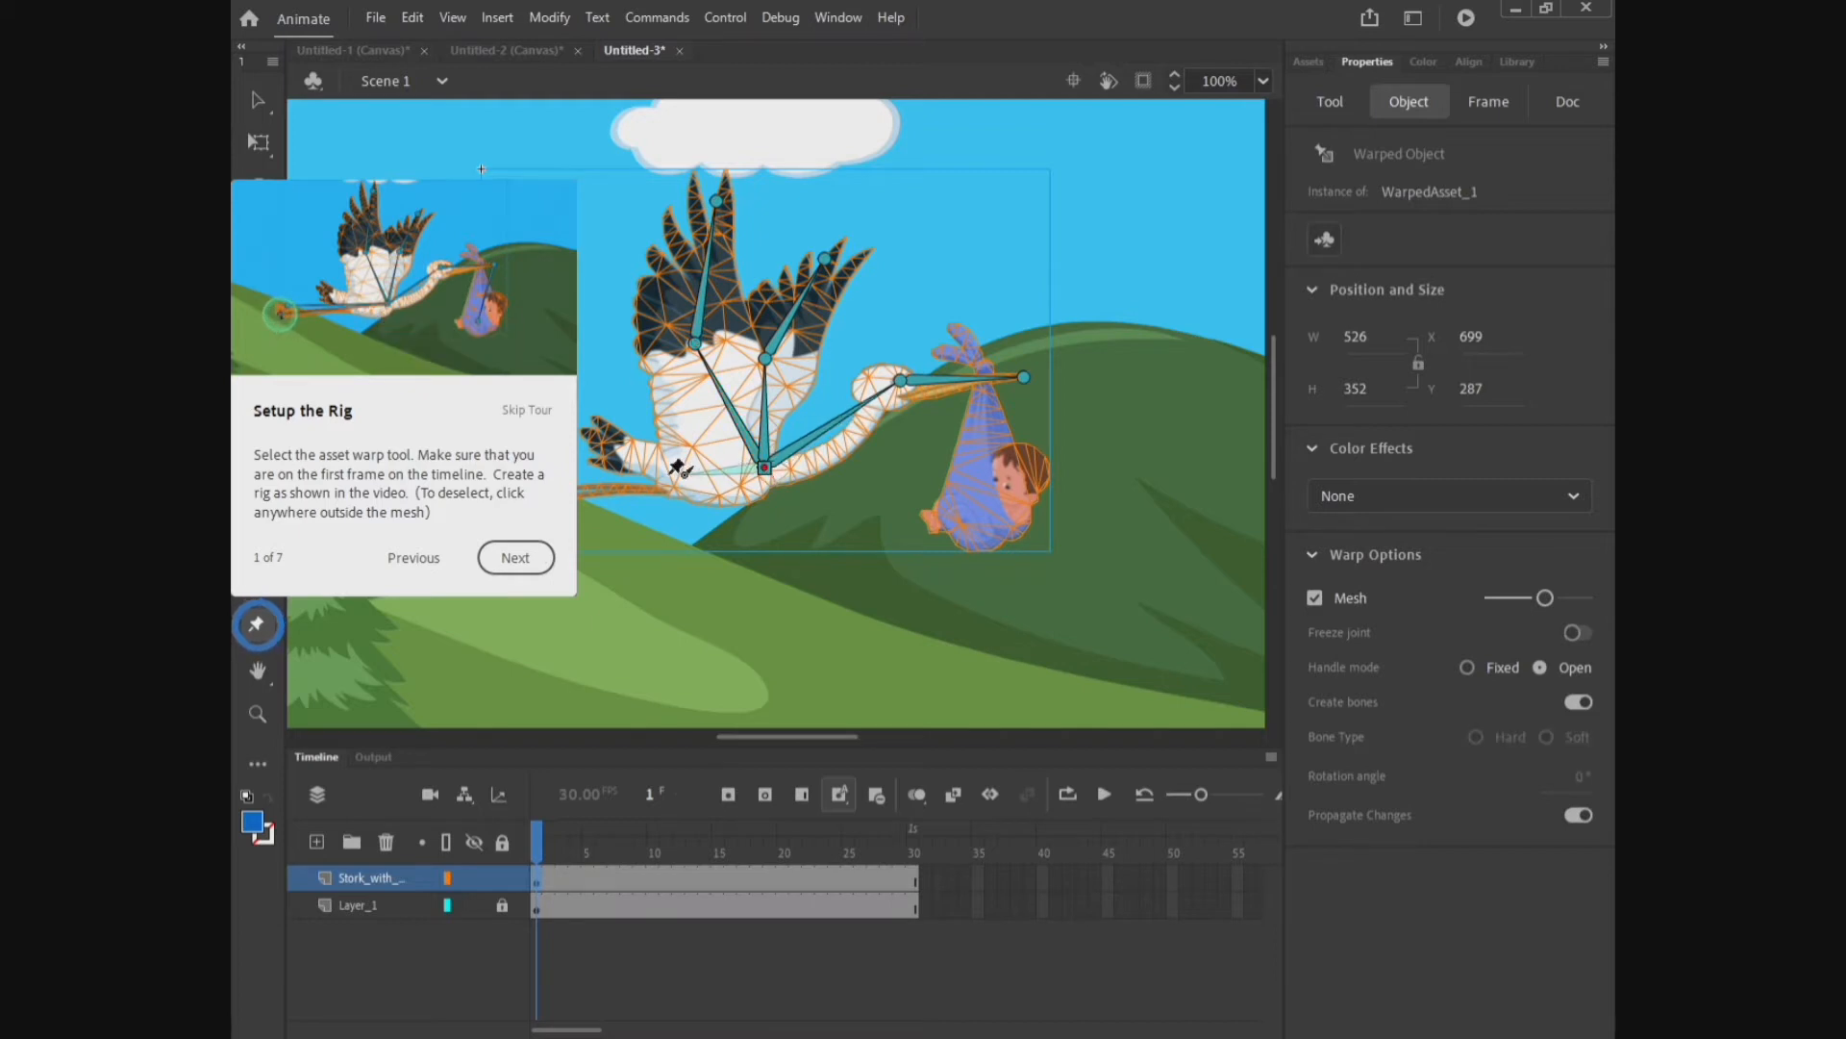
Step: Add bones from the body joint back along the legs, then deselect the mesh and continue the tour
left_click(590, 485)
left_click(765, 470)
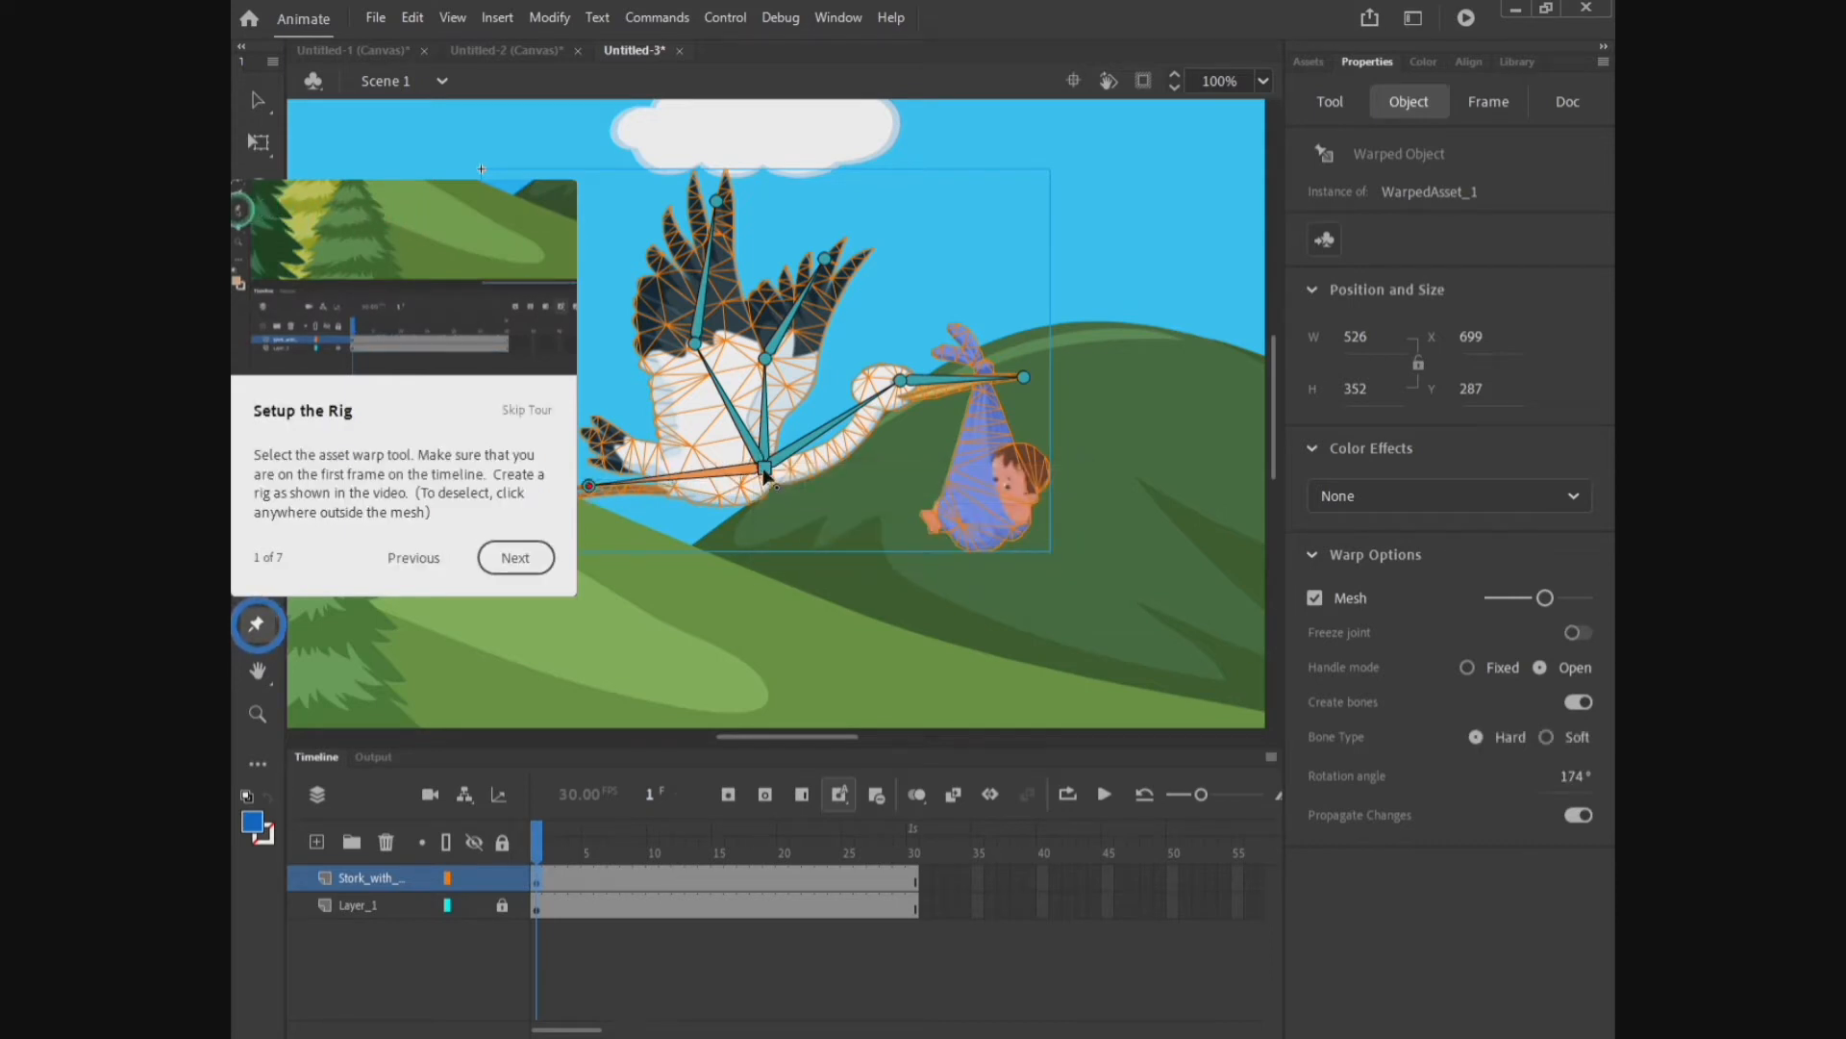
left_click(607, 485)
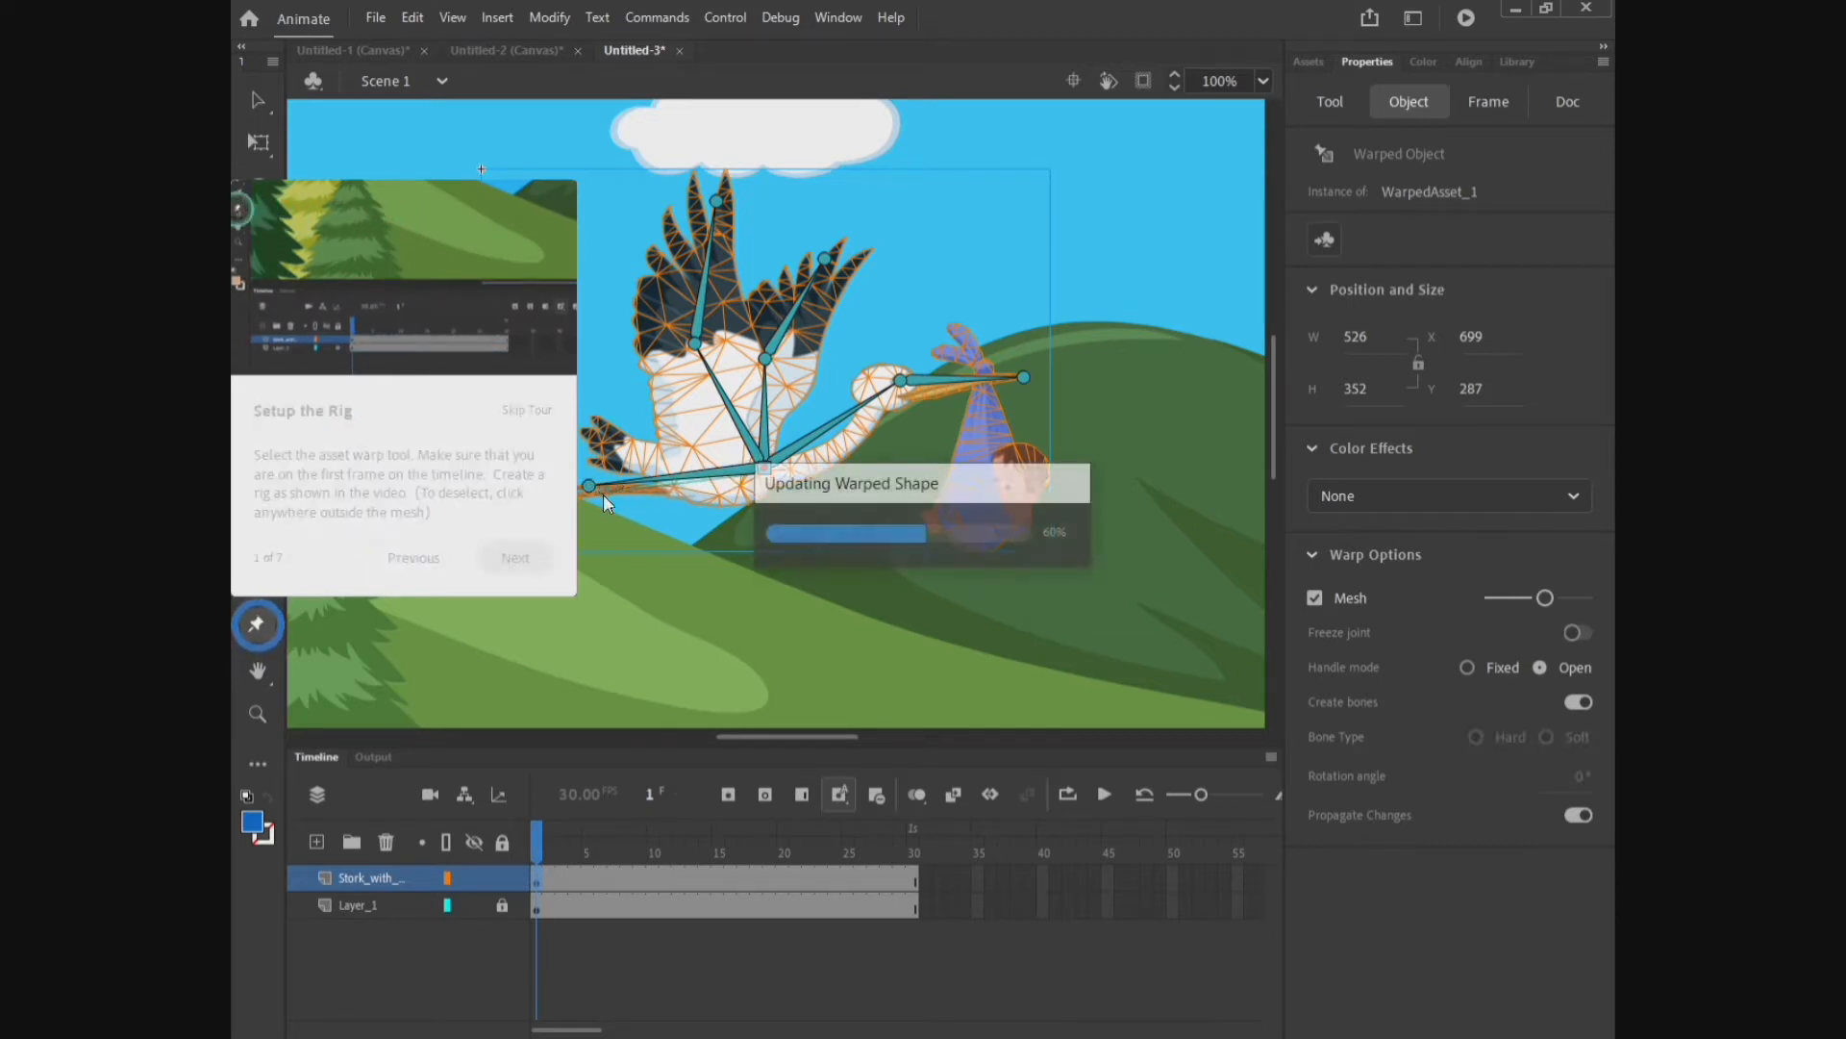
left_click(765, 470)
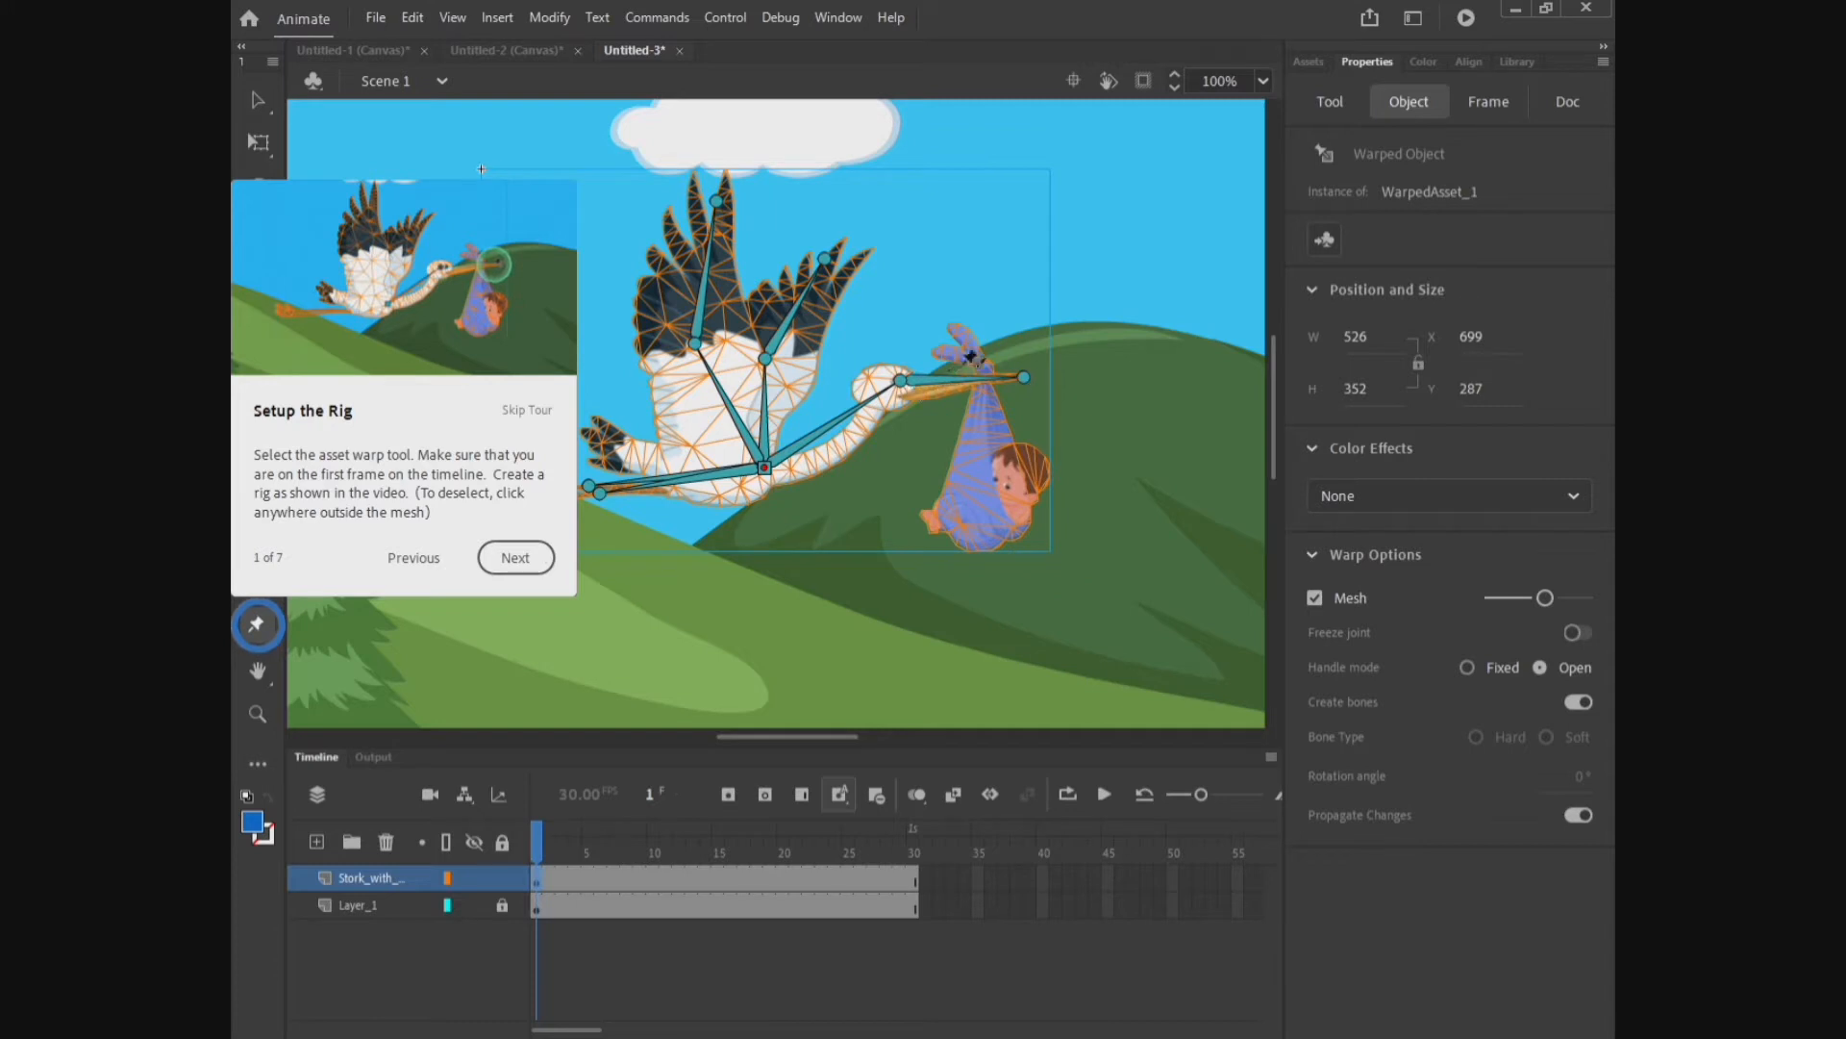
left_click(843, 502)
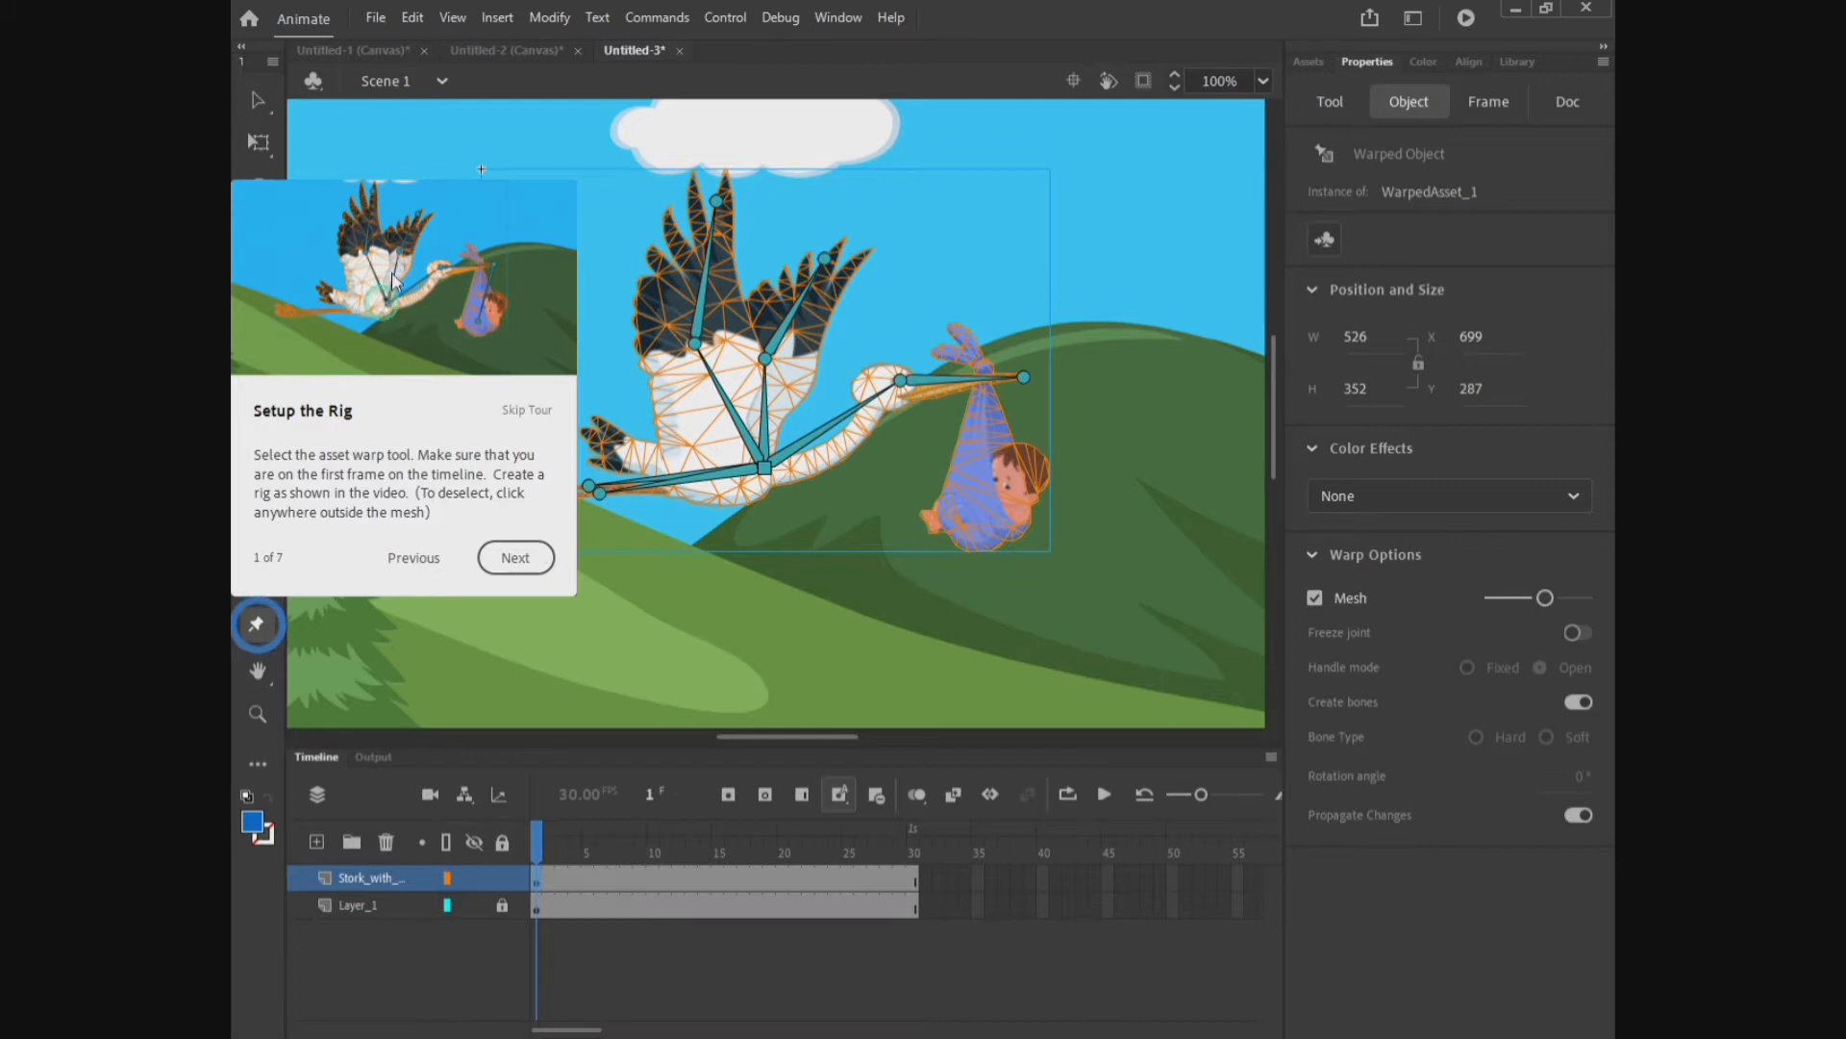
left_click(509, 557)
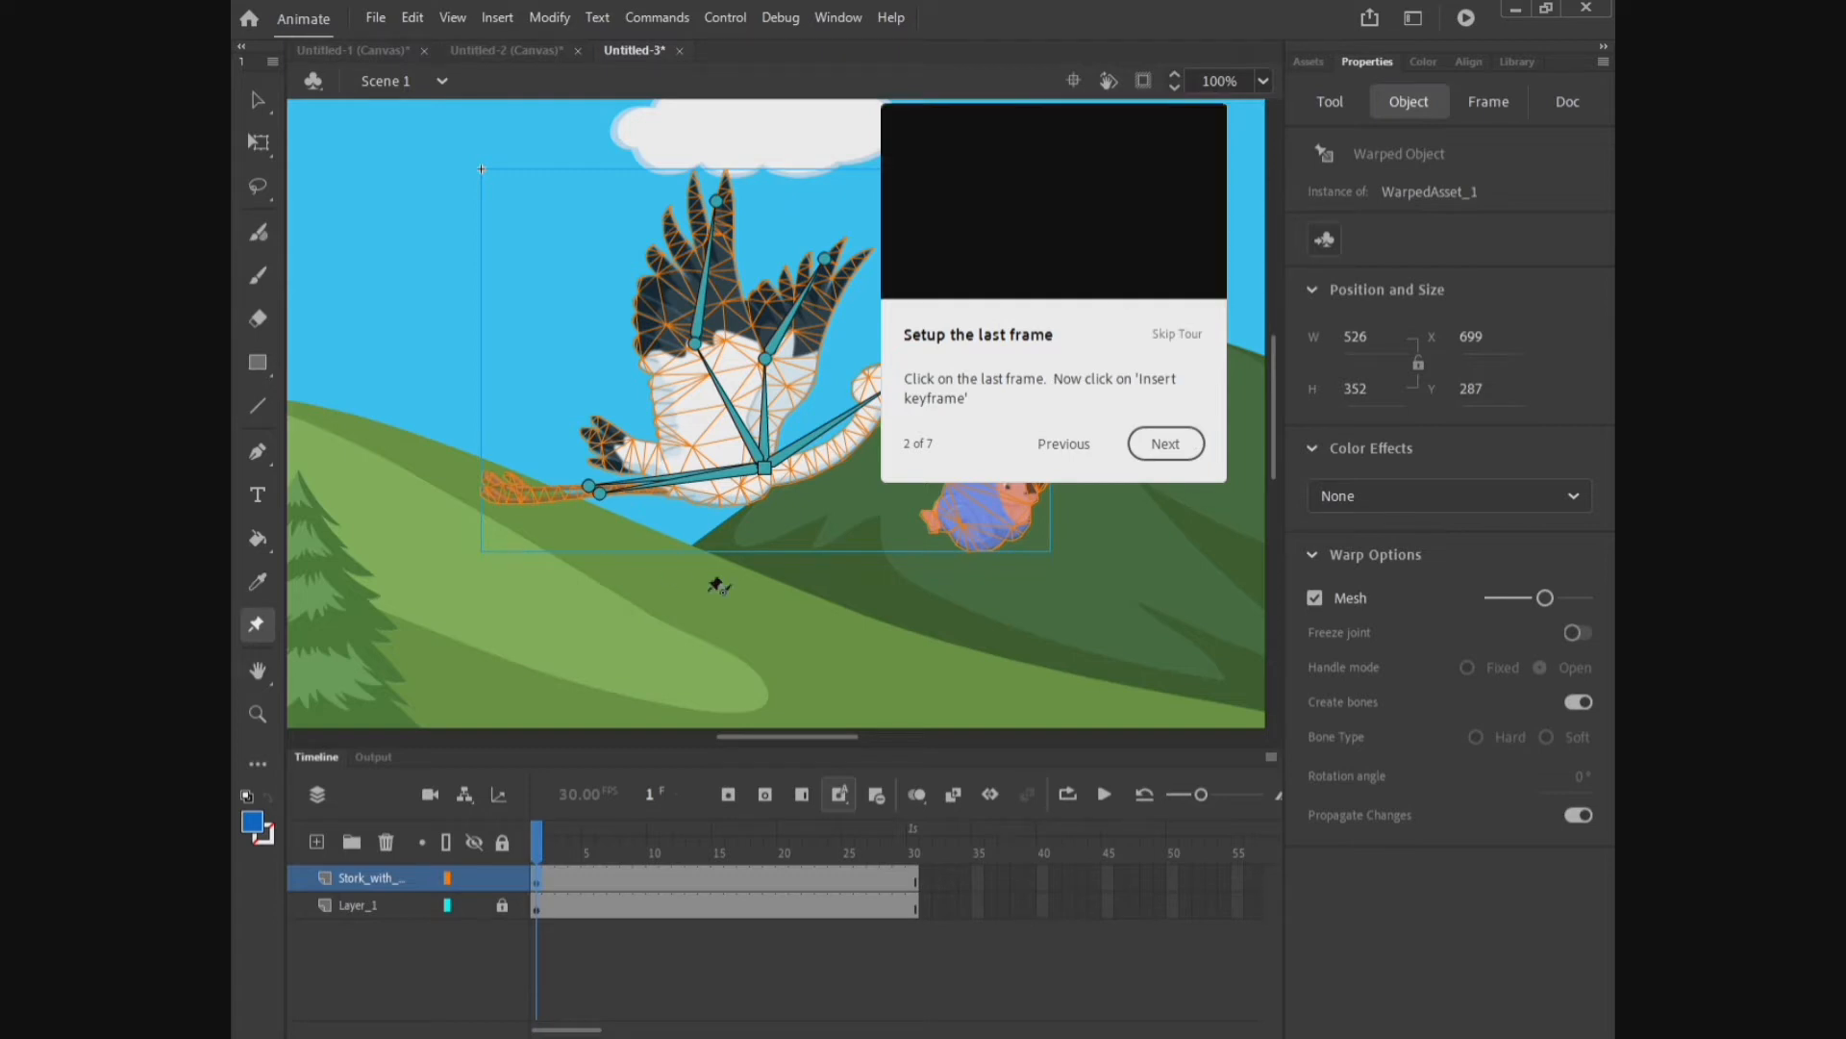
Step: Insert a keyframe at frame 30 of the stork layer and continue the tour
left_click(915, 845)
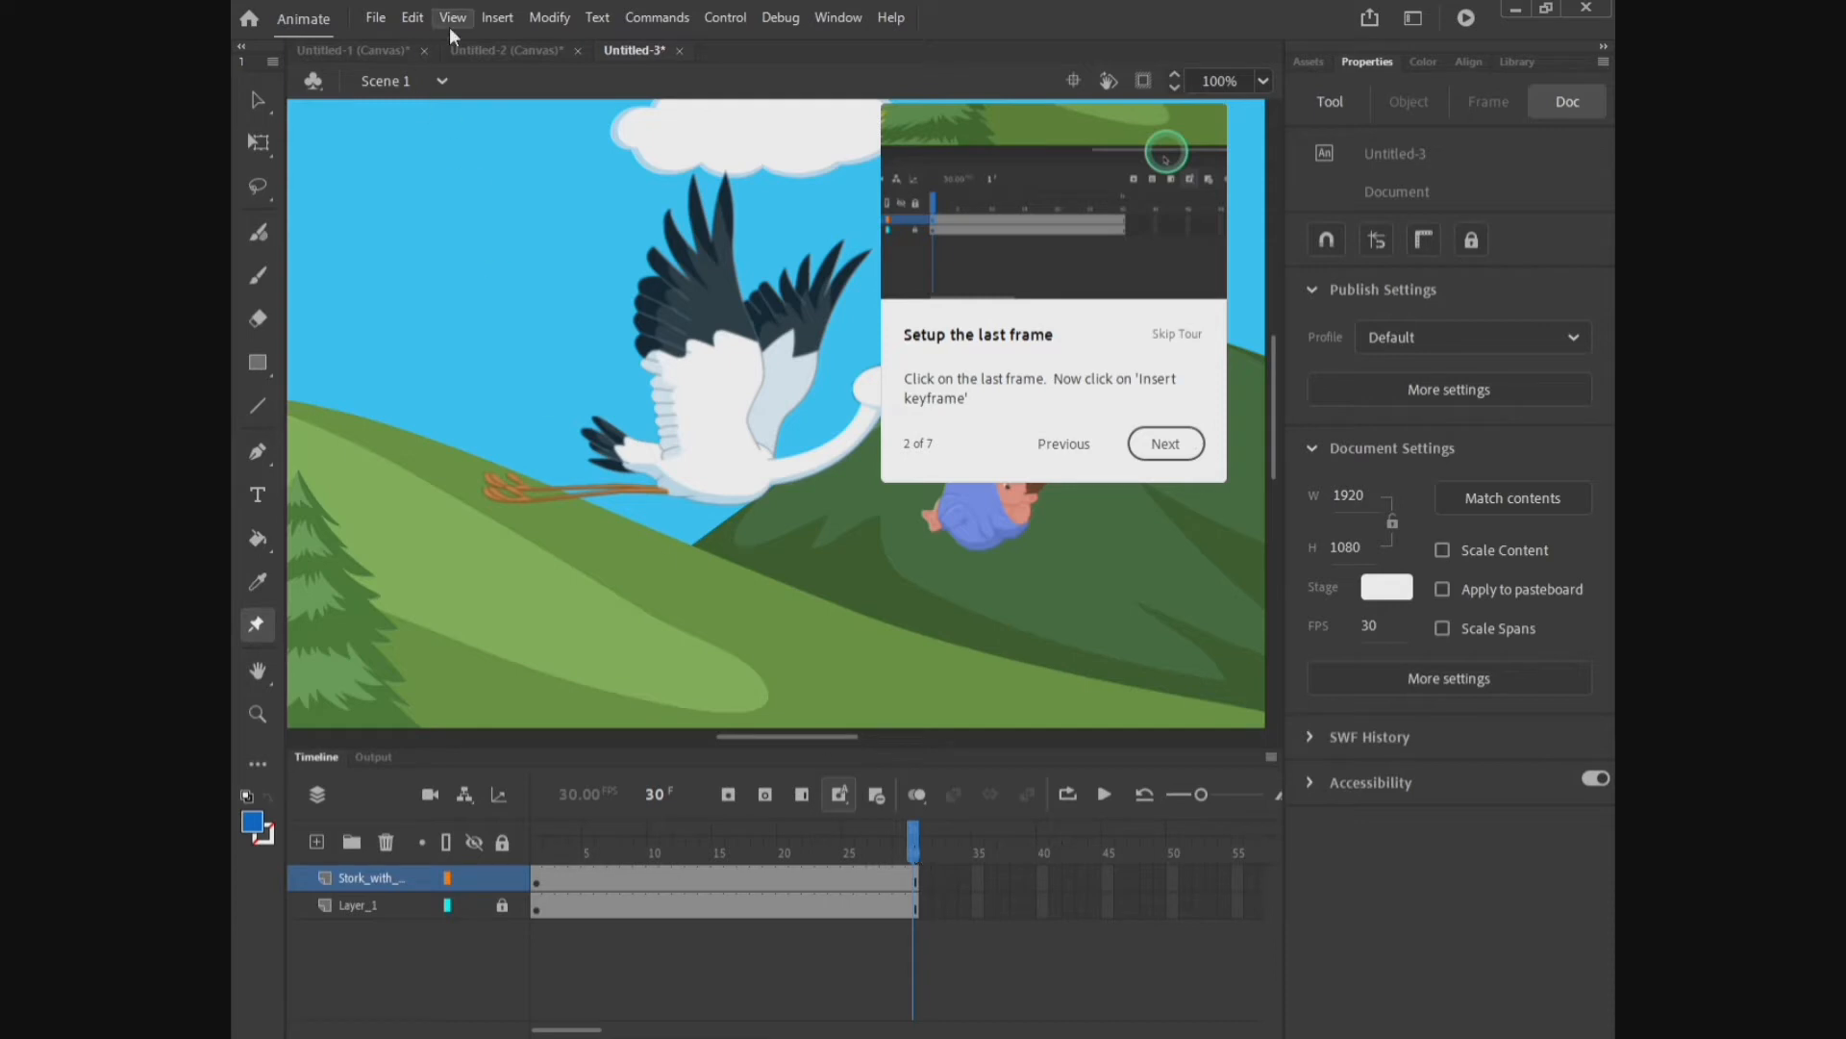
left_click(498, 21)
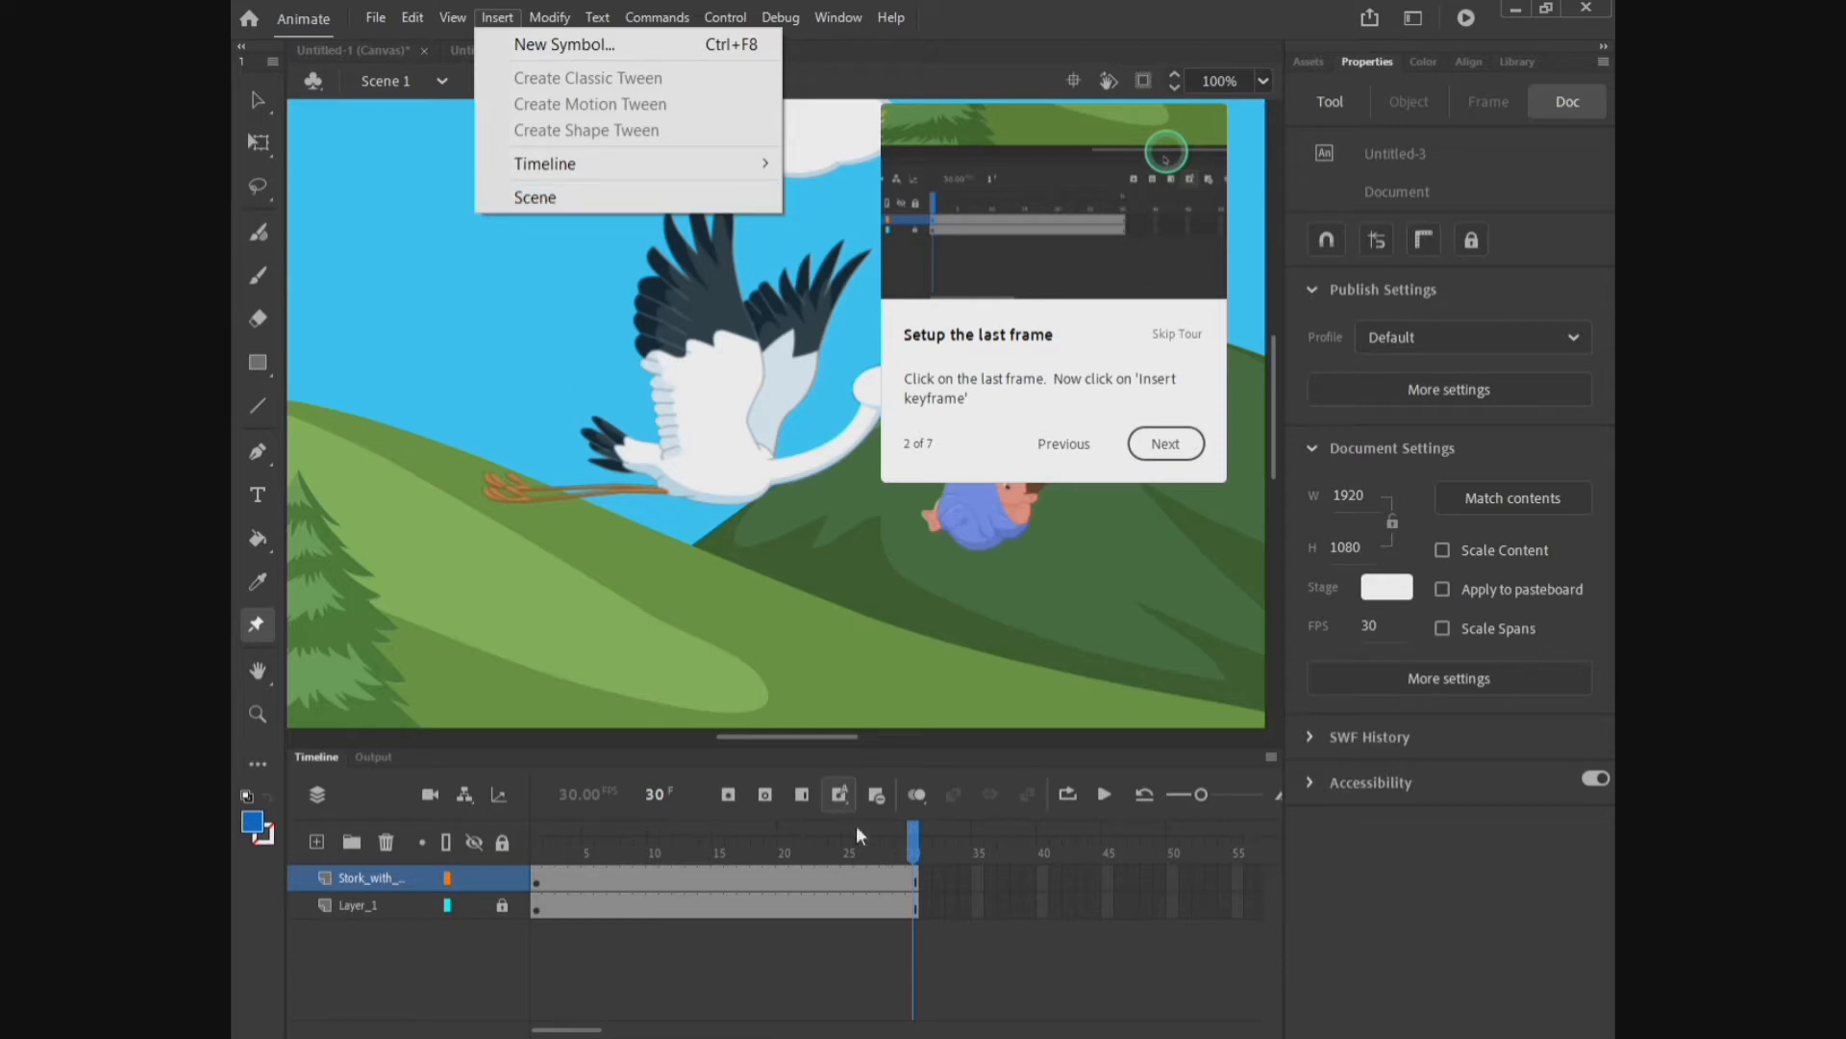
right_click(912, 878)
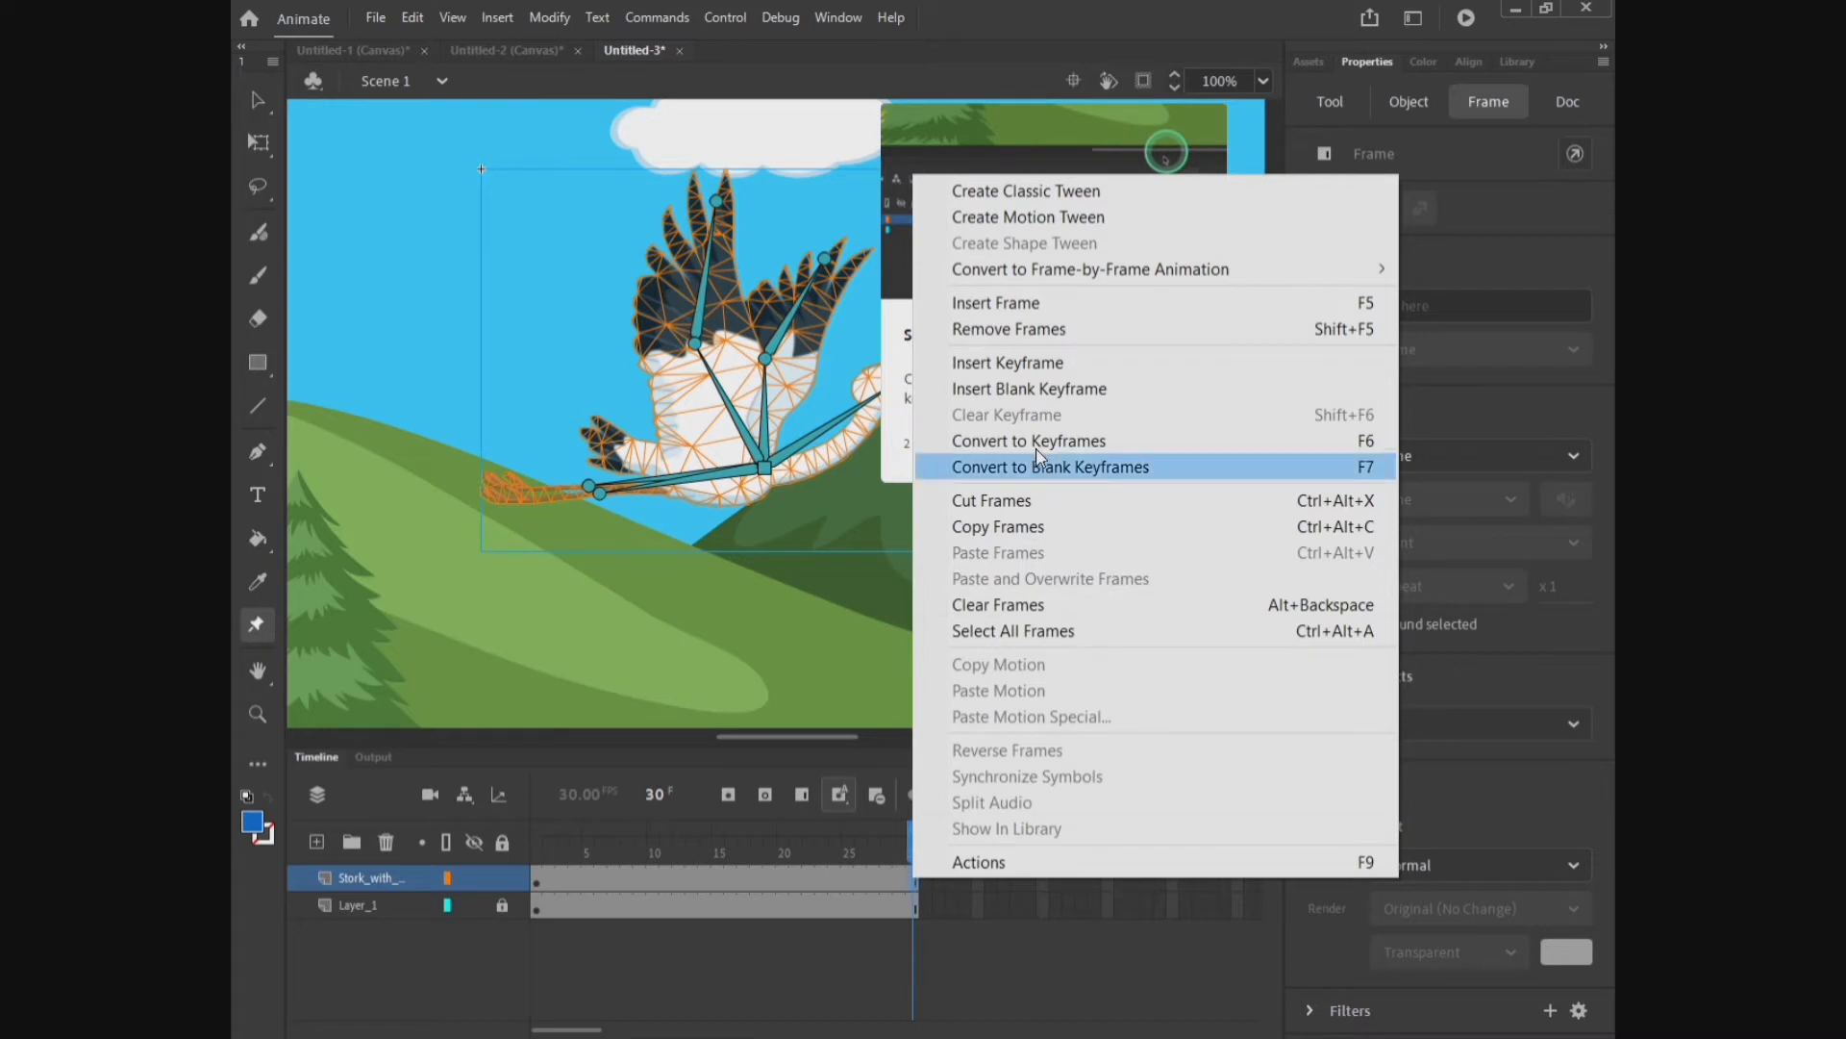
left_click(1027, 368)
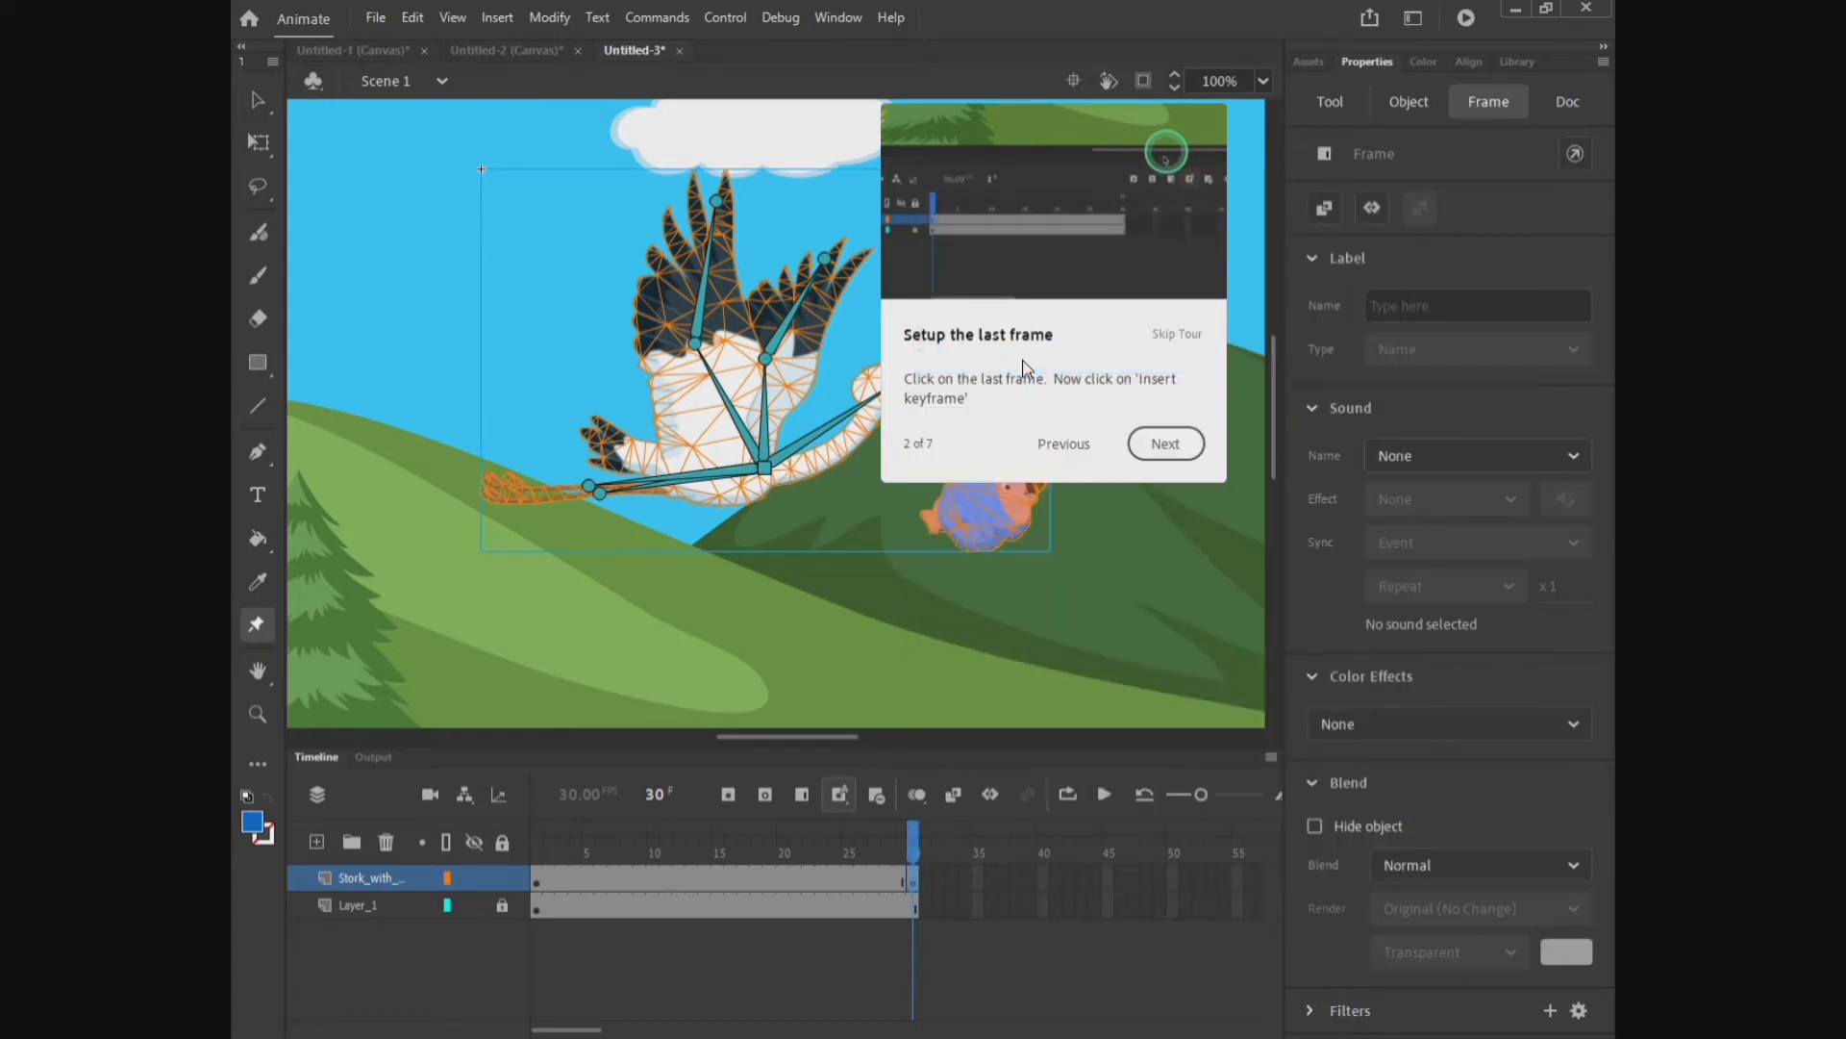
left_click(1165, 444)
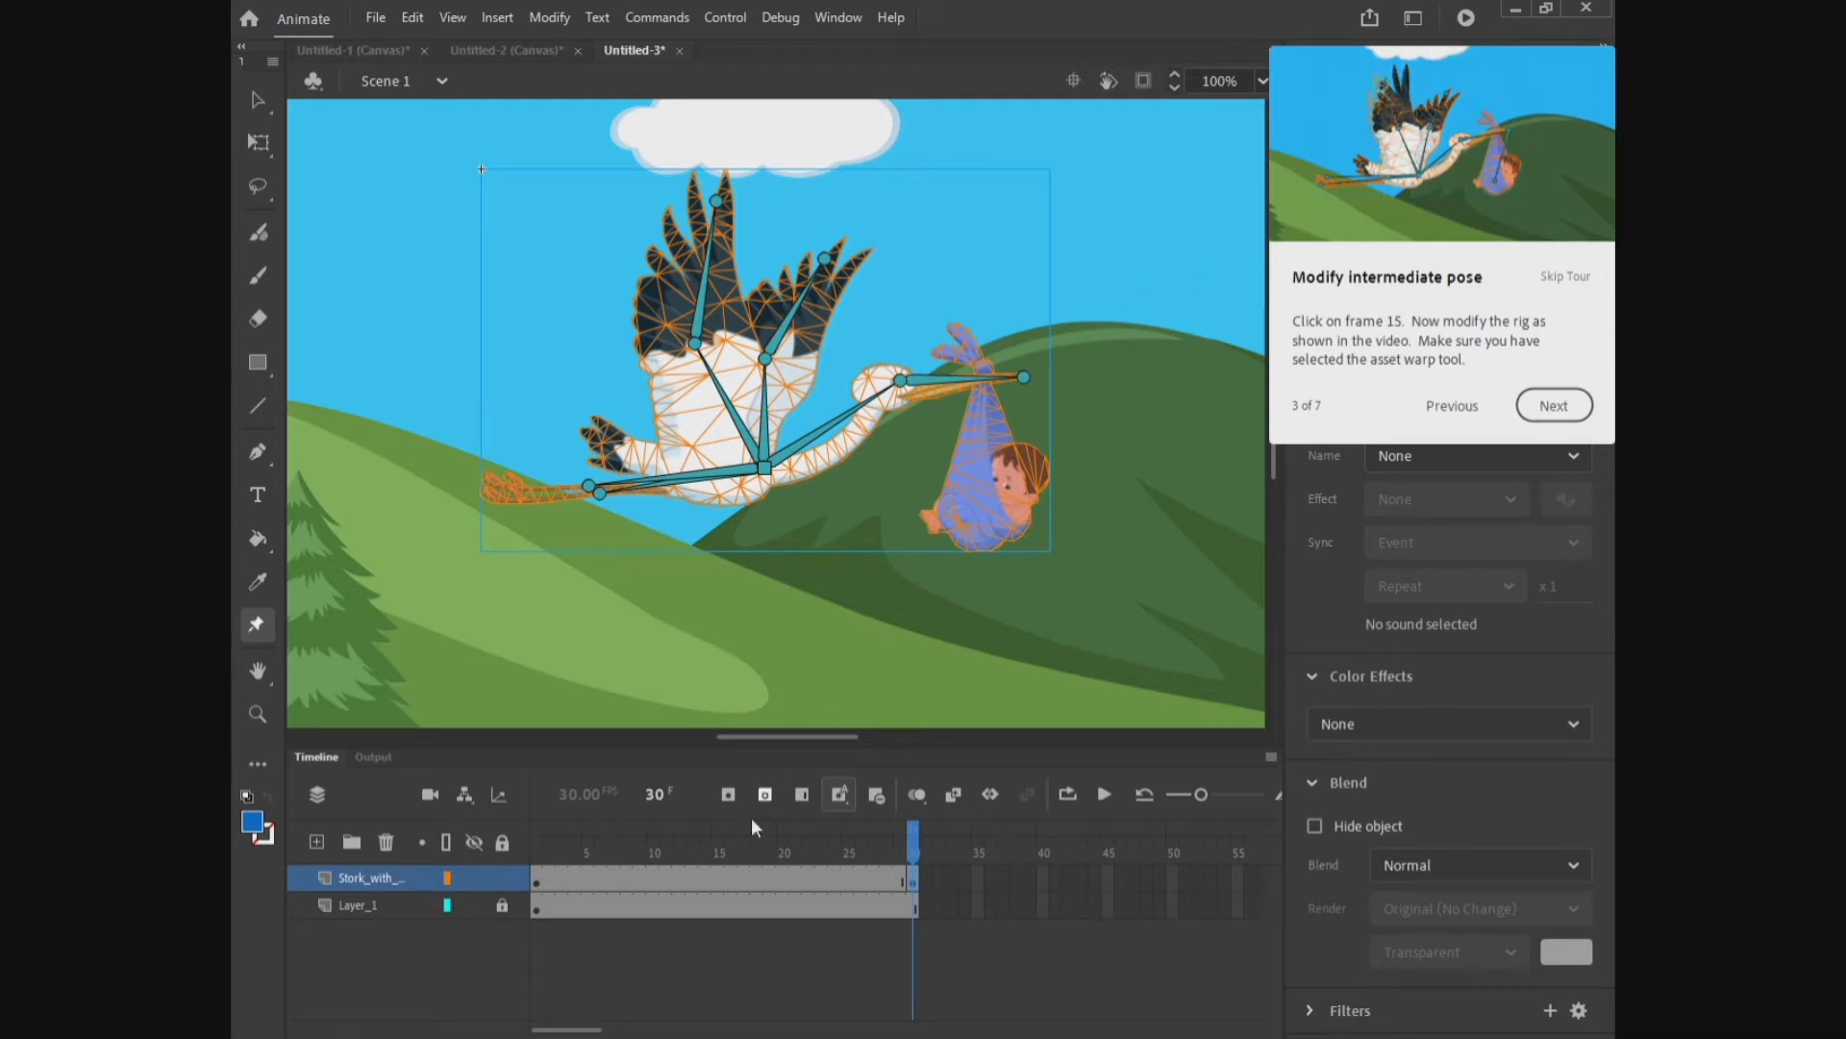
Step: At frame 15, adjust the stork's rig with the Asset Warp tool, nudging the body joint, pulling the neck back and lifting the bill tip
left_click(717, 860)
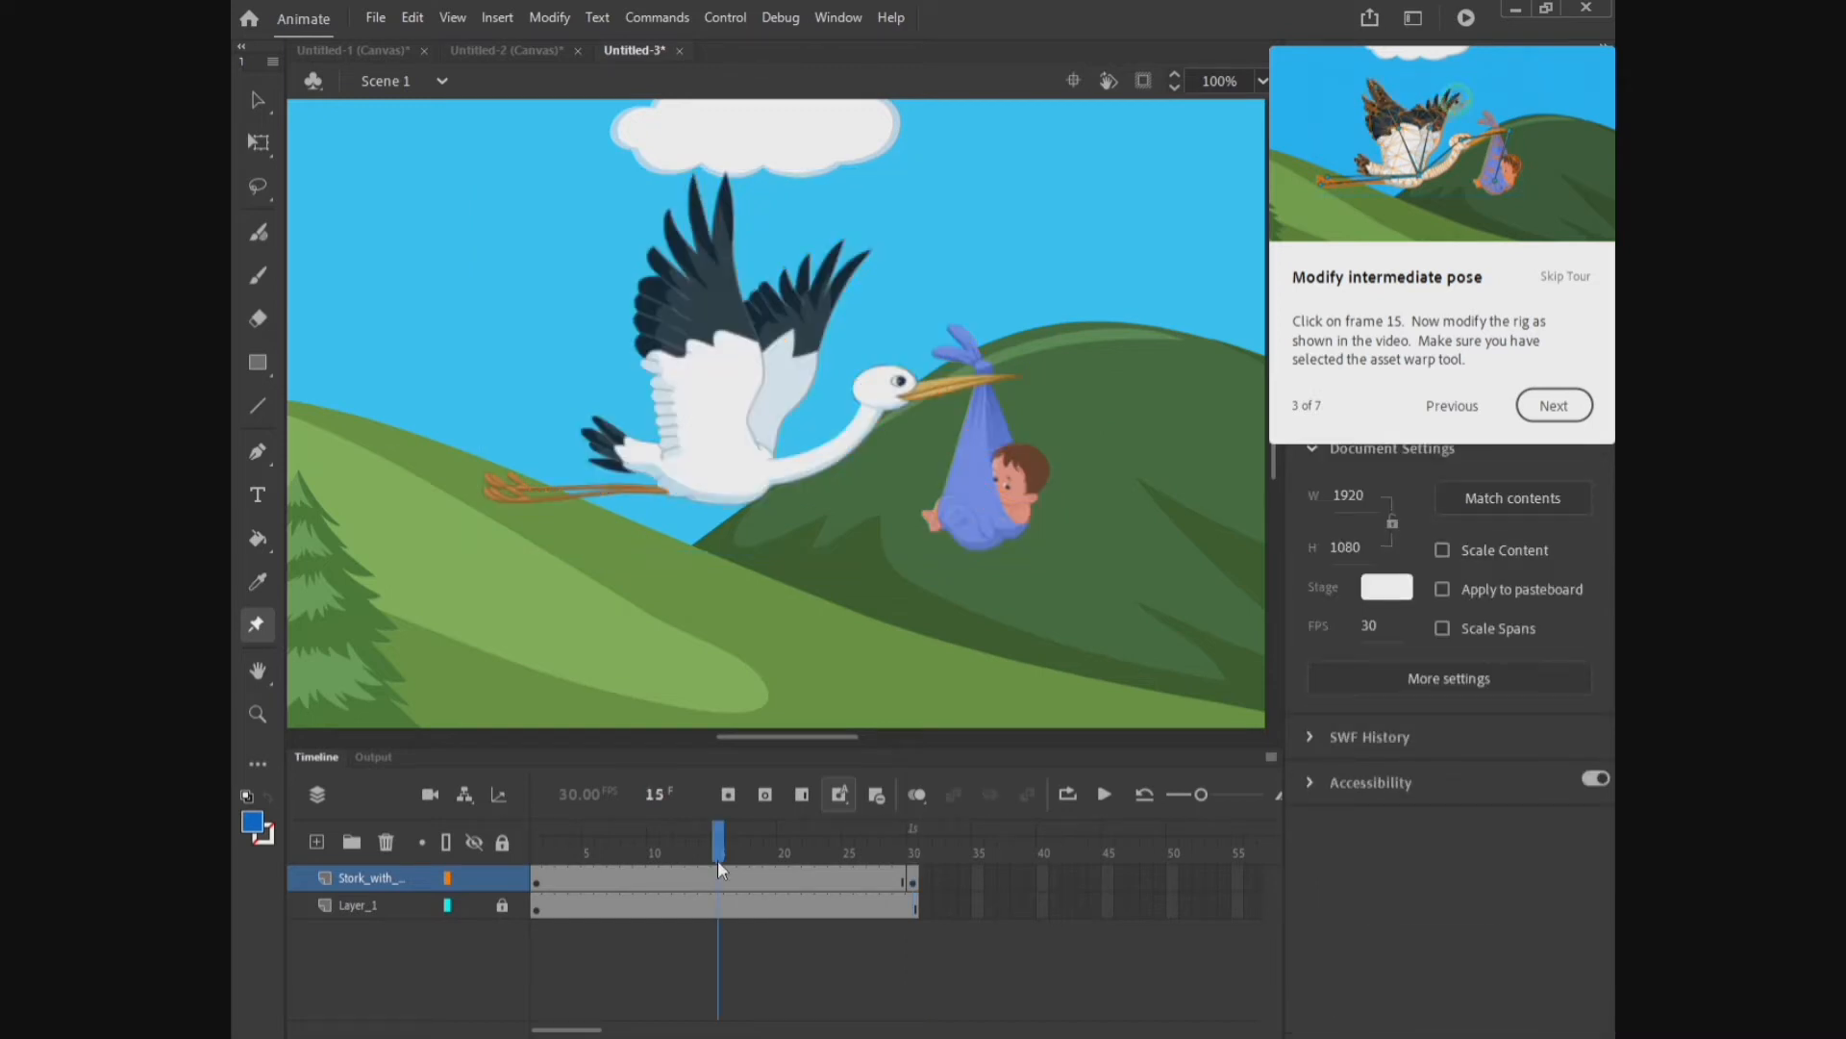
left_click(740, 469)
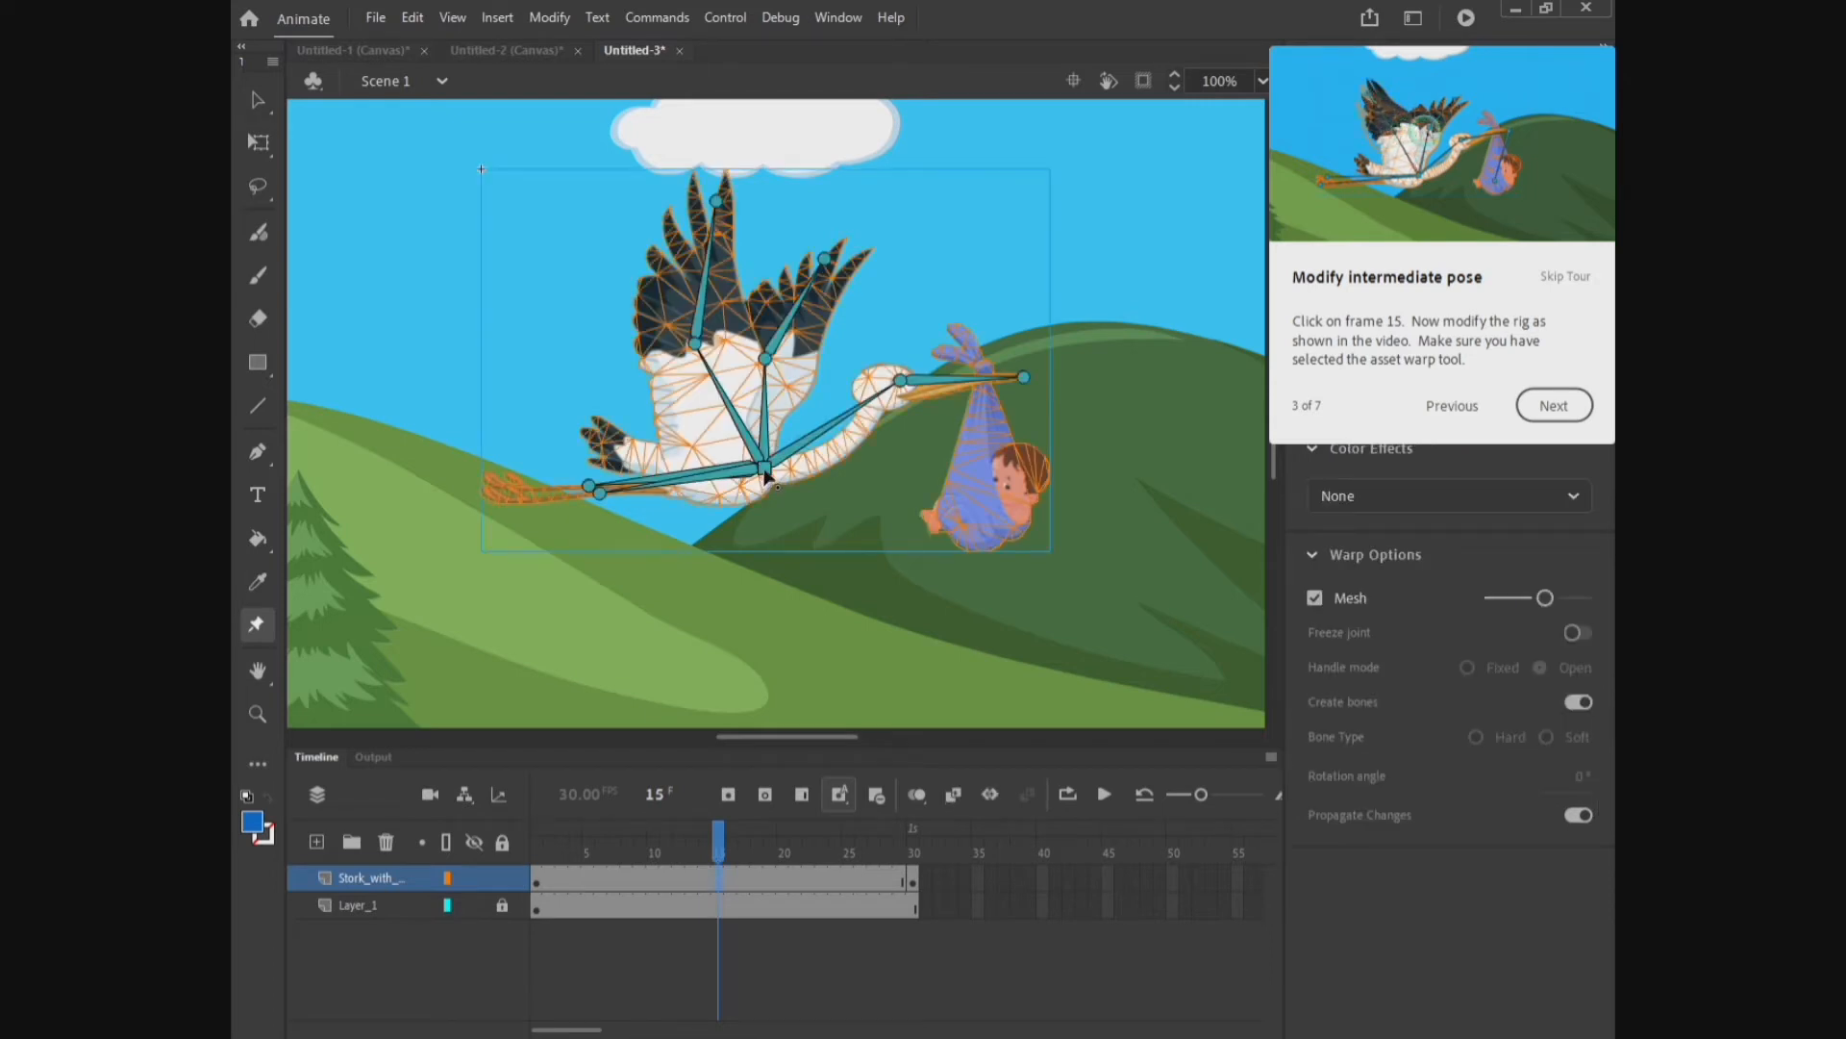
mouse_move(767, 473)
left_mouse_down()
mouse_move(764, 439)
mouse_move(765, 478)
mouse_move(758, 459)
left_mouse_up()
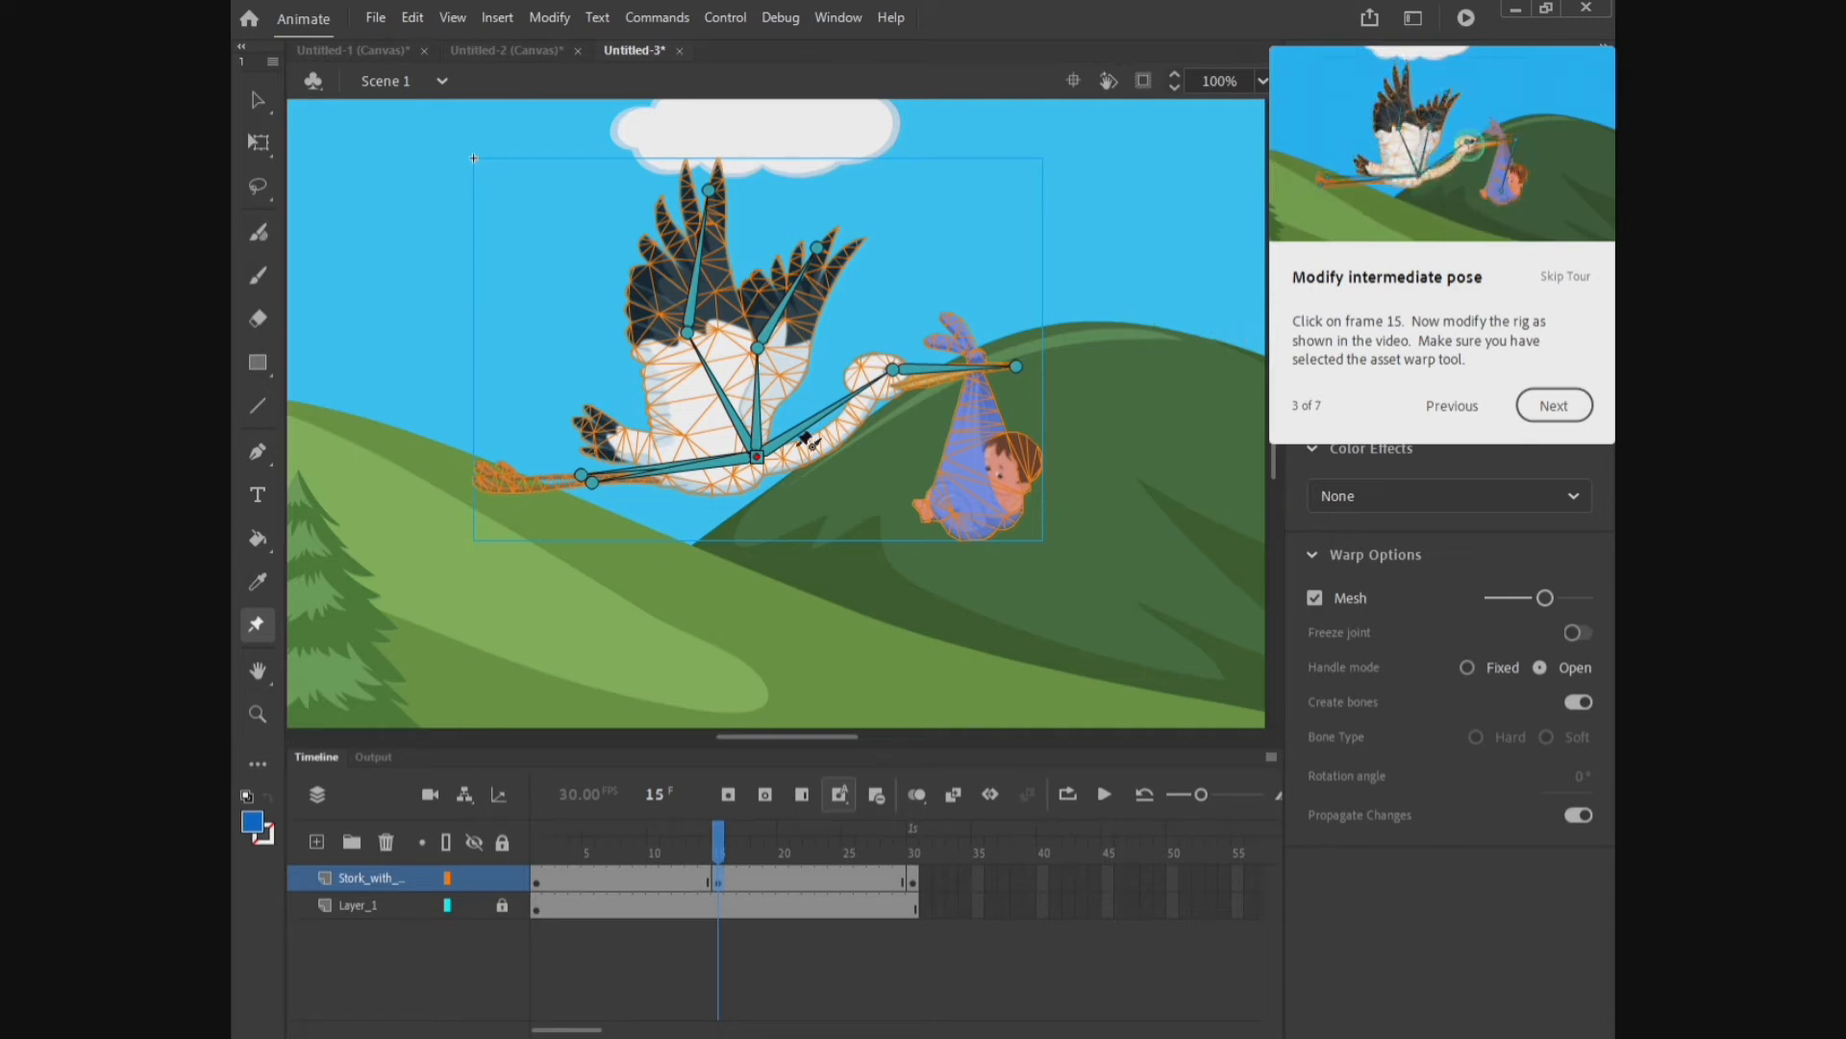
left_click_drag(756, 457, 756, 467)
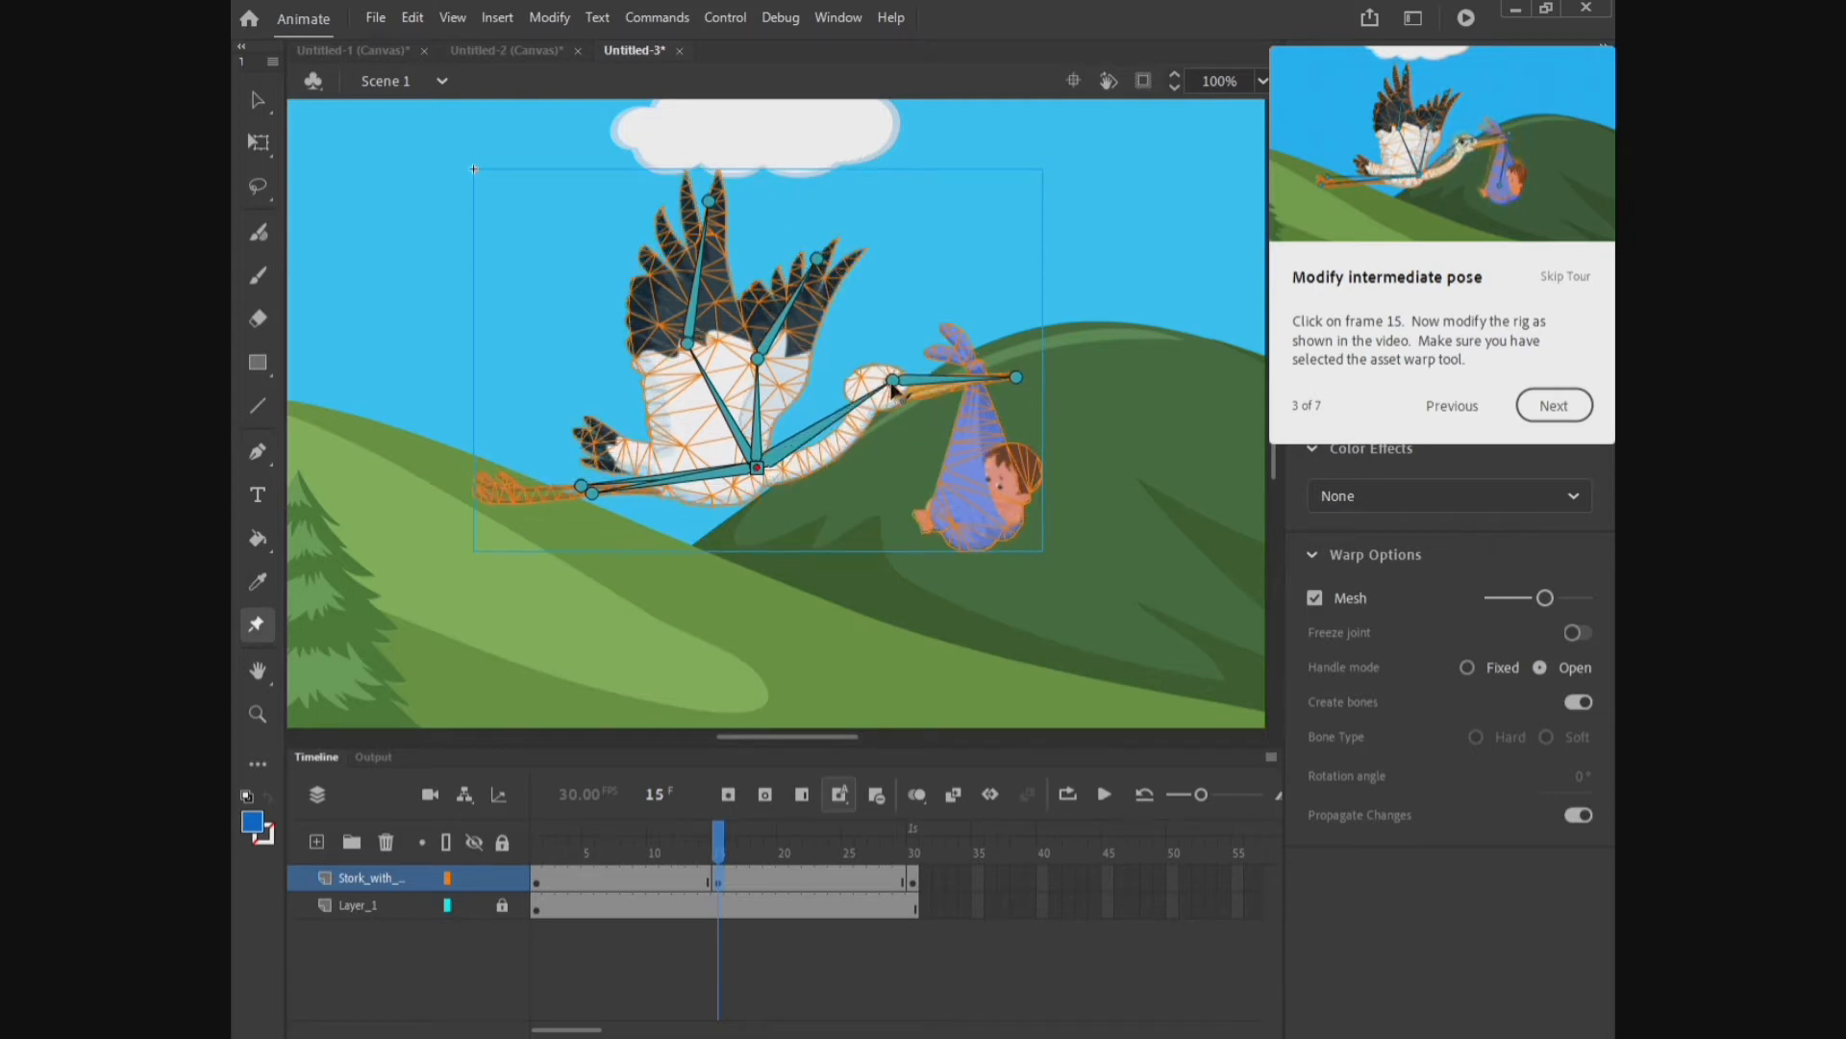
left_click_drag(893, 380, 871, 383)
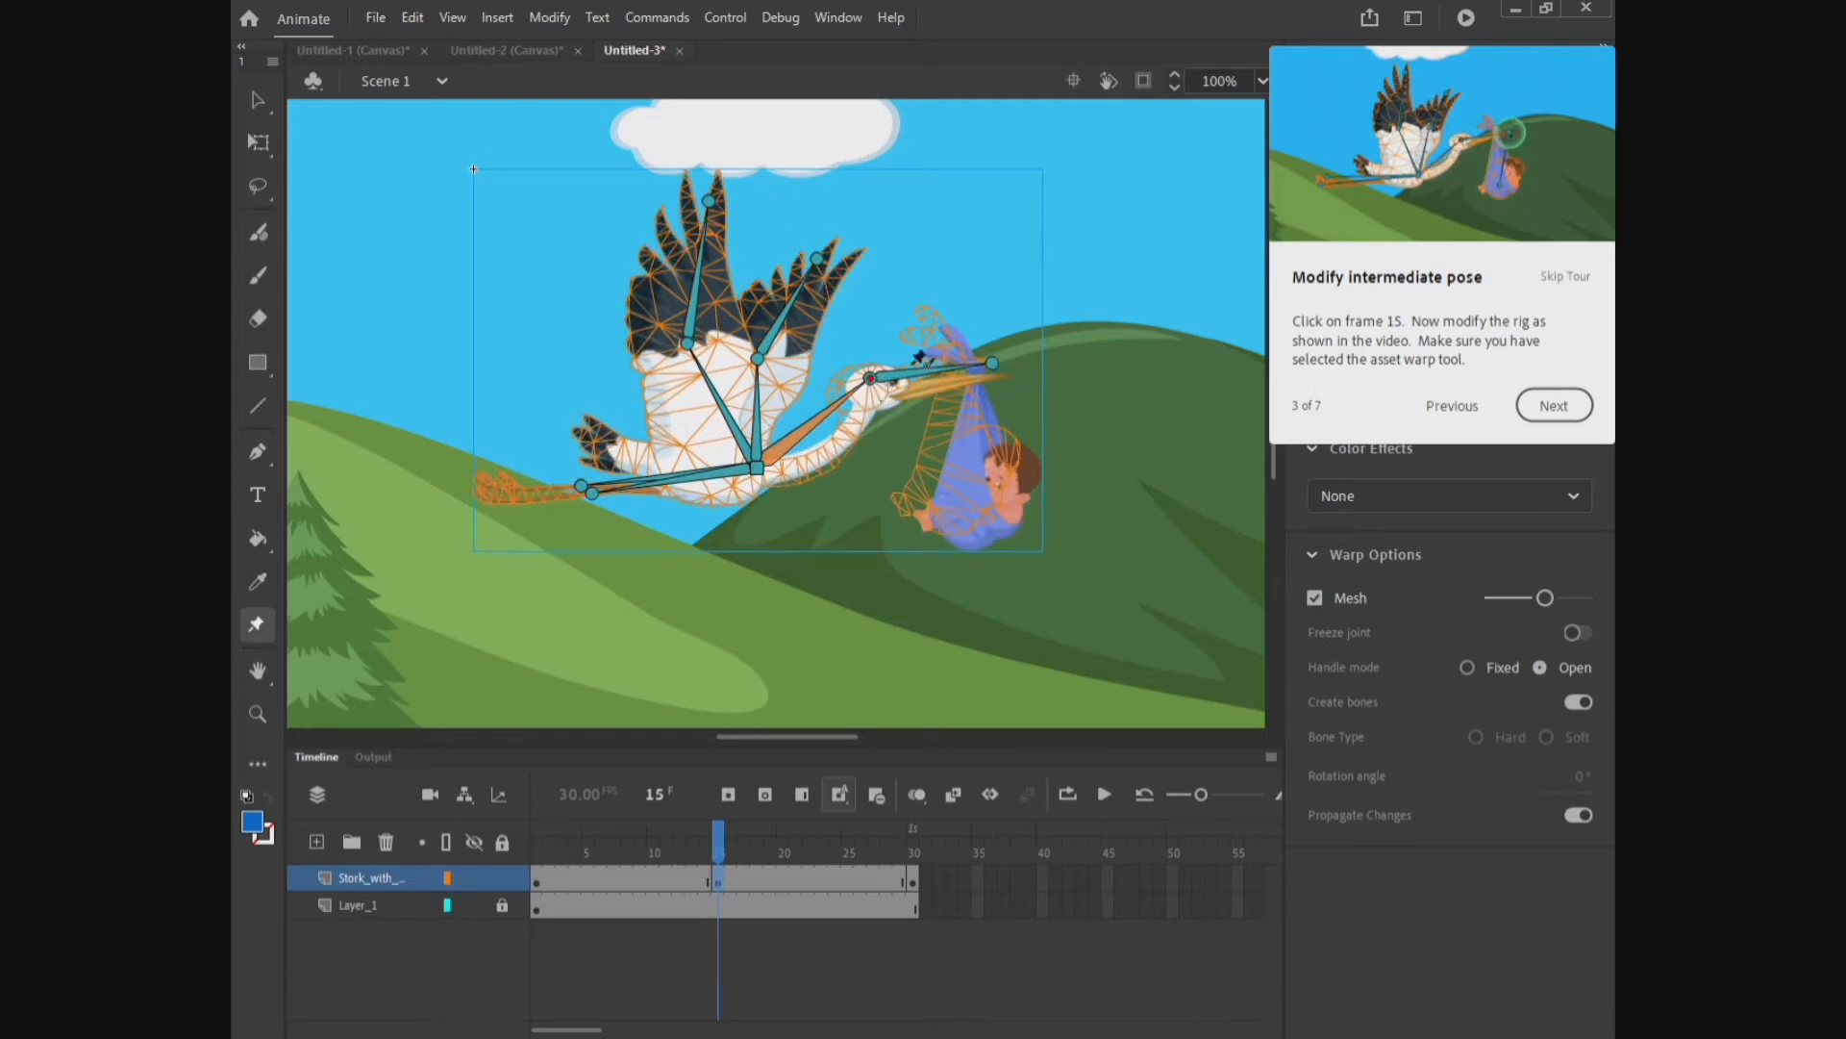
left_click(991, 366)
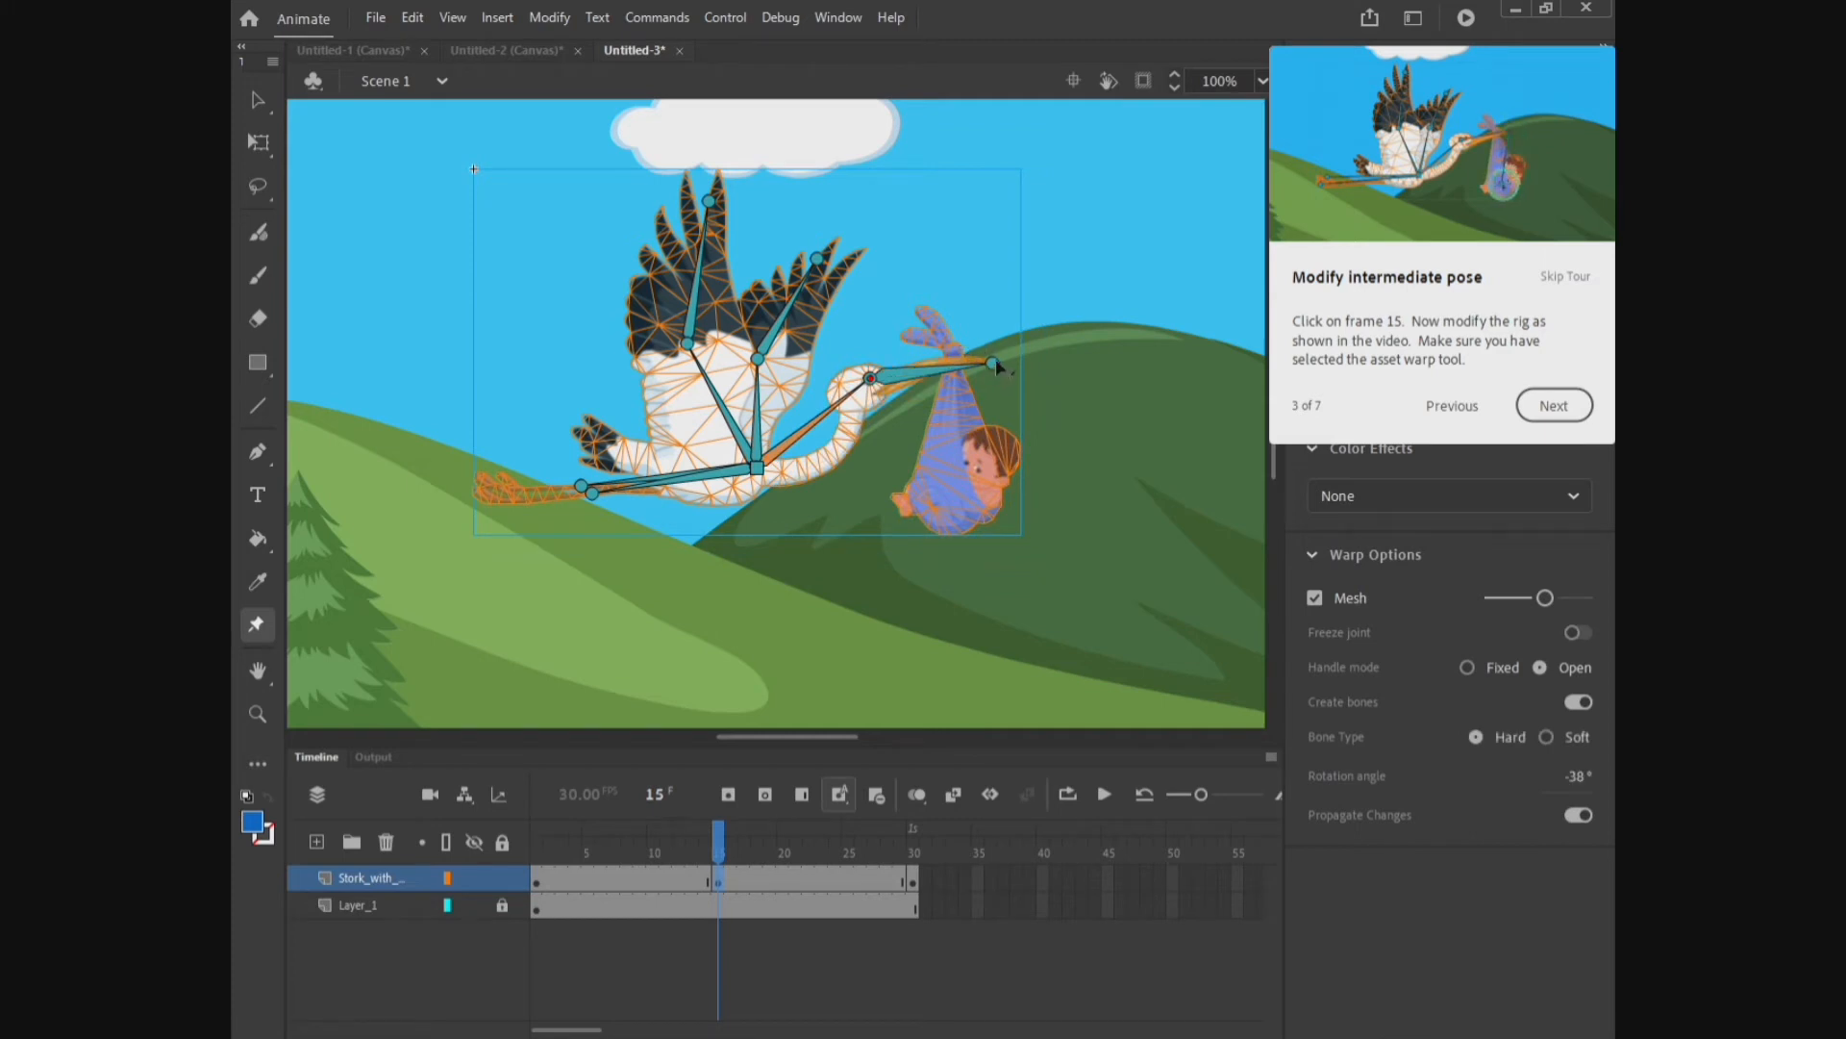
left_click_drag(995, 360, 996, 337)
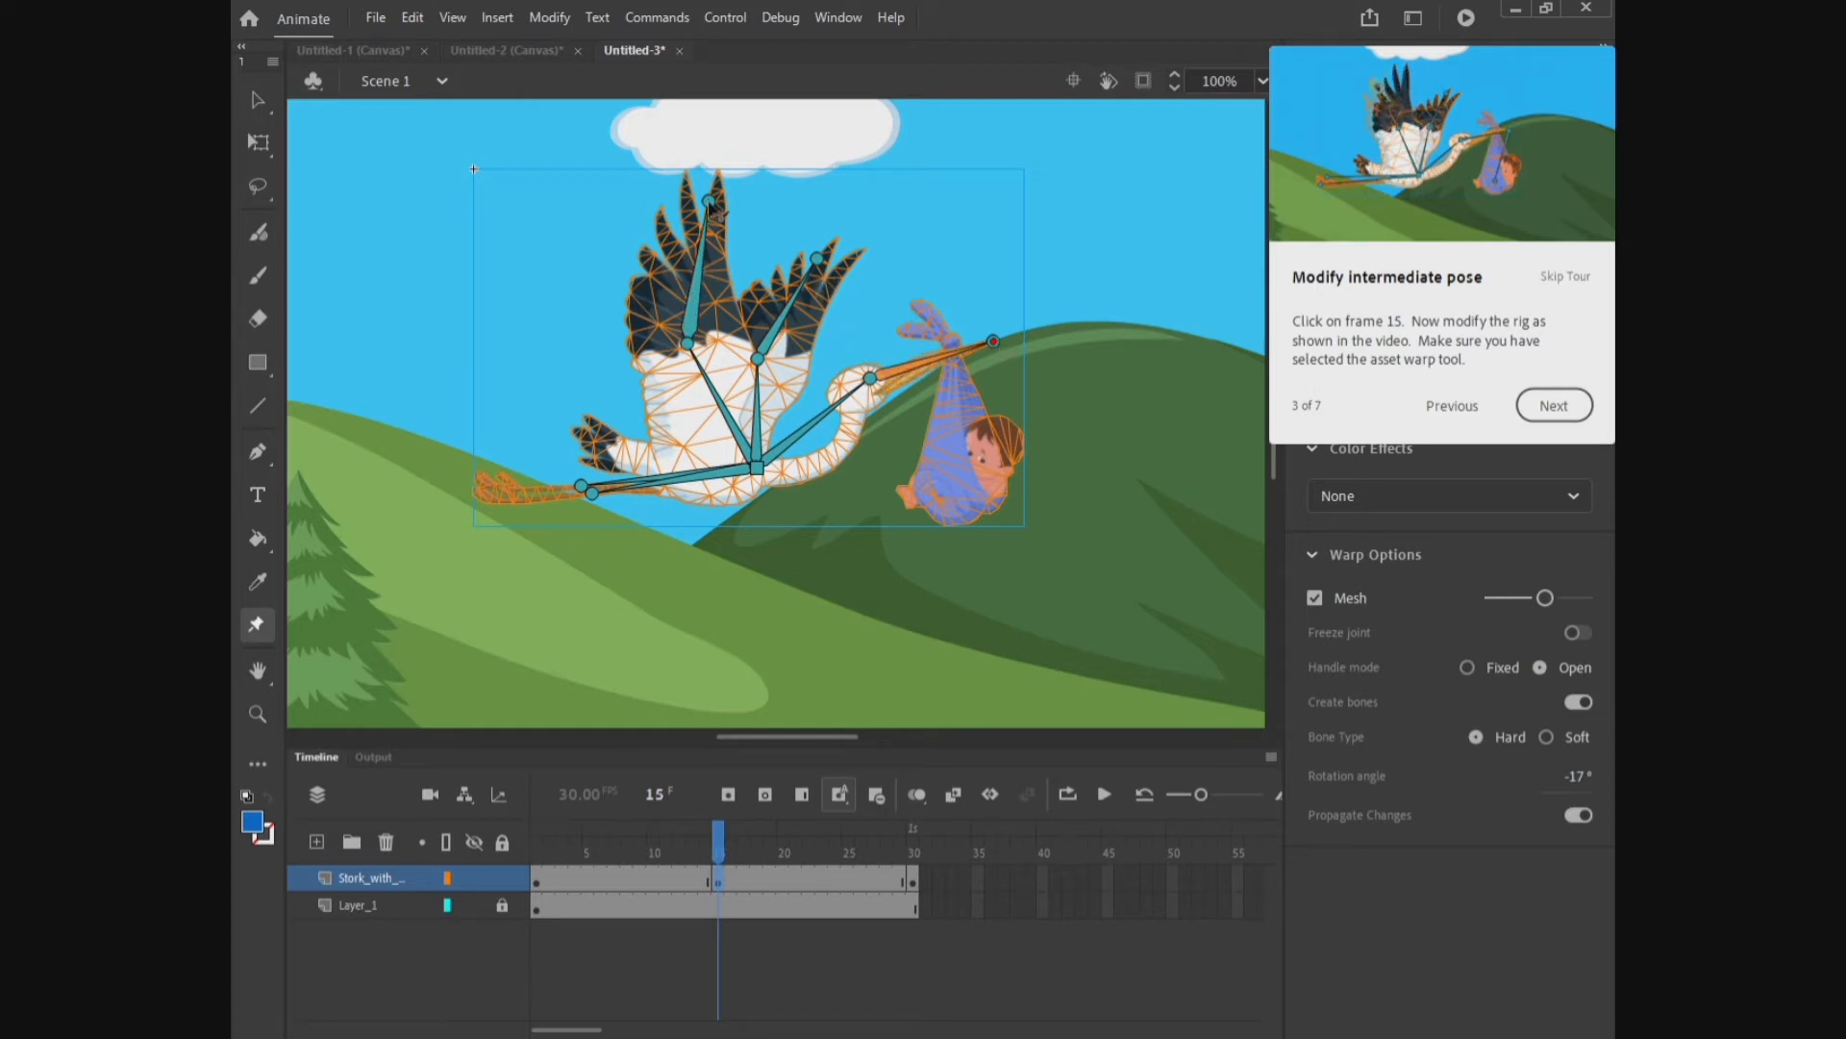
Step: Sweep both wings back into a downstroke pose and raise the legs, then continue the tour
left_click_drag(711, 204, 627, 253)
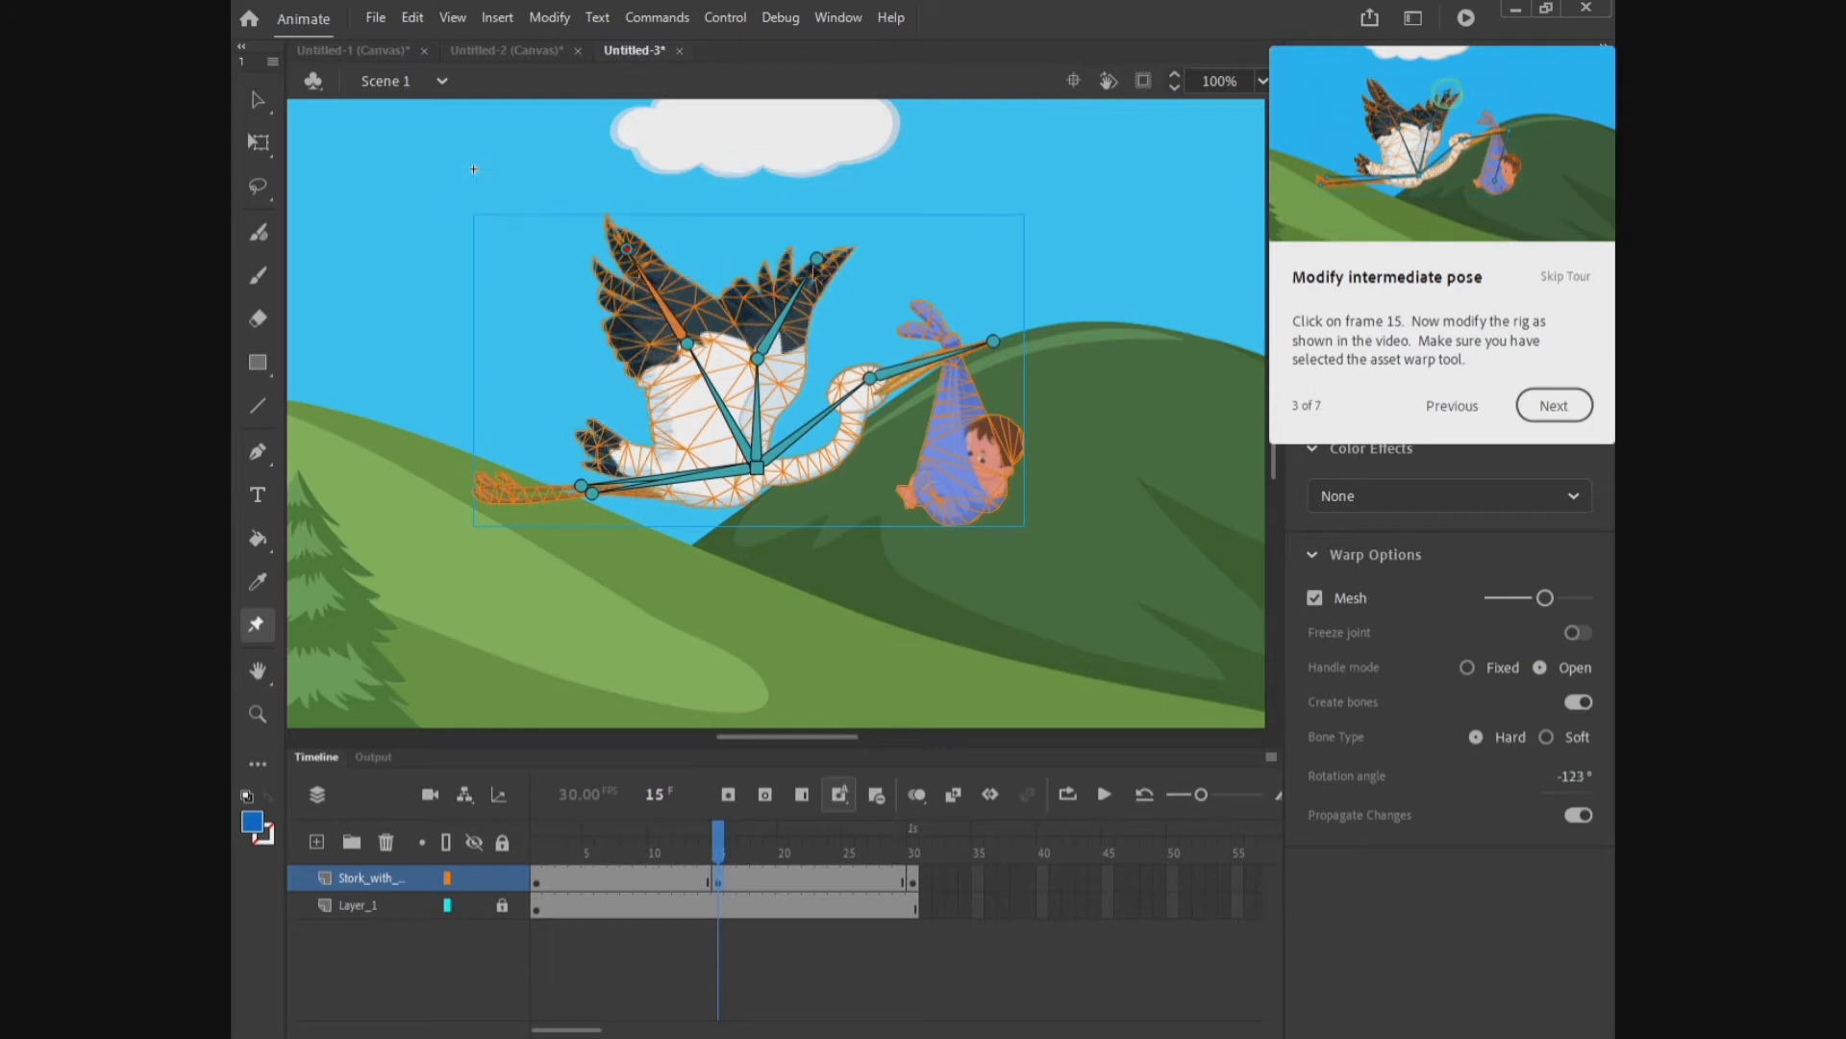
left_click_drag(815, 258, 720, 238)
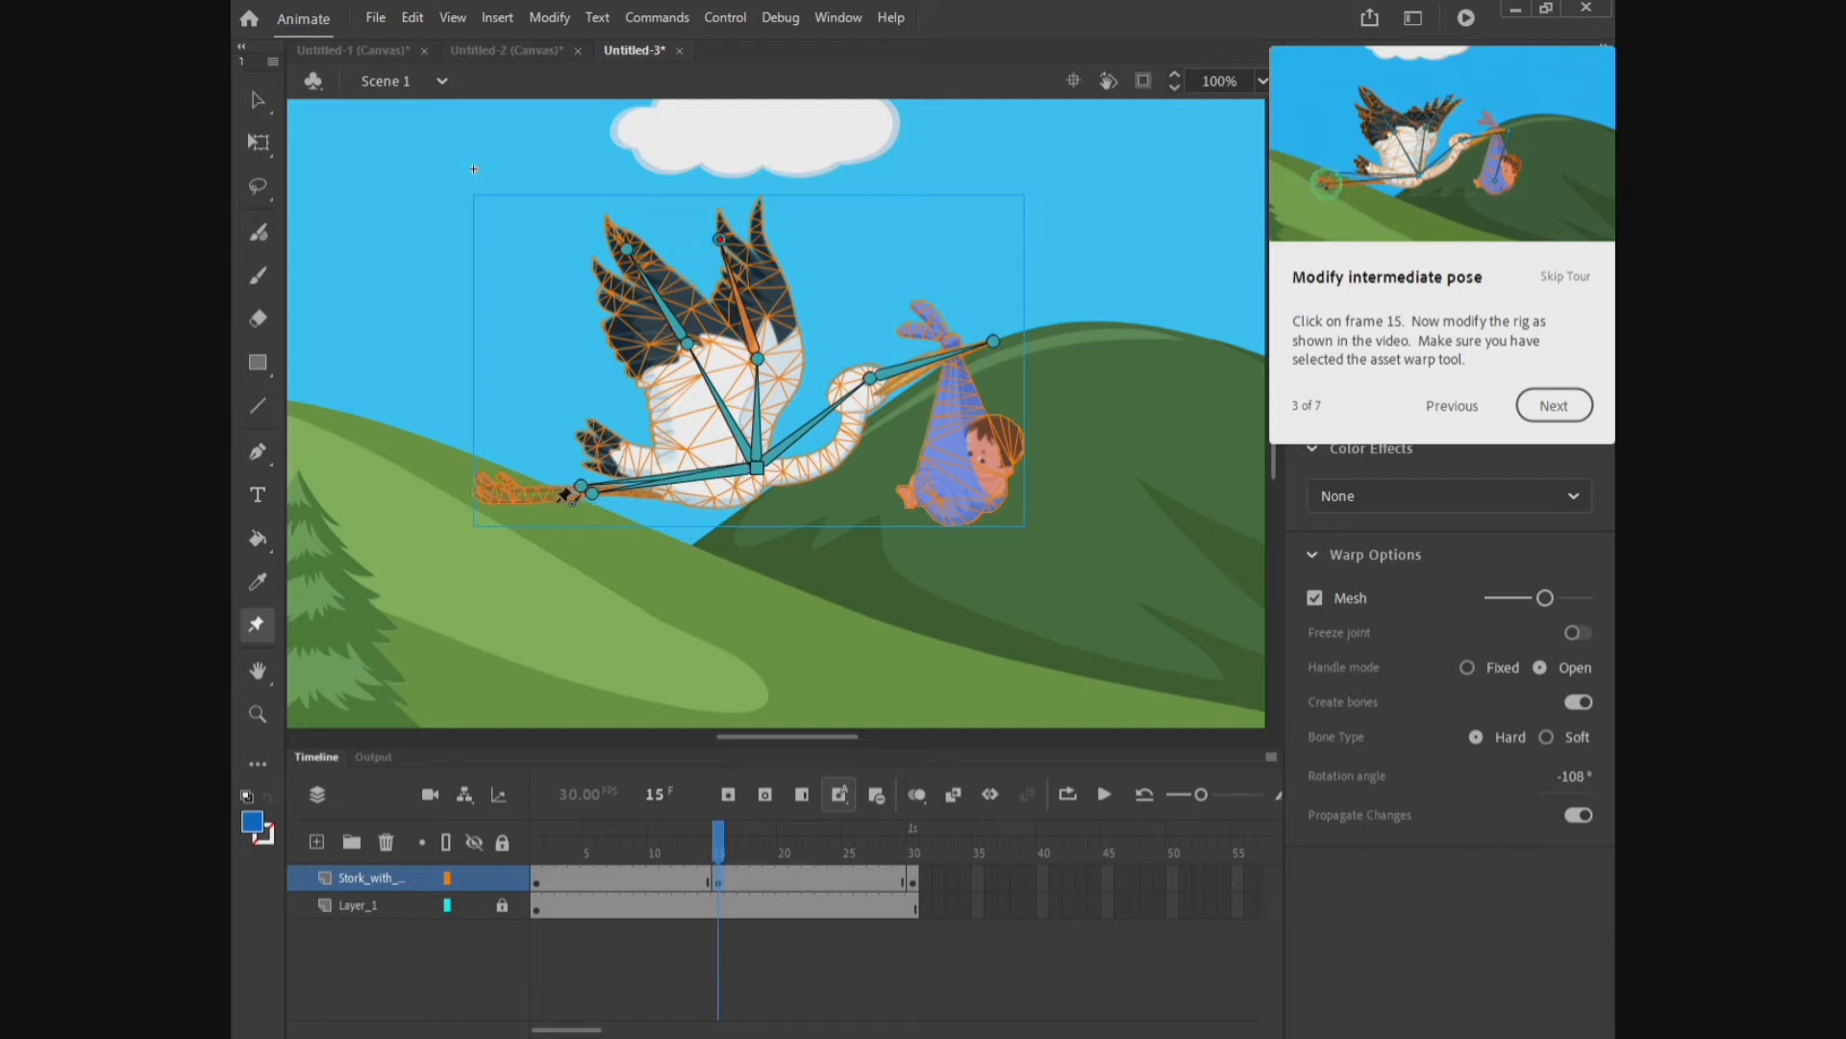
left_click_drag(581, 486, 577, 448)
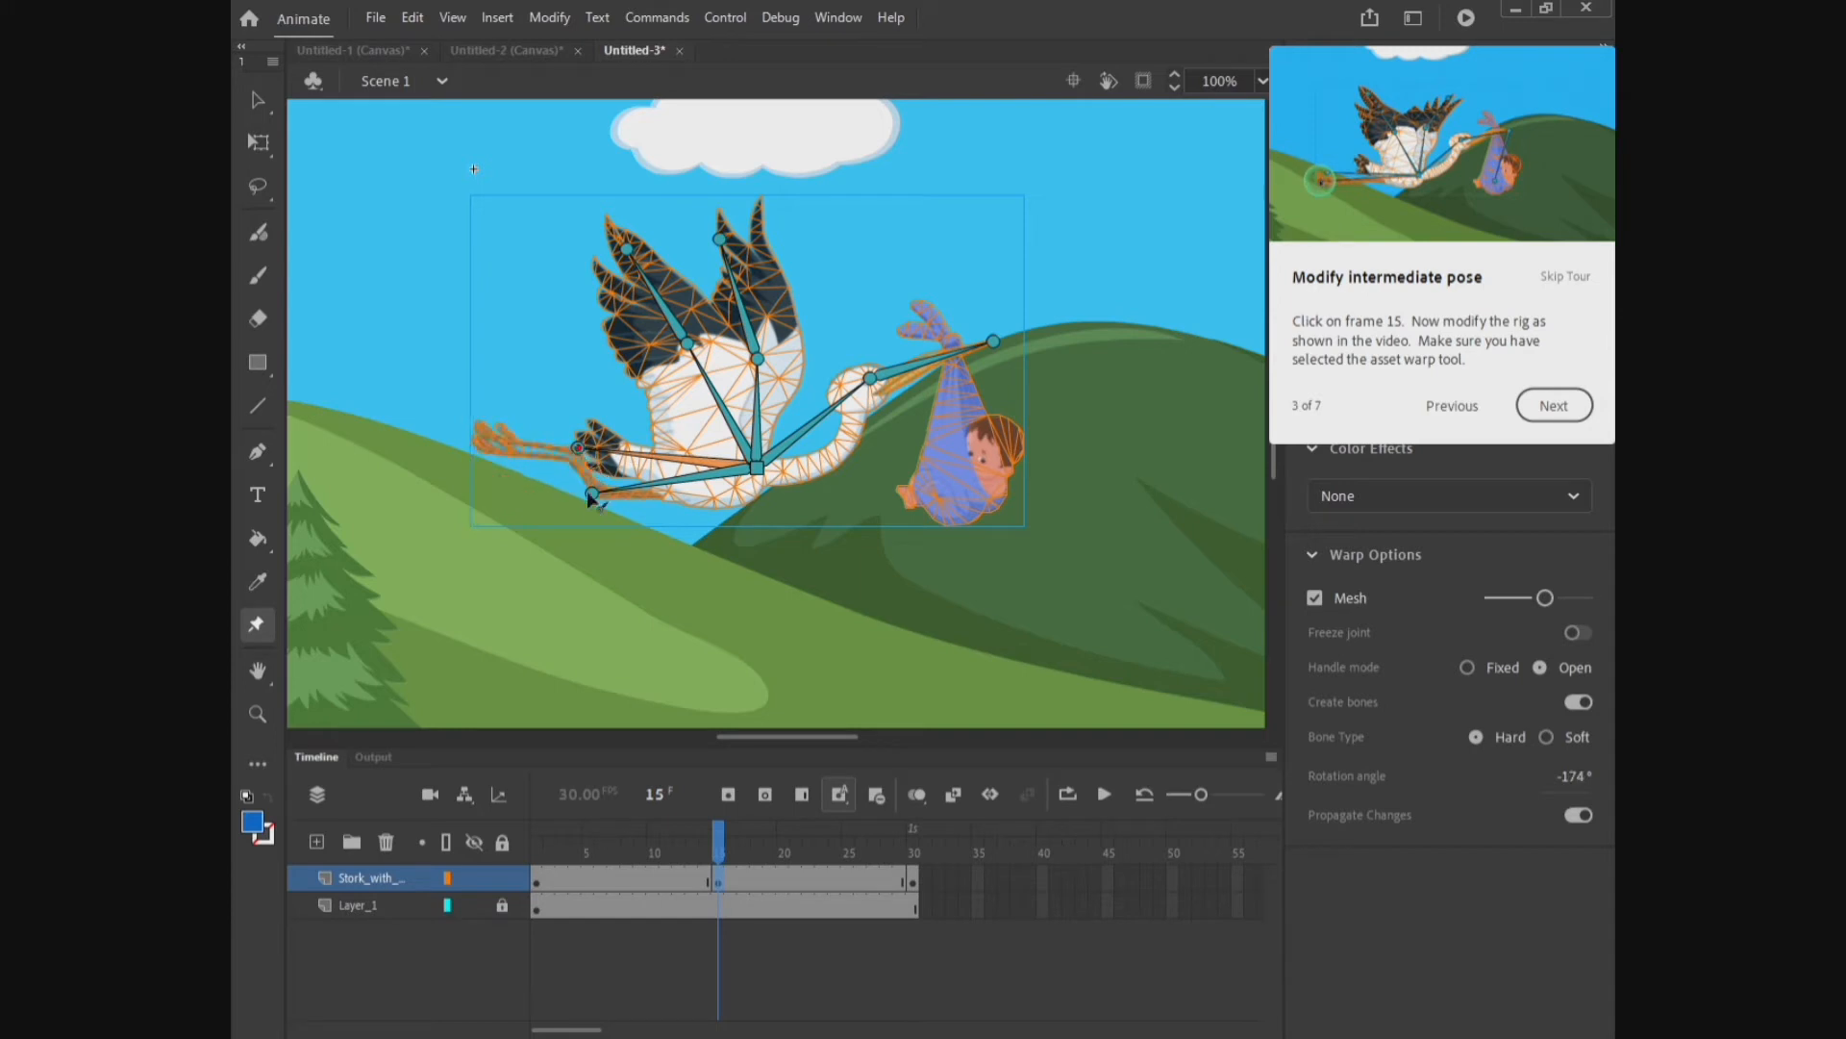
left_click_drag(593, 495, 604, 467)
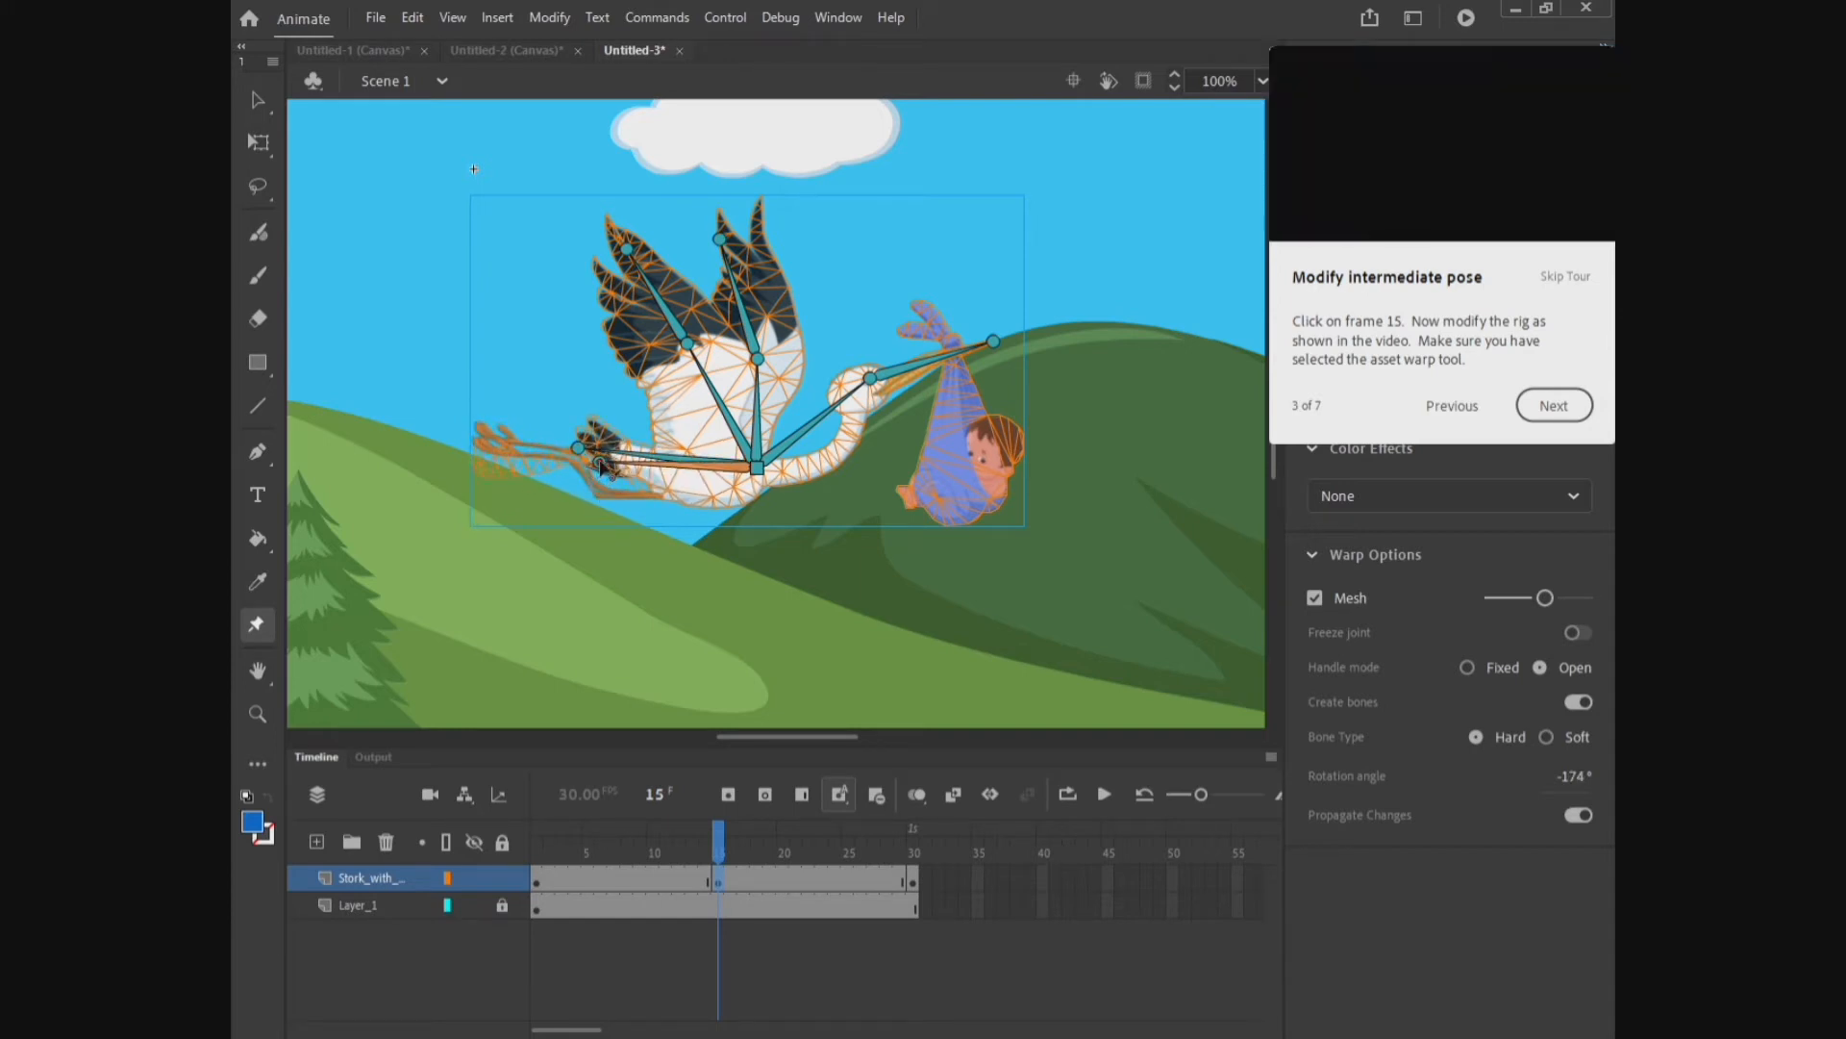
left_click(1556, 404)
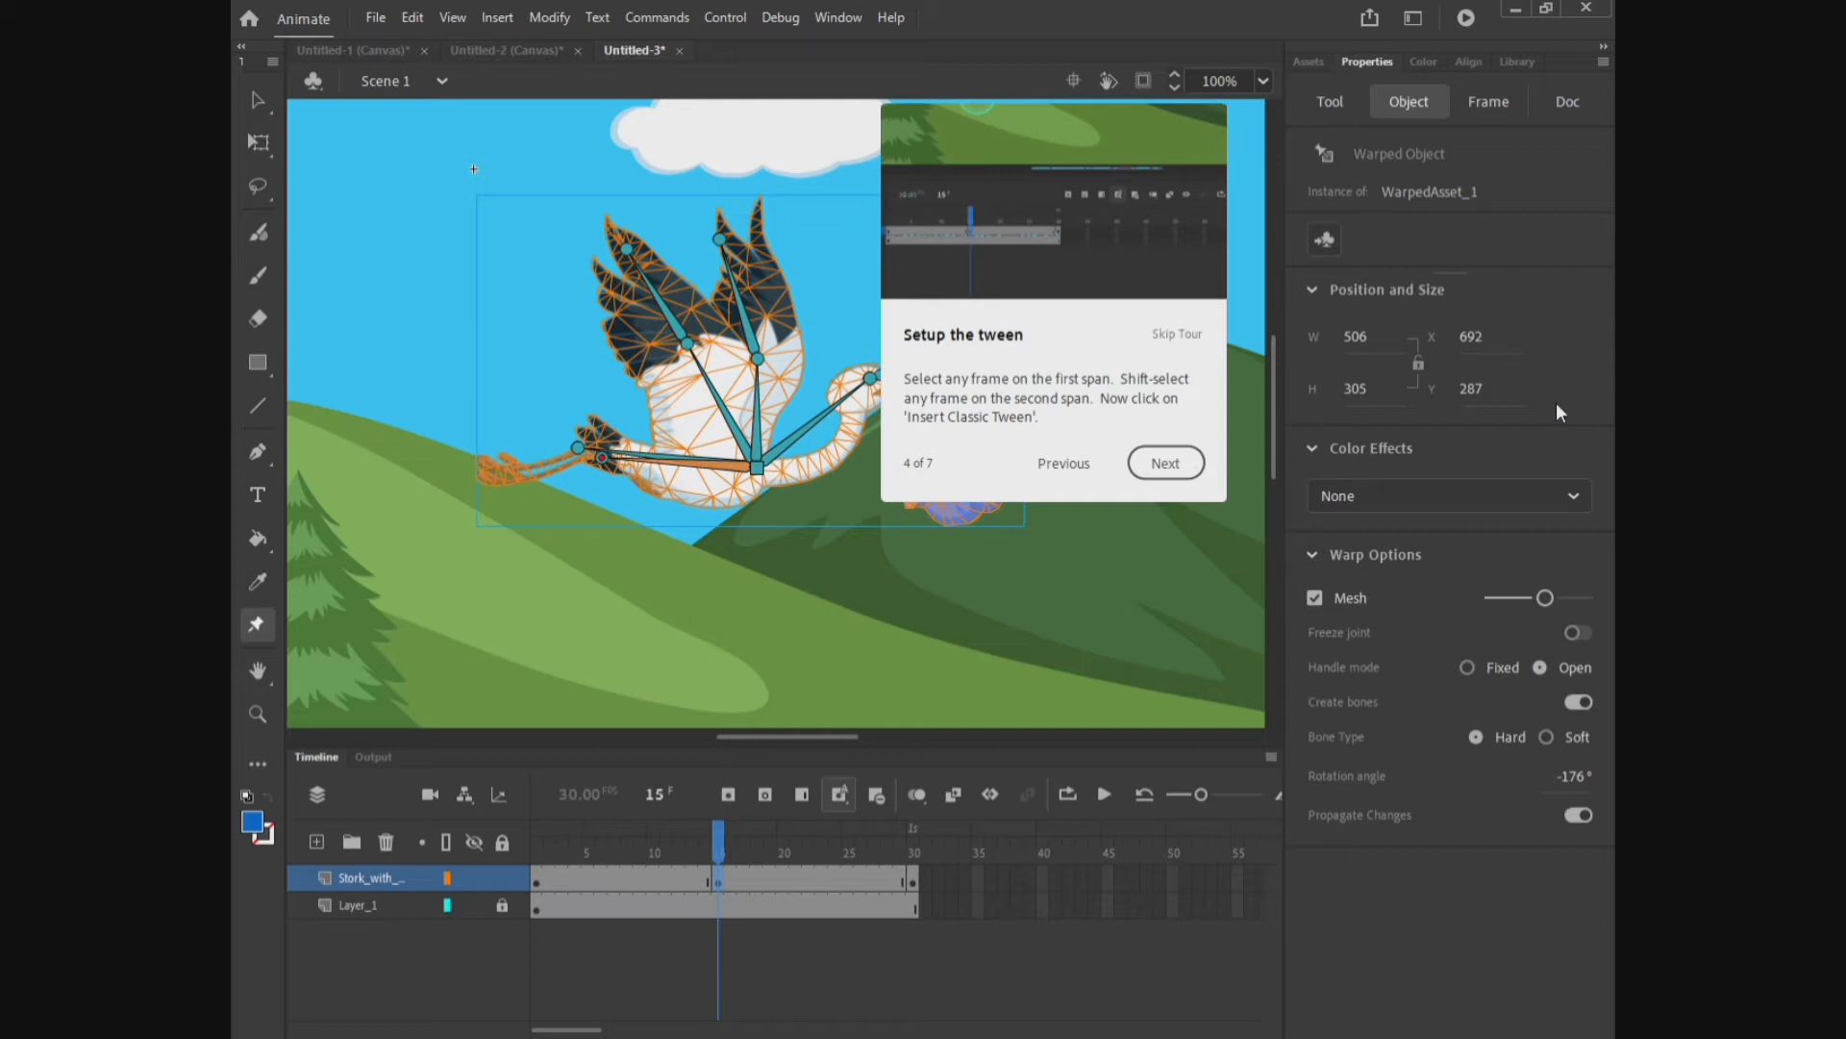
Step: Select frames on both spans of the stork layer and insert a classic tween, then continue the tour
left_click(614, 850)
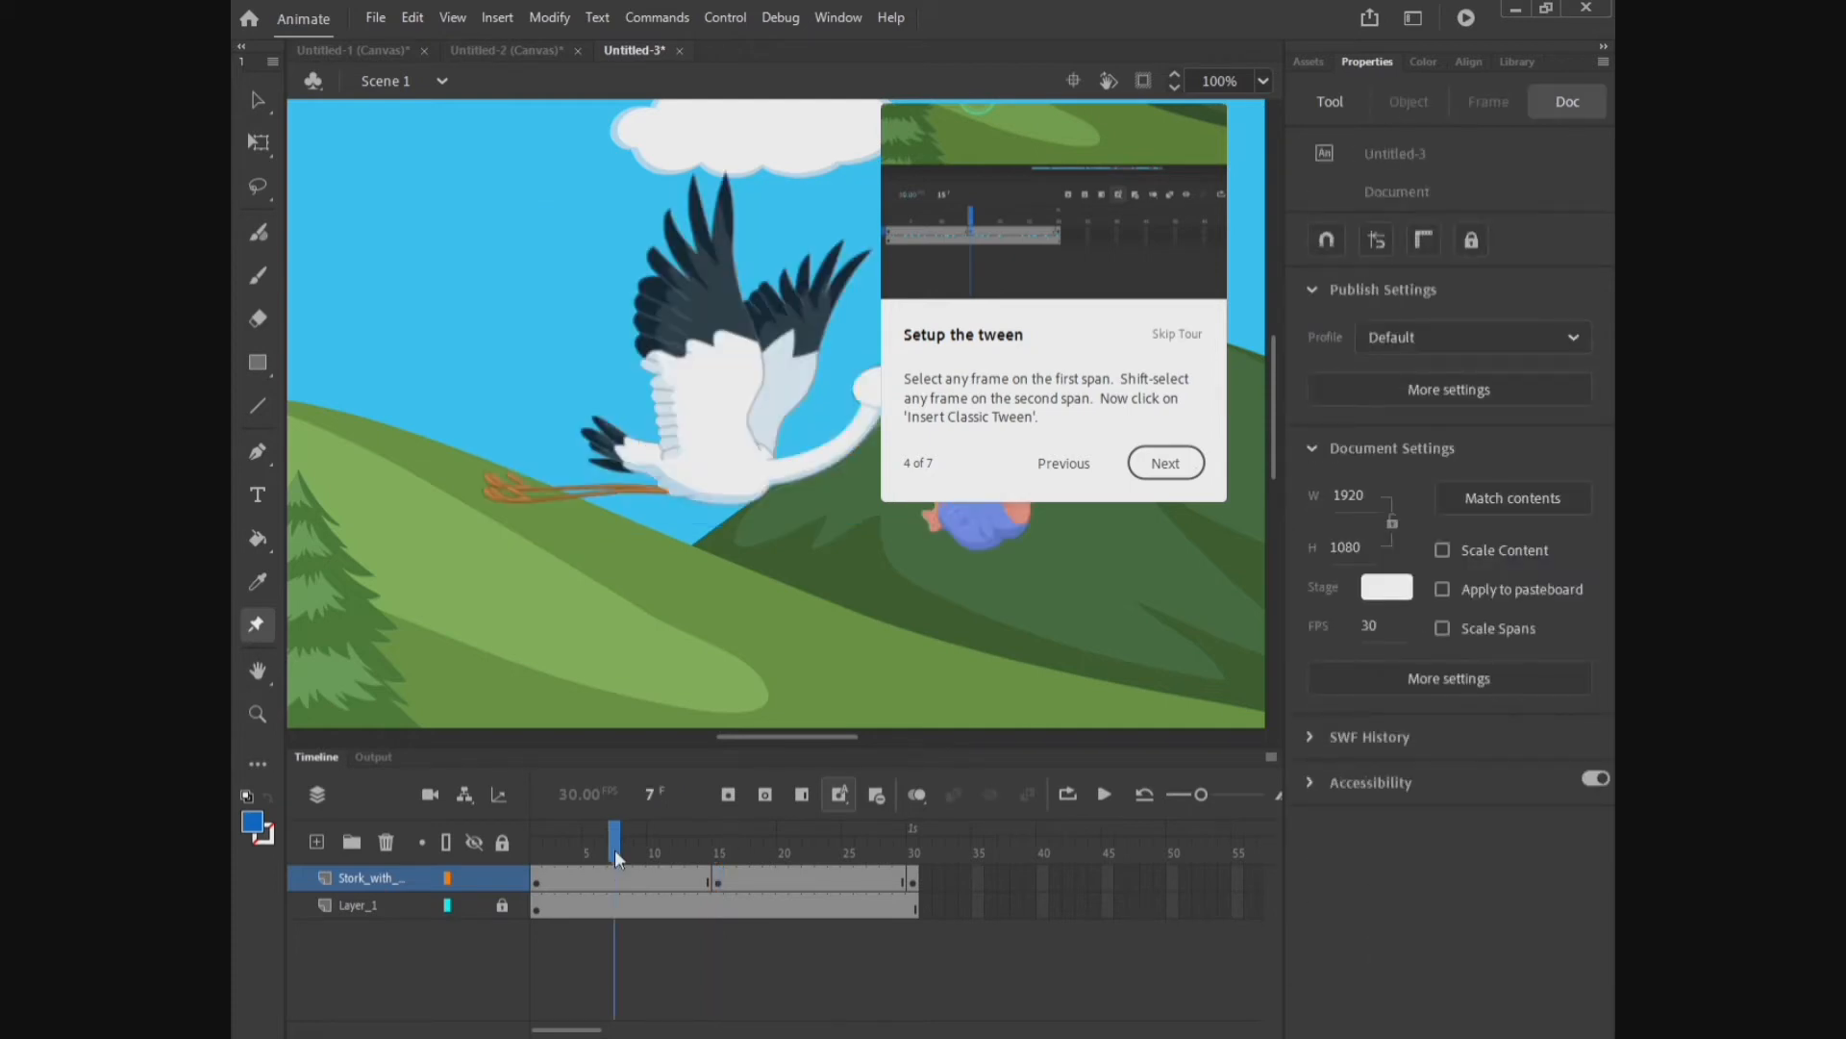
left_click(810, 851)
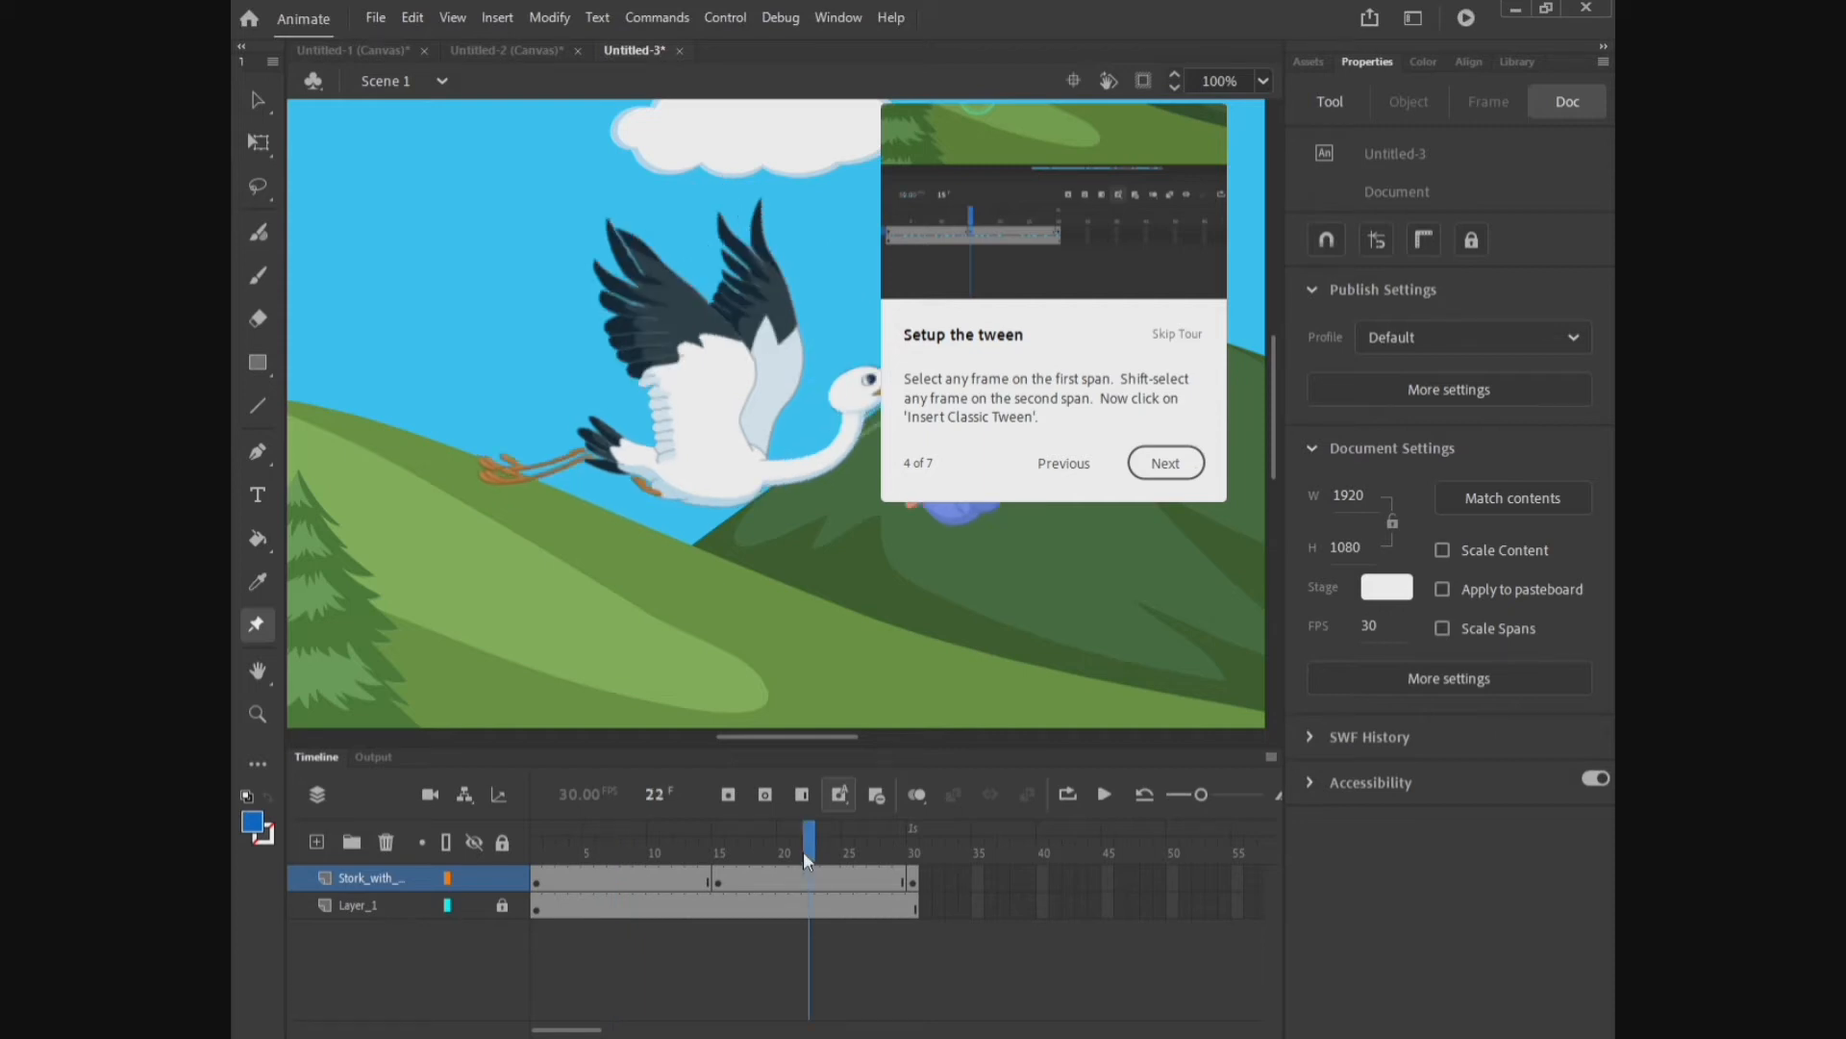
left_click(603, 875)
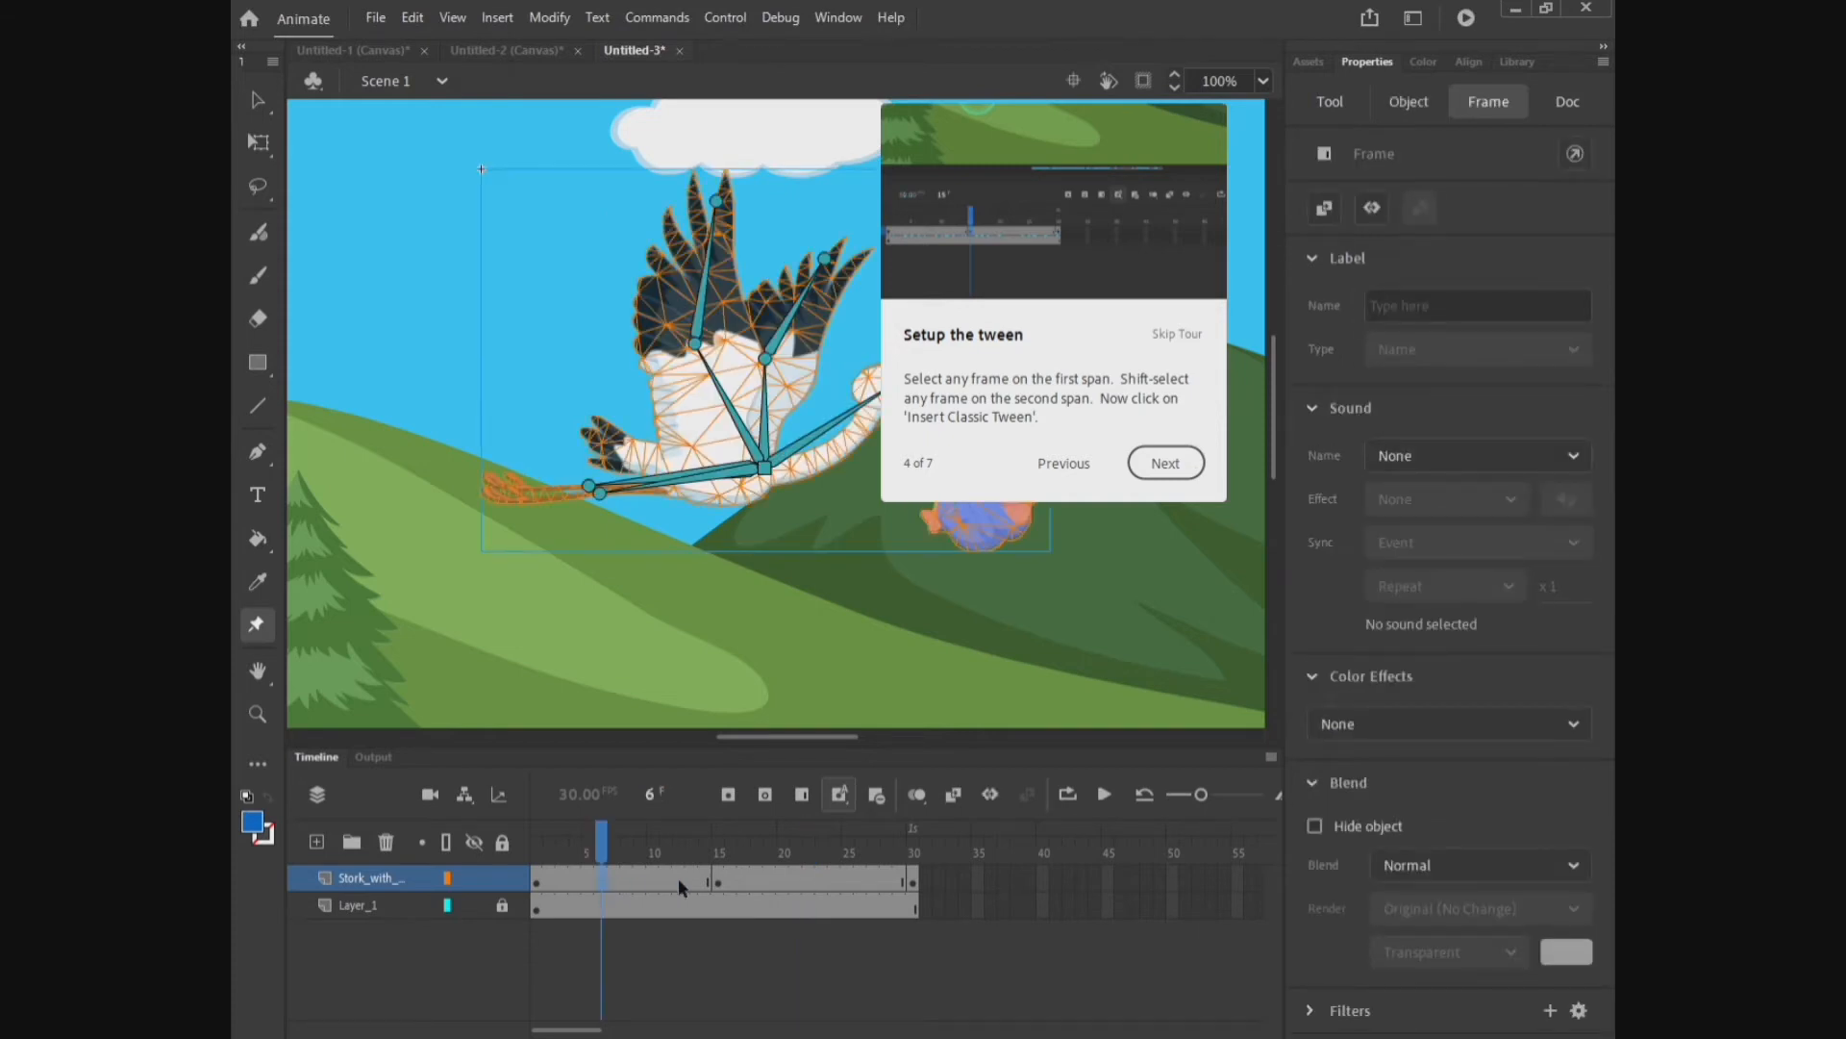
left_click(807, 877, "shift")
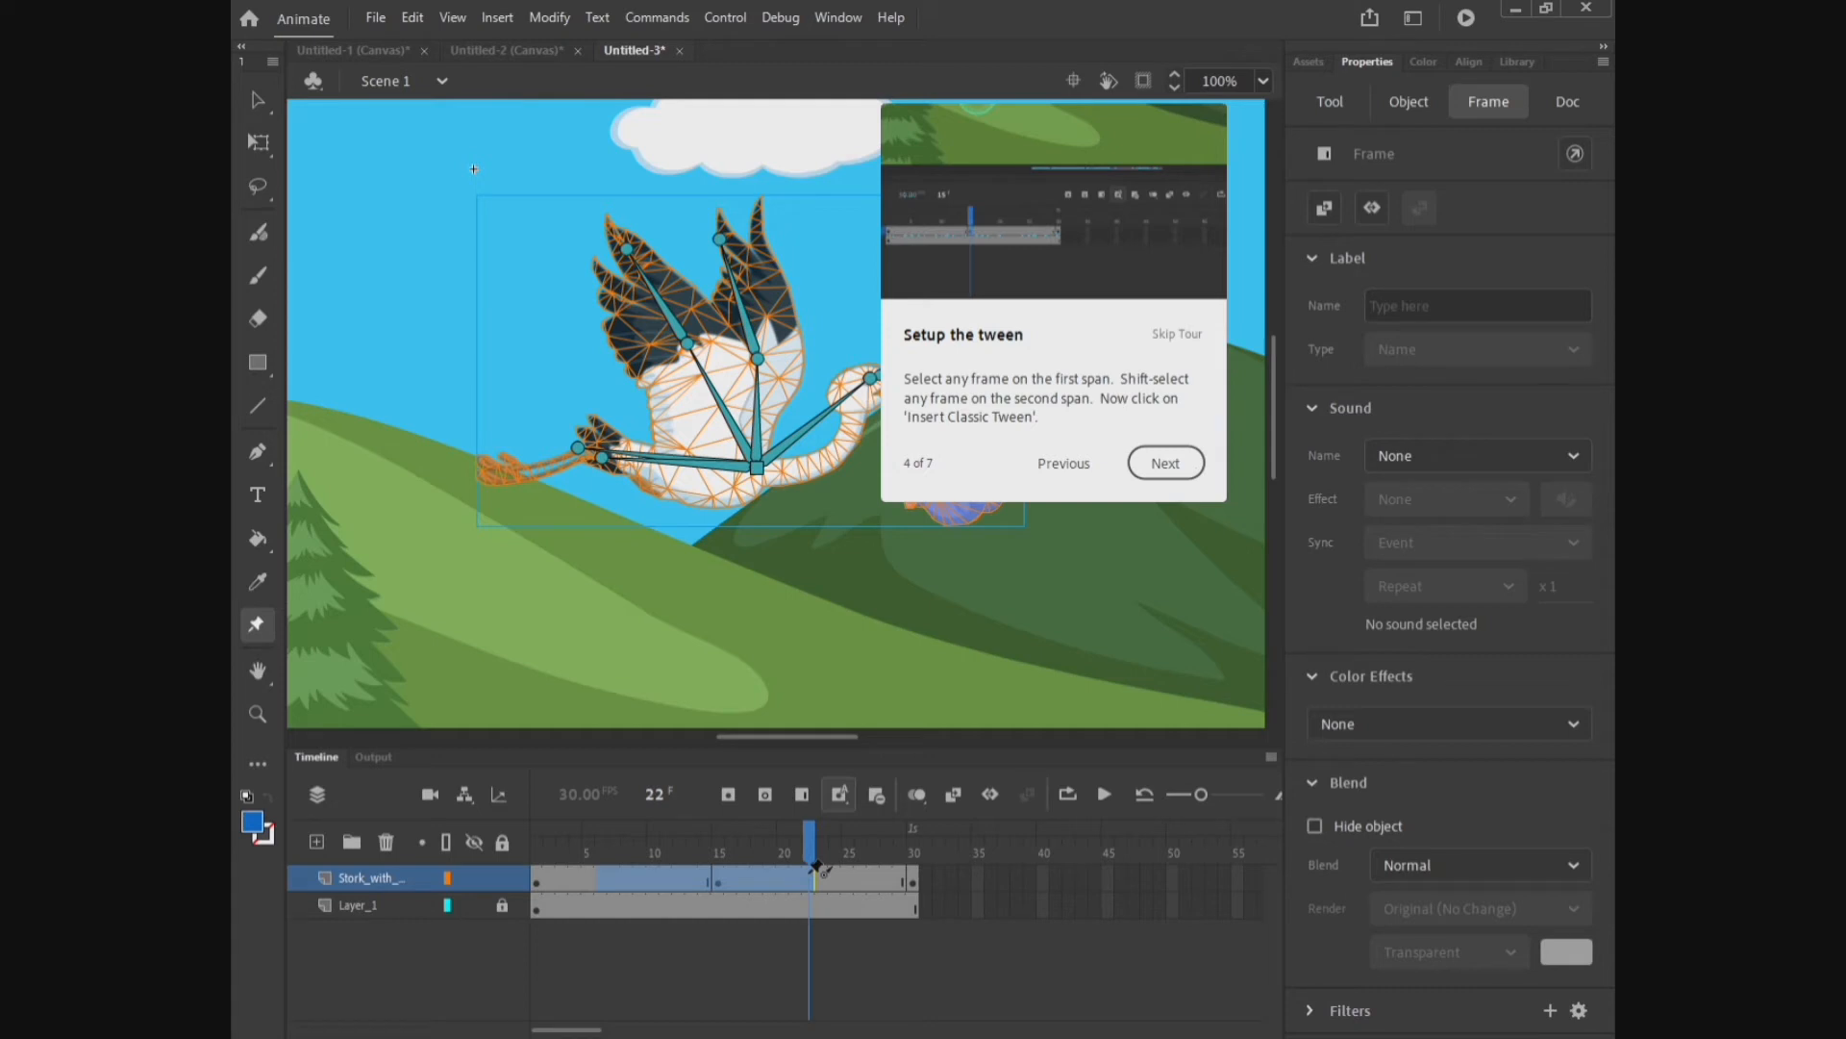
left_click(955, 803)
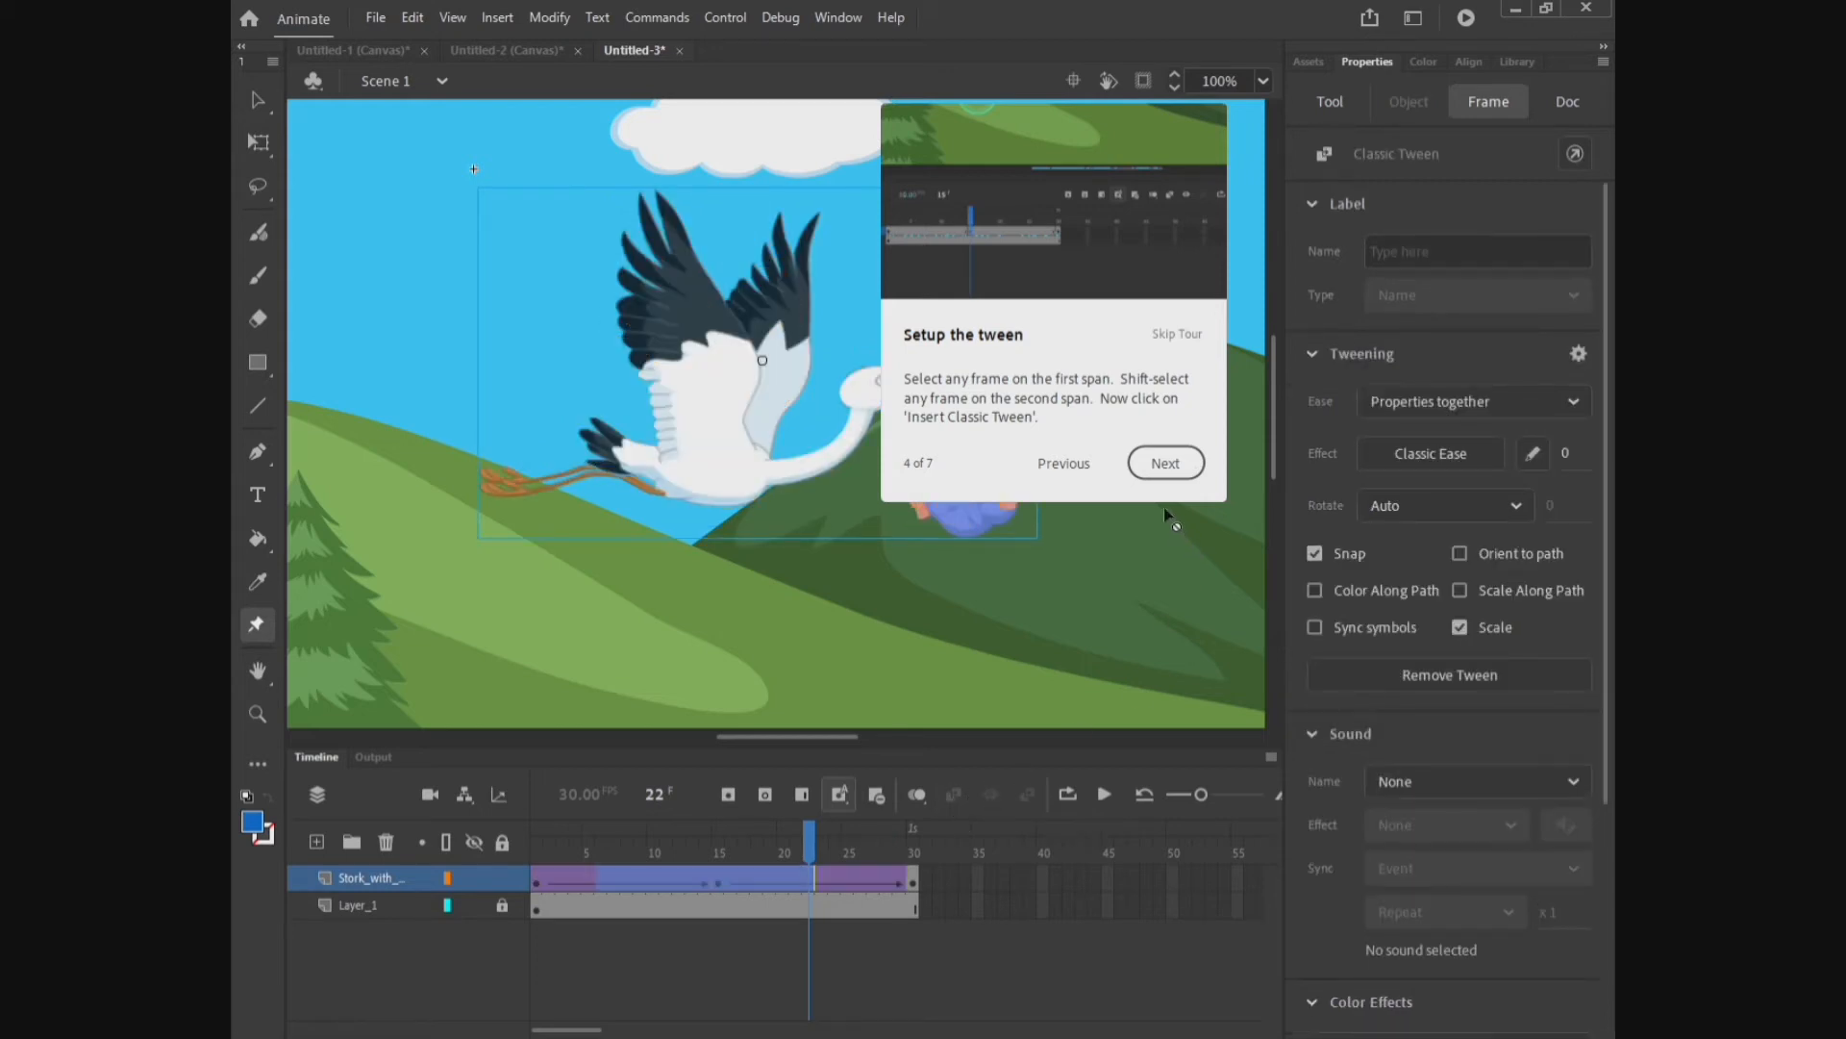
left_click(1163, 463)
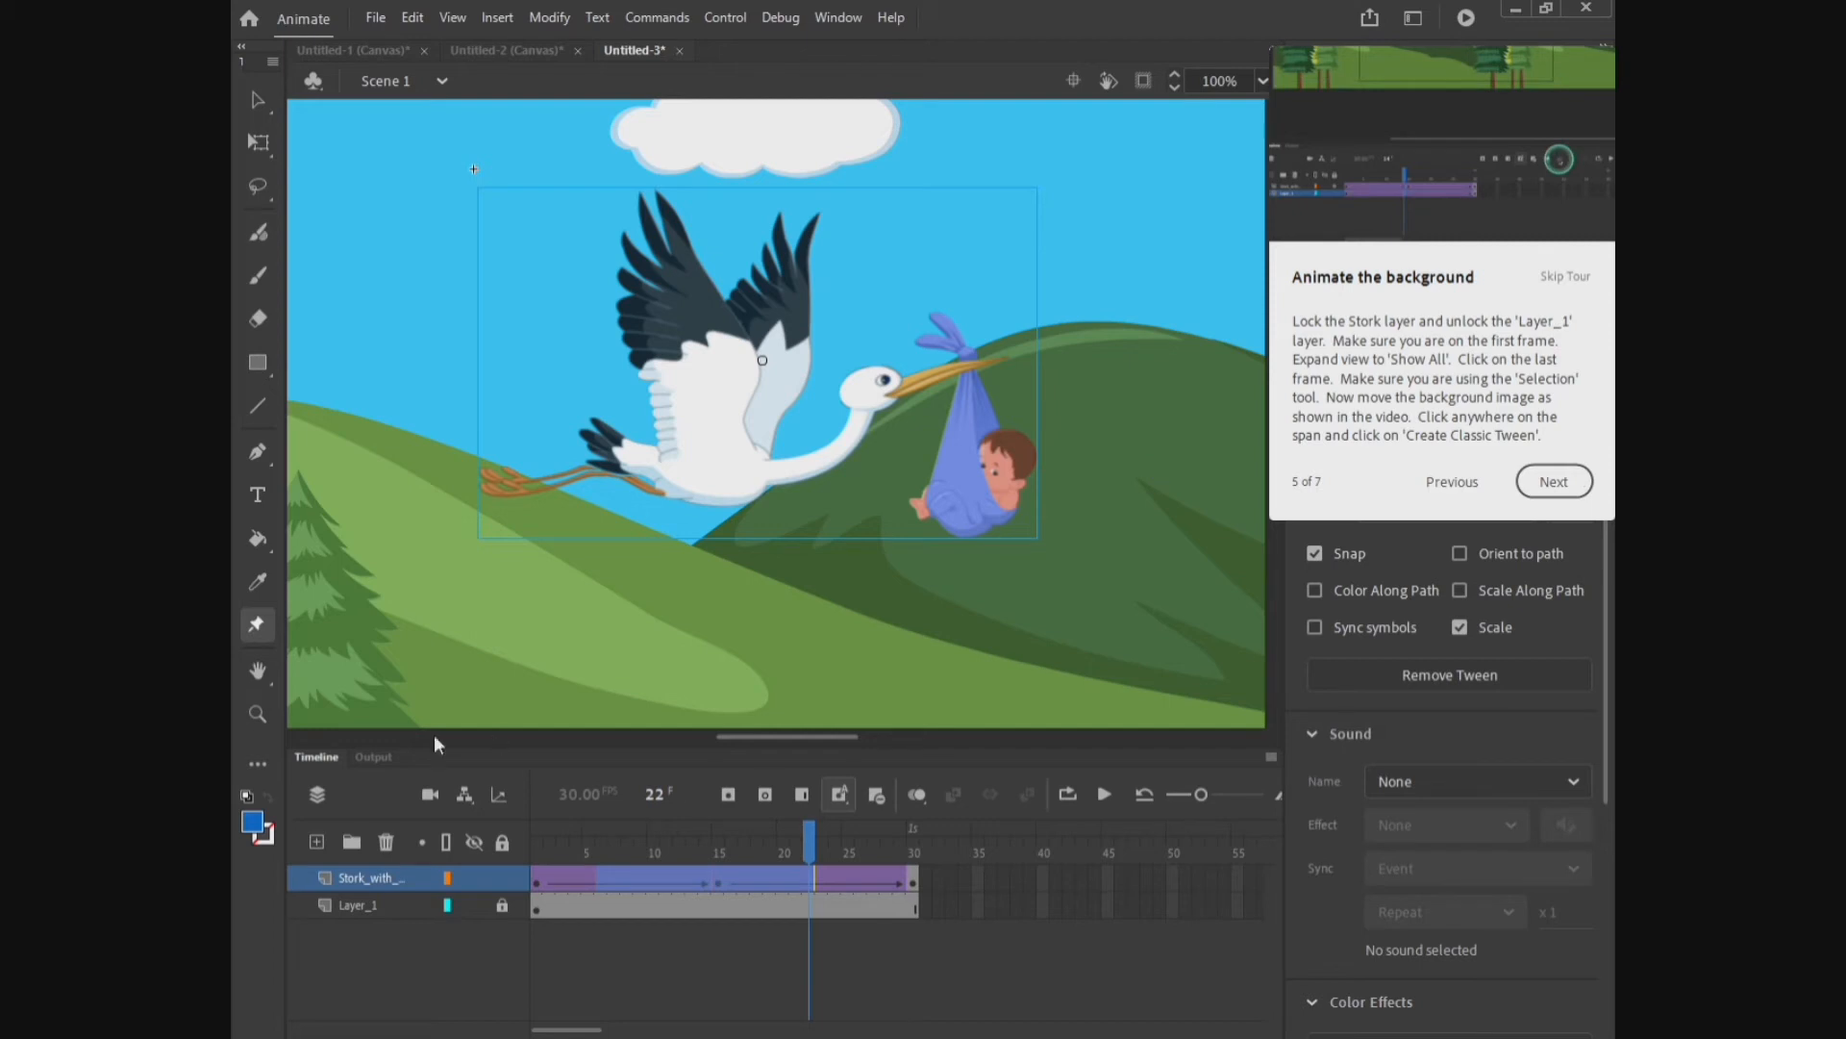
Step: Lock the stork layer, unlock Layer_1, and select the first frame of Layer_1
left_click(501, 878)
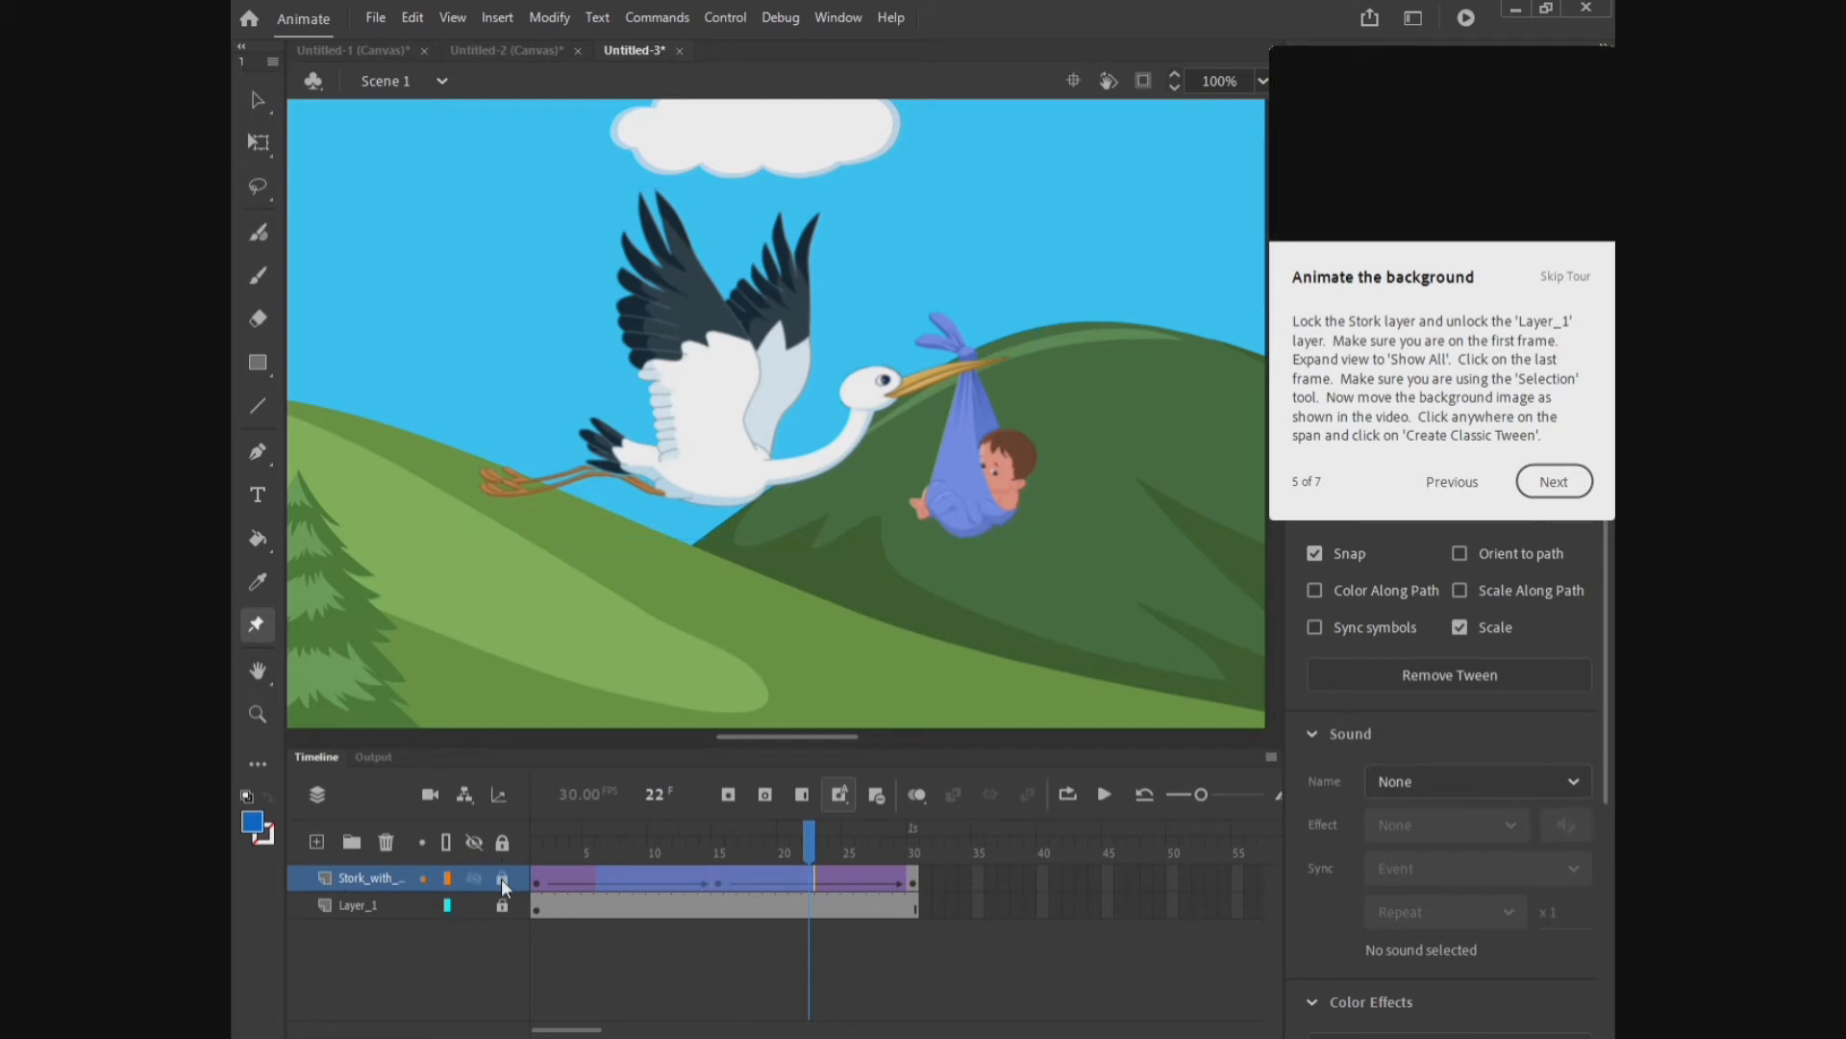
left_click(501, 904)
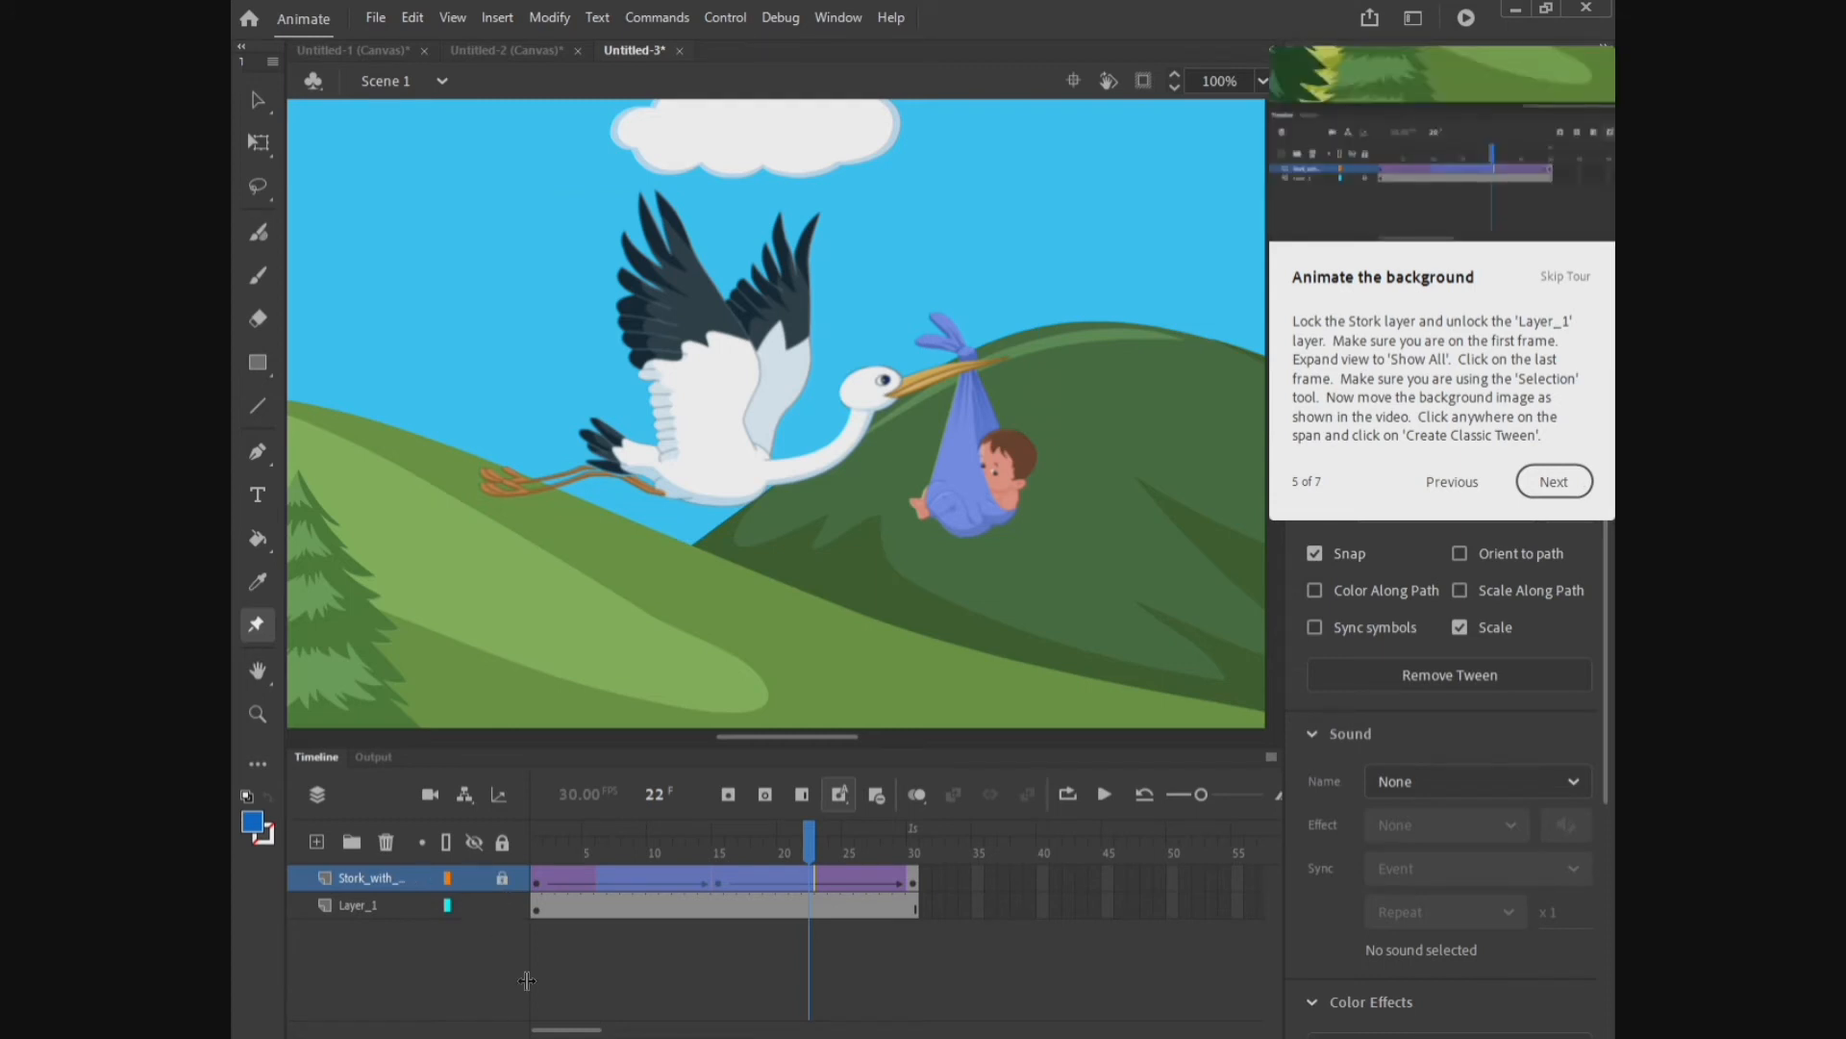
left_click(539, 877)
left_click(539, 909)
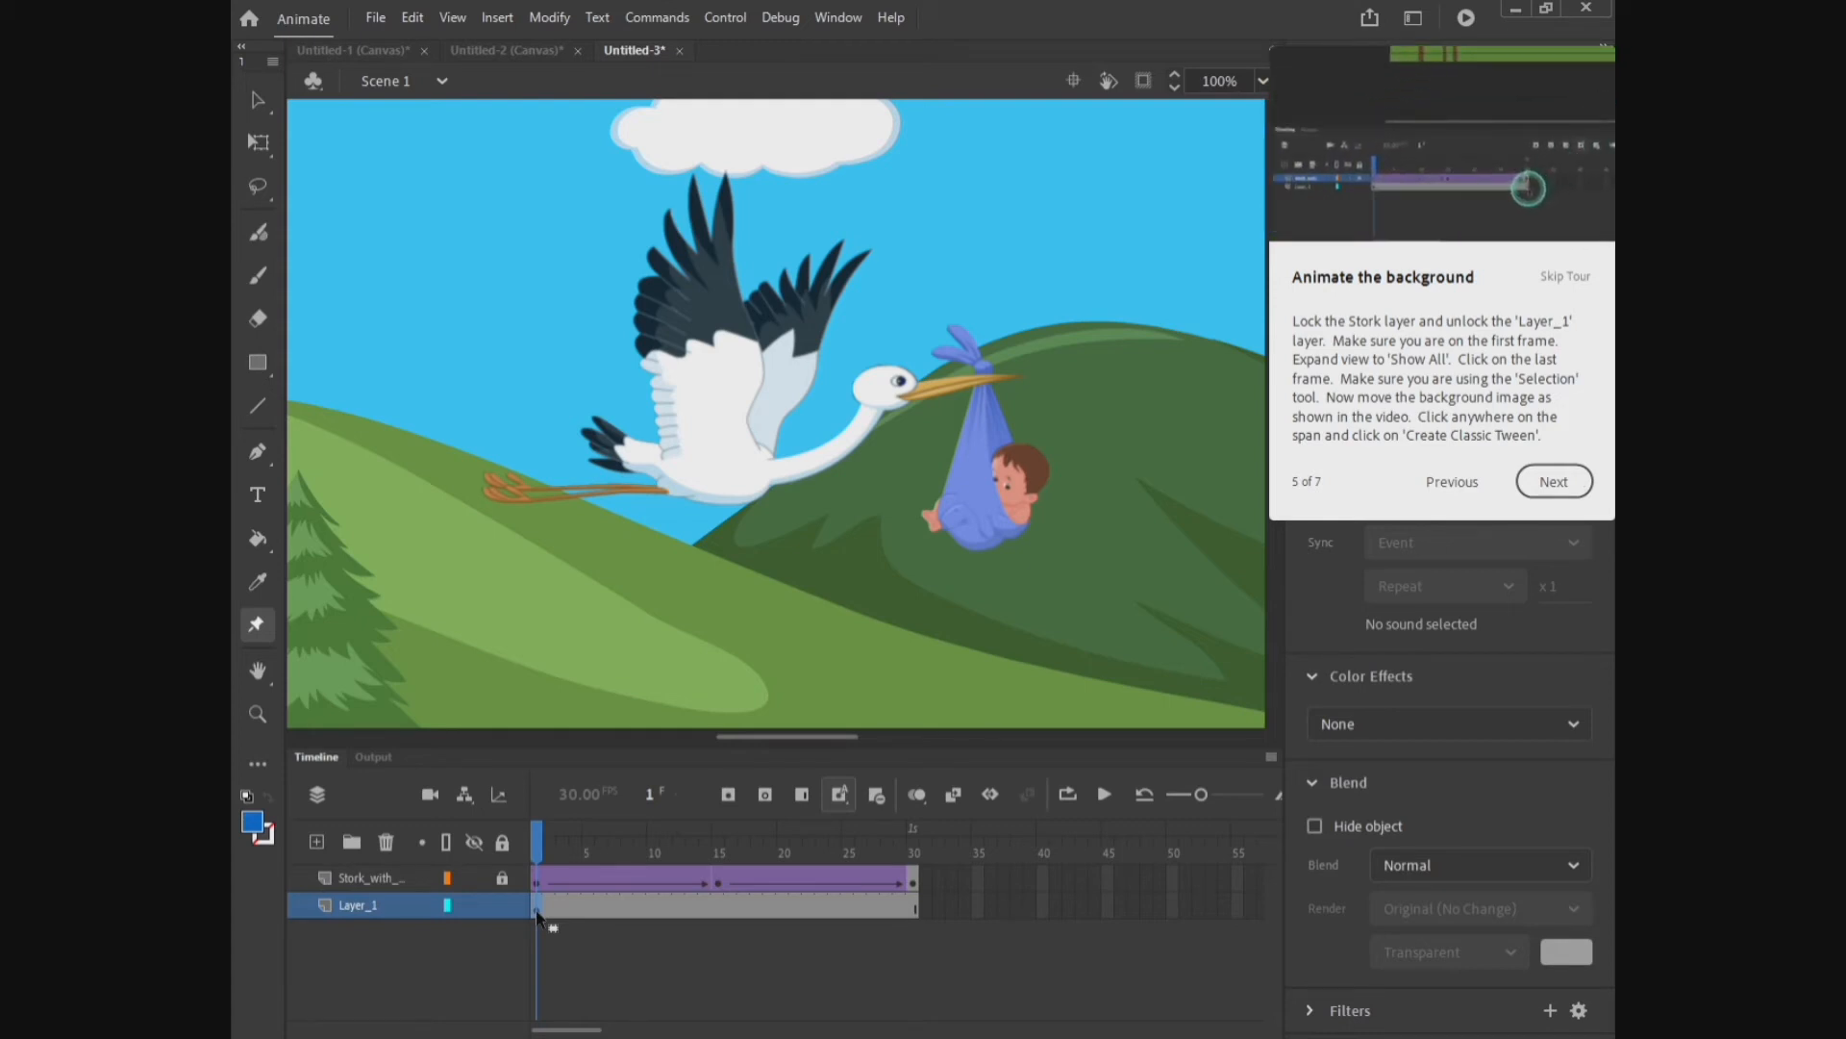
Step: Show the whole stage, and at frame 30 of Layer_1 move the background image left with the Selection tool
left_click(1261, 84)
left_click(1275, 178)
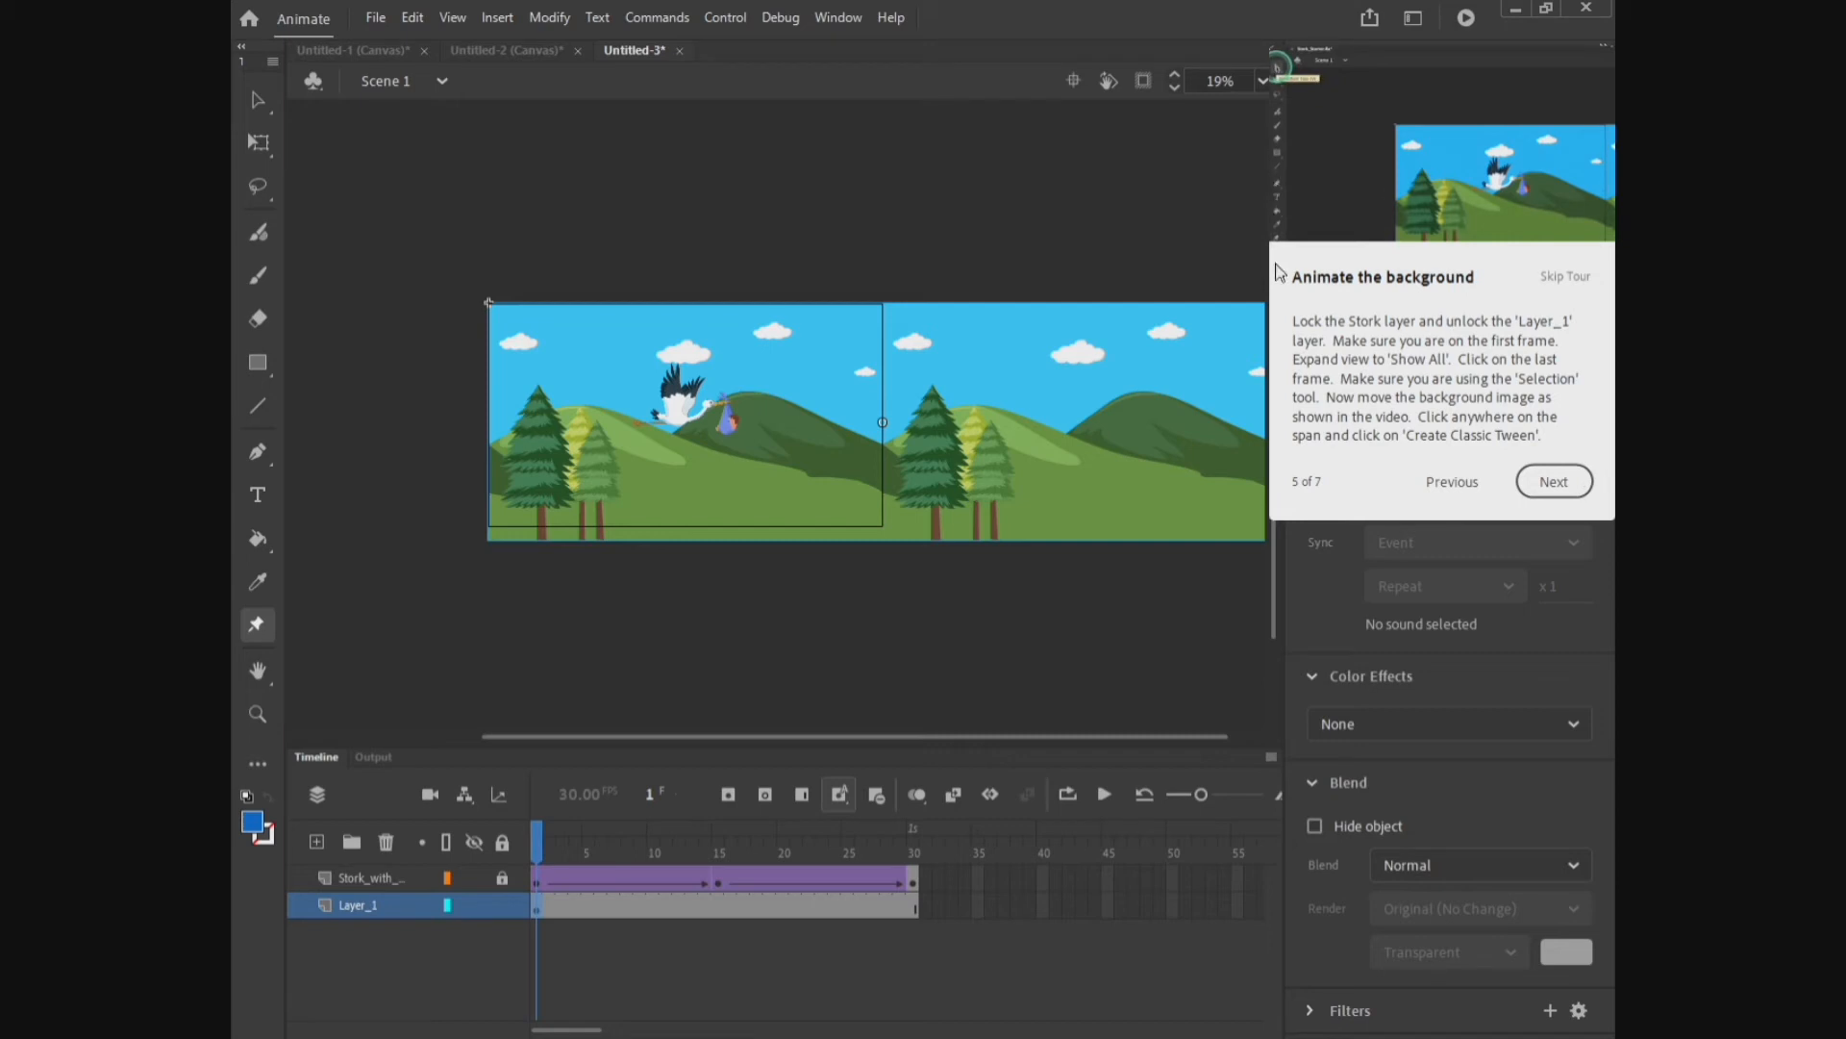
left_click(261, 108)
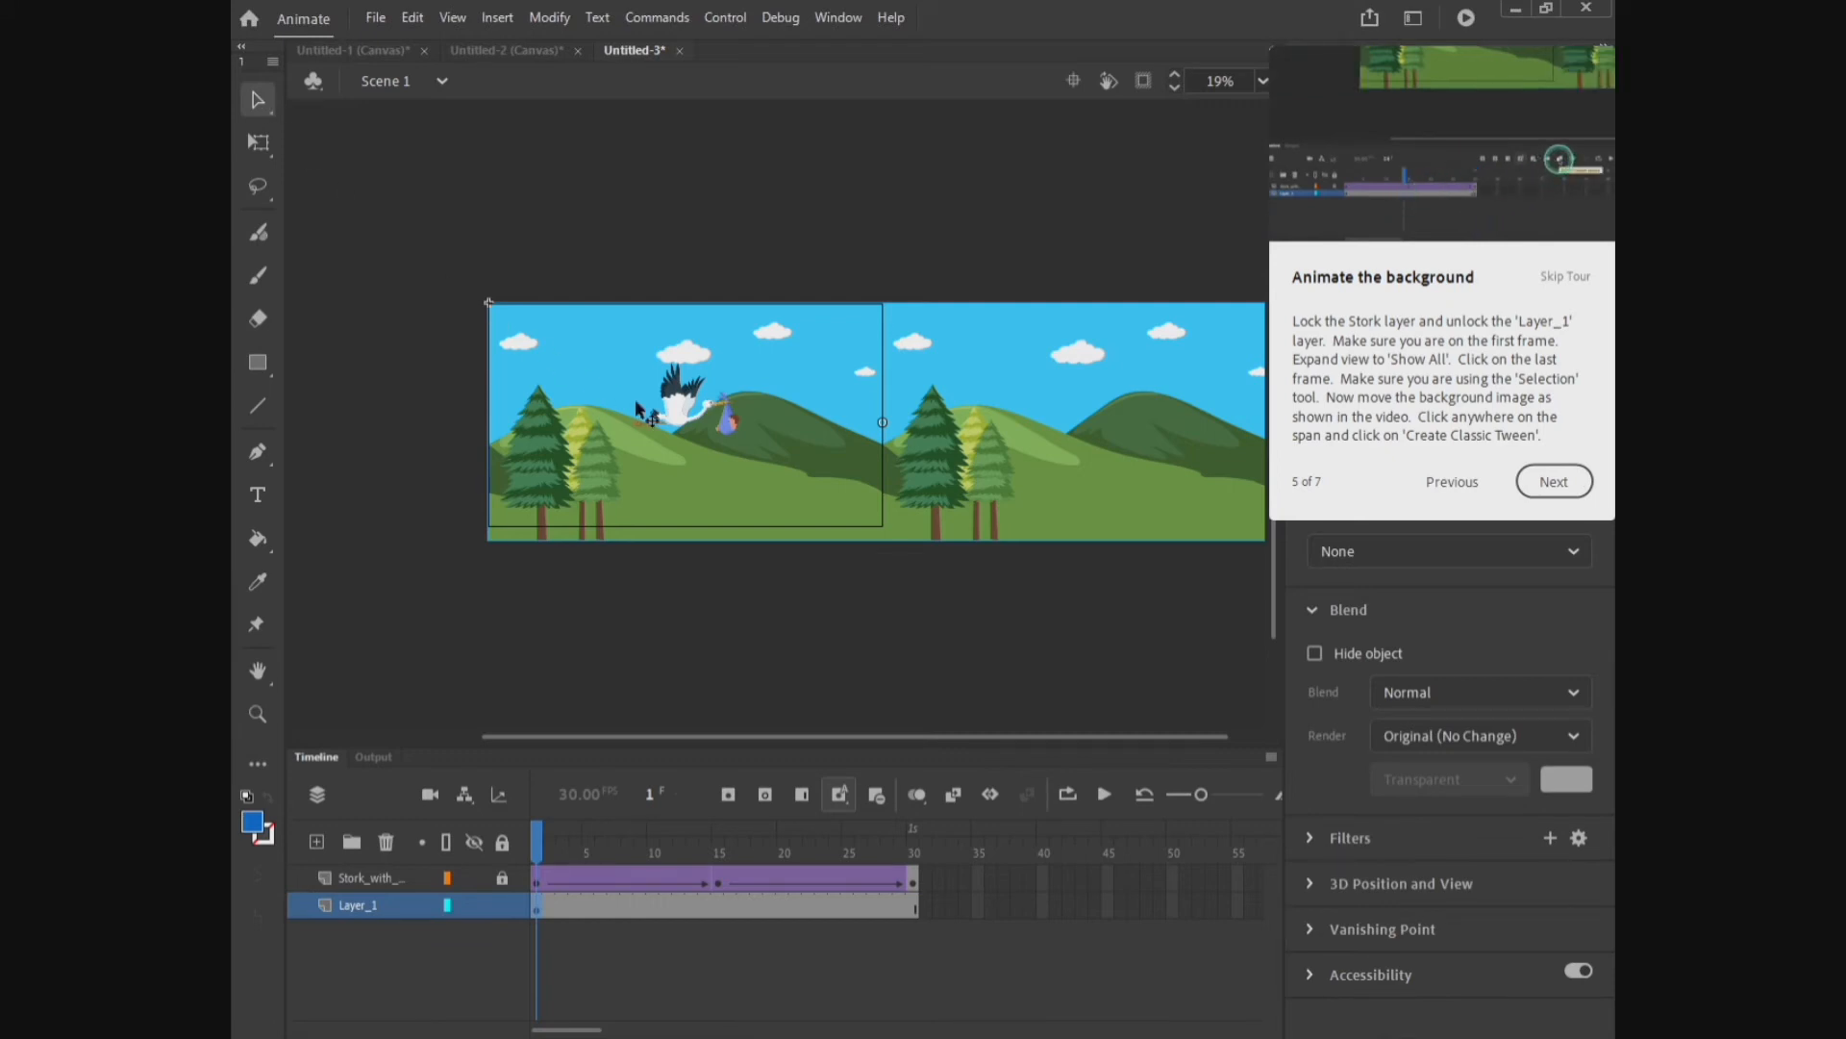
left_click(914, 883)
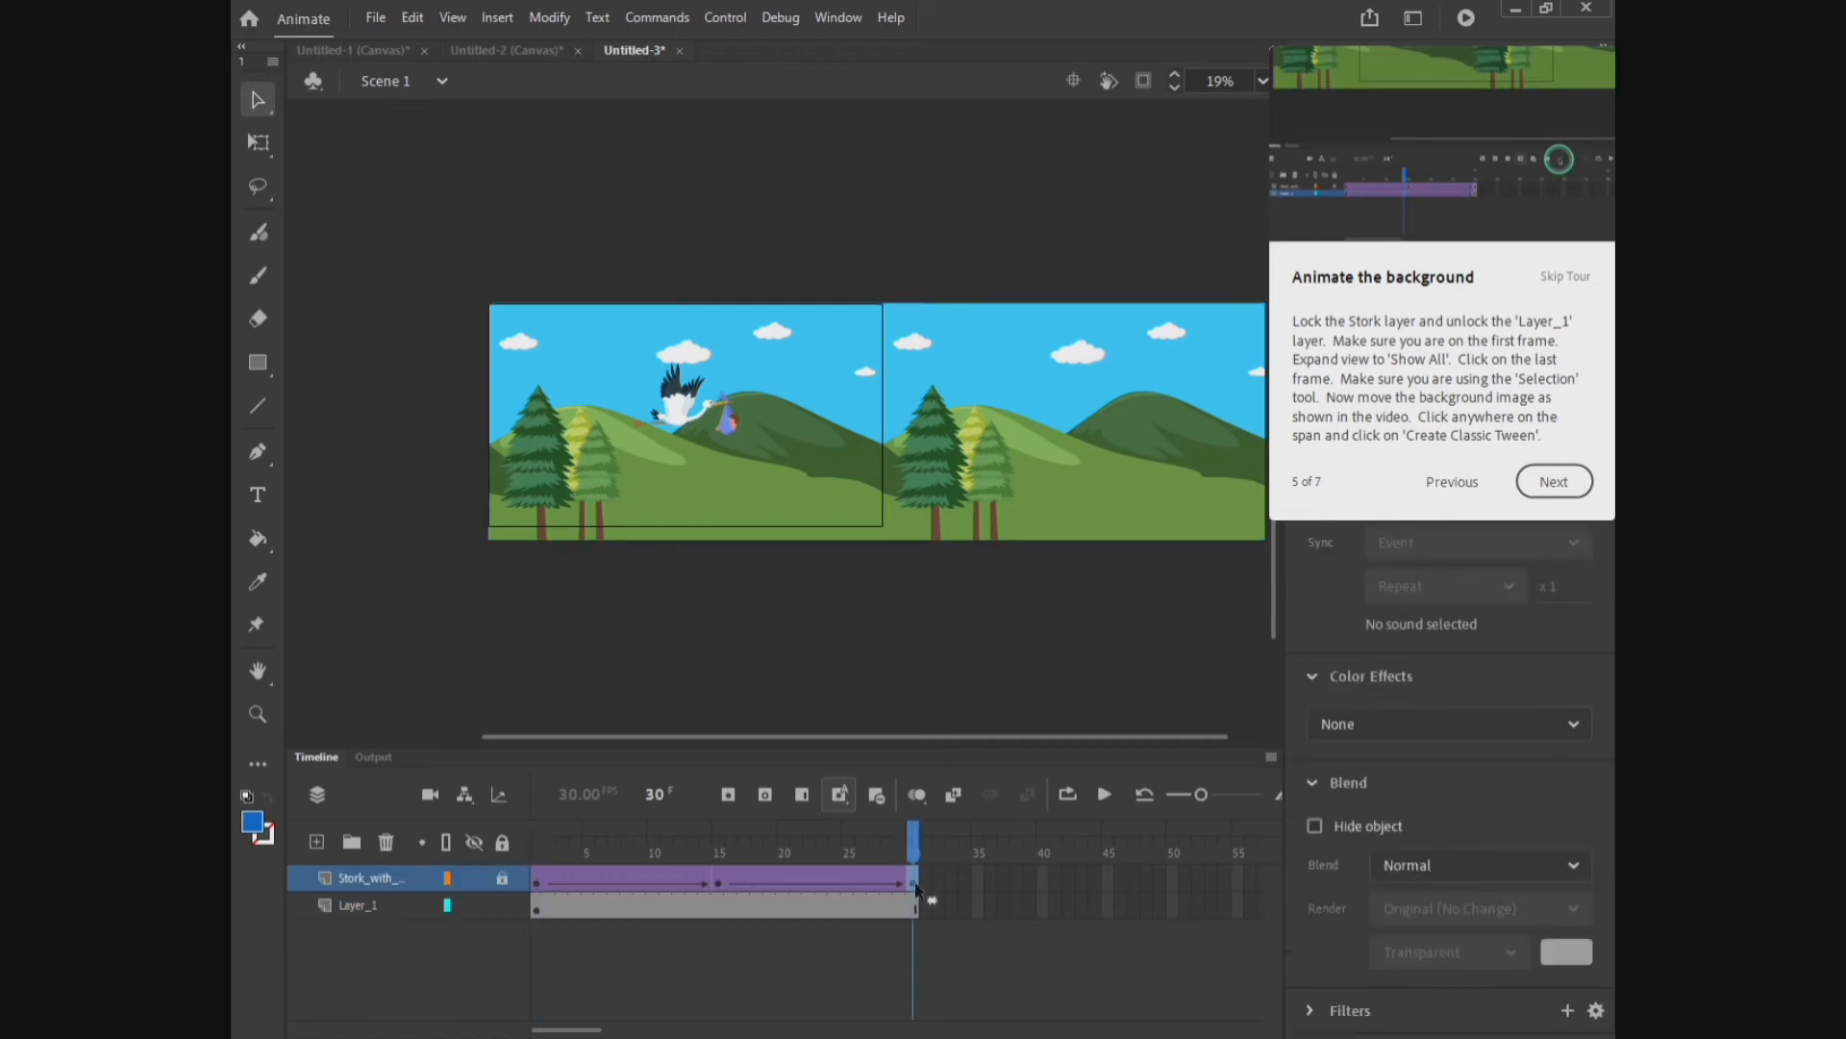
left_click(916, 904)
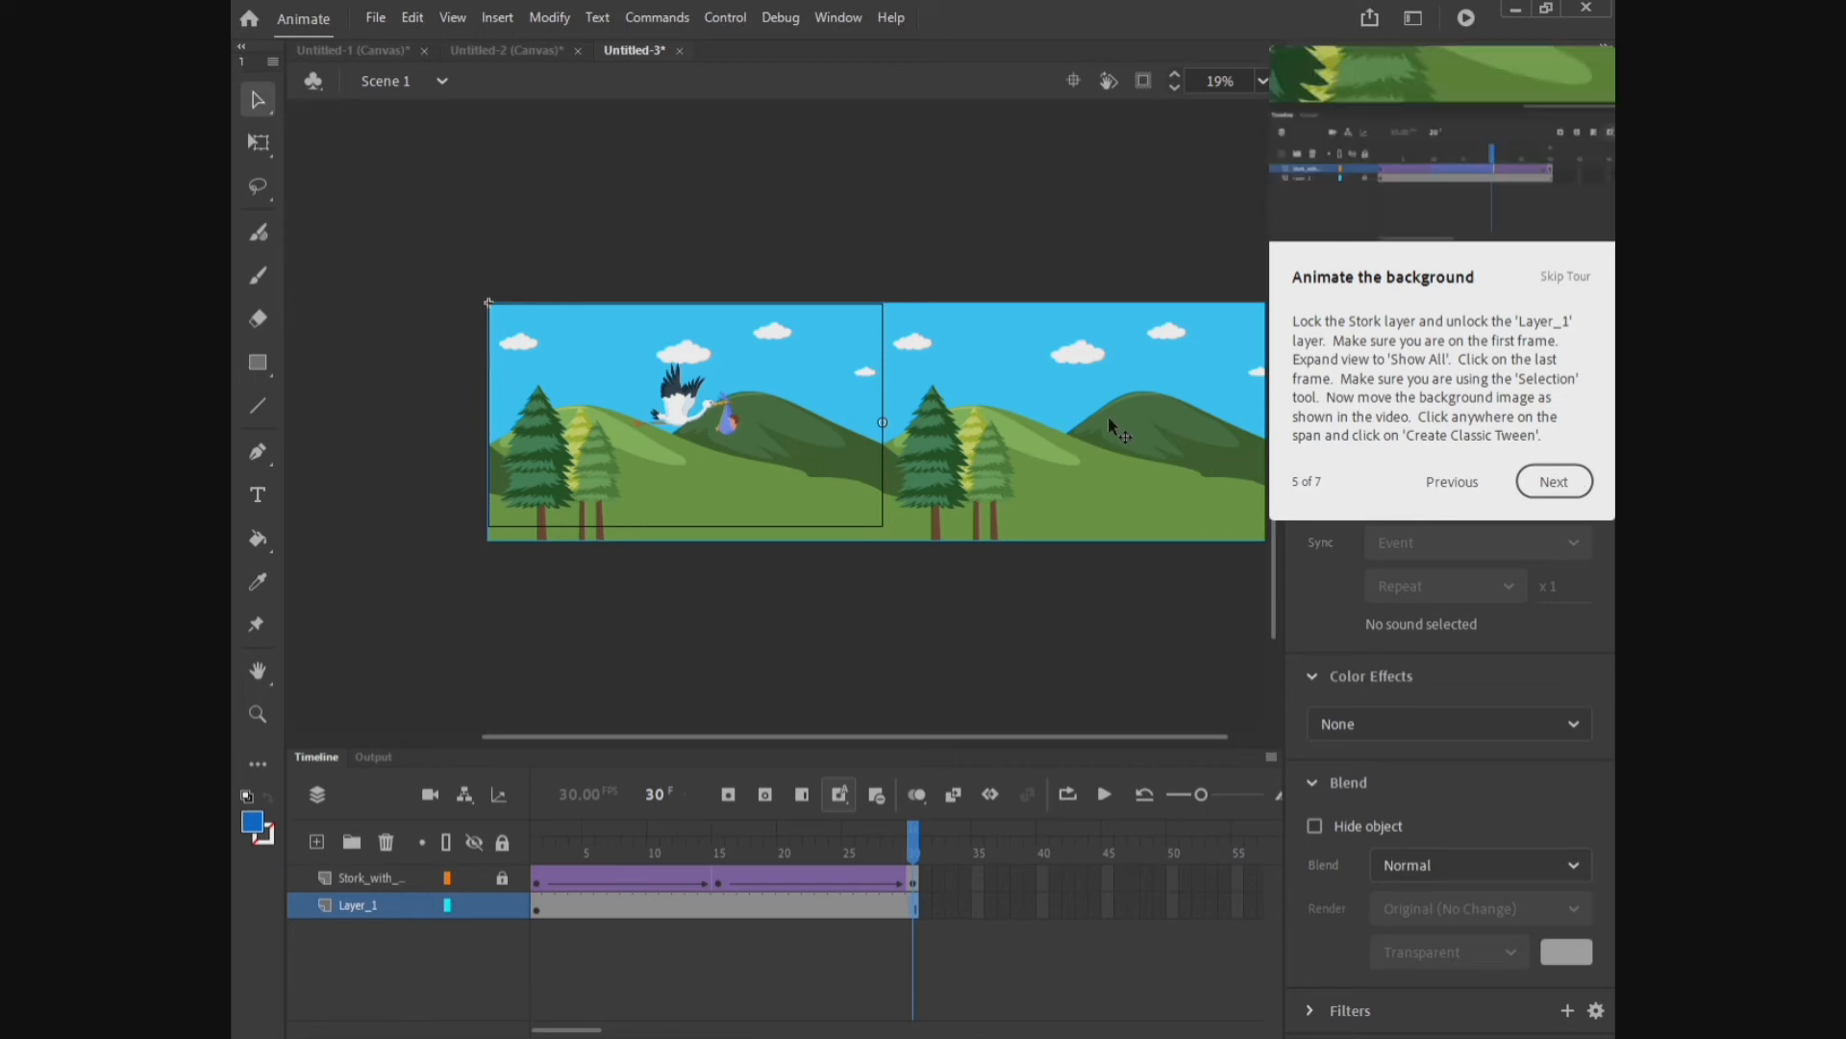
left_click_drag(1110, 415, 733, 423)
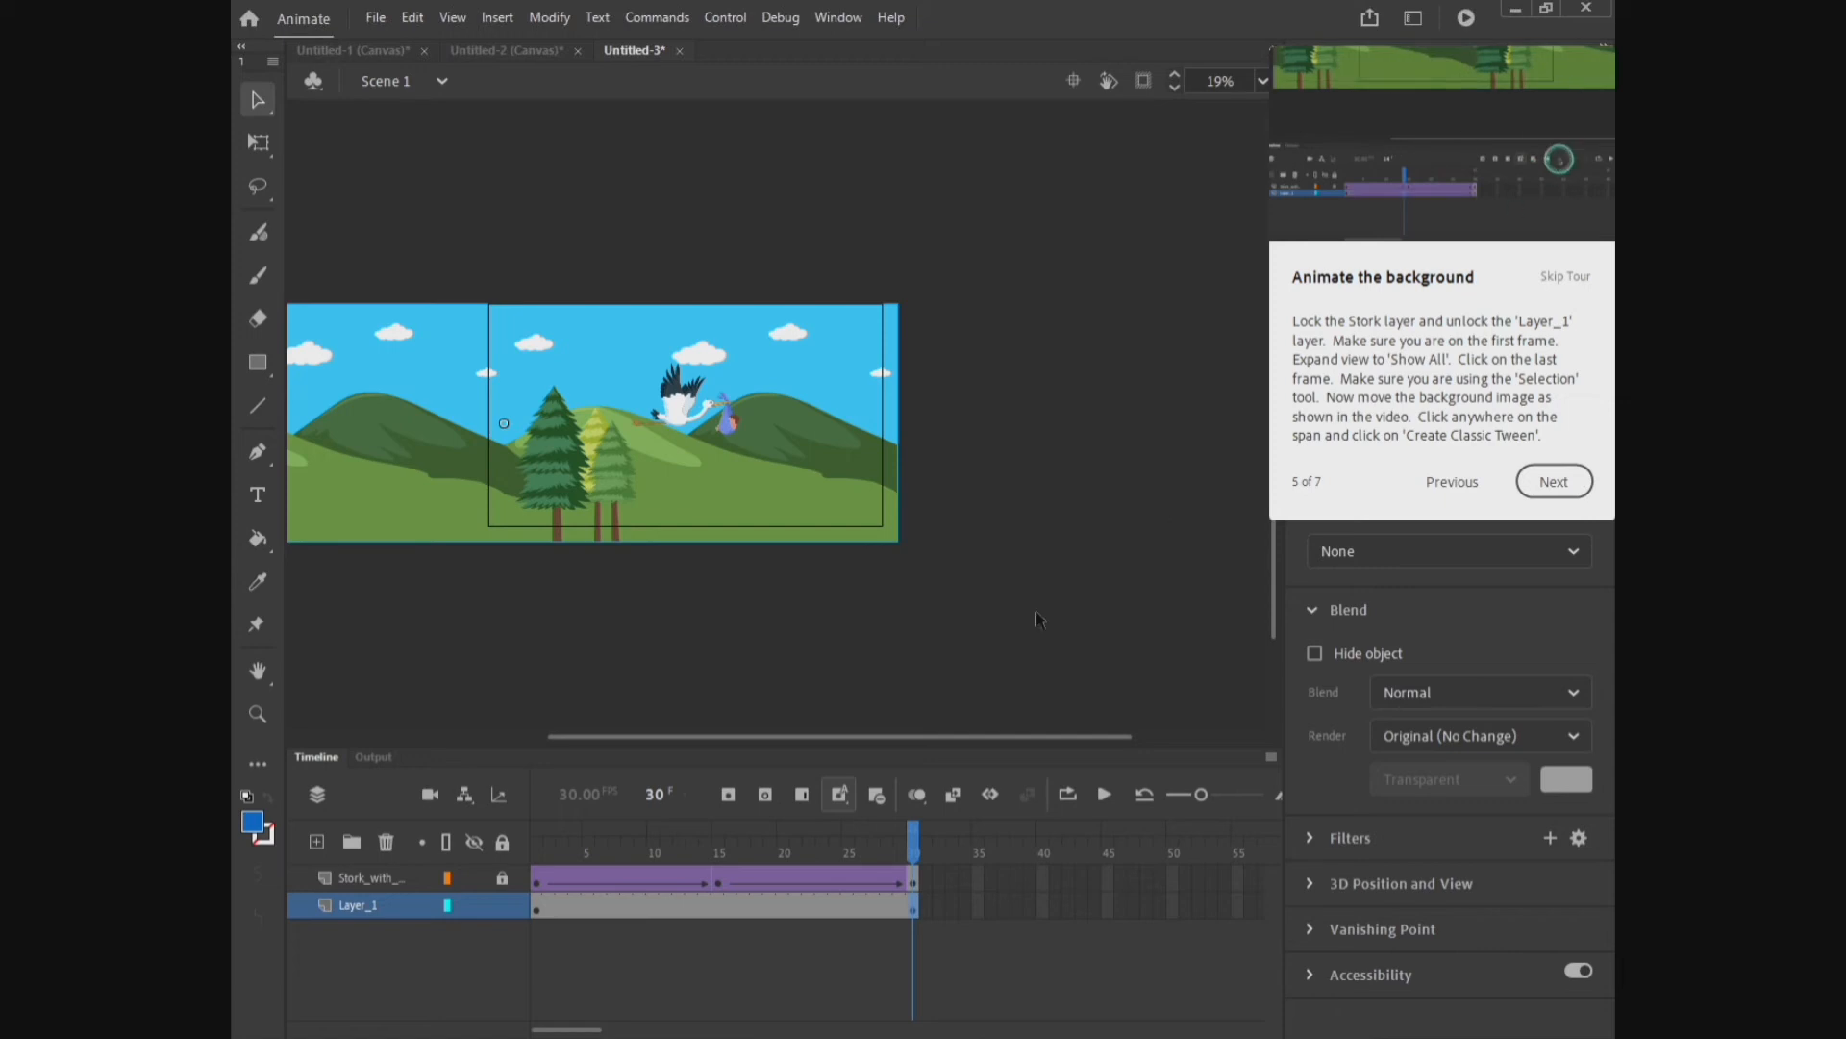
Step: Insert a classic tween on the background layer's span and continue the tour
left_click(715, 910)
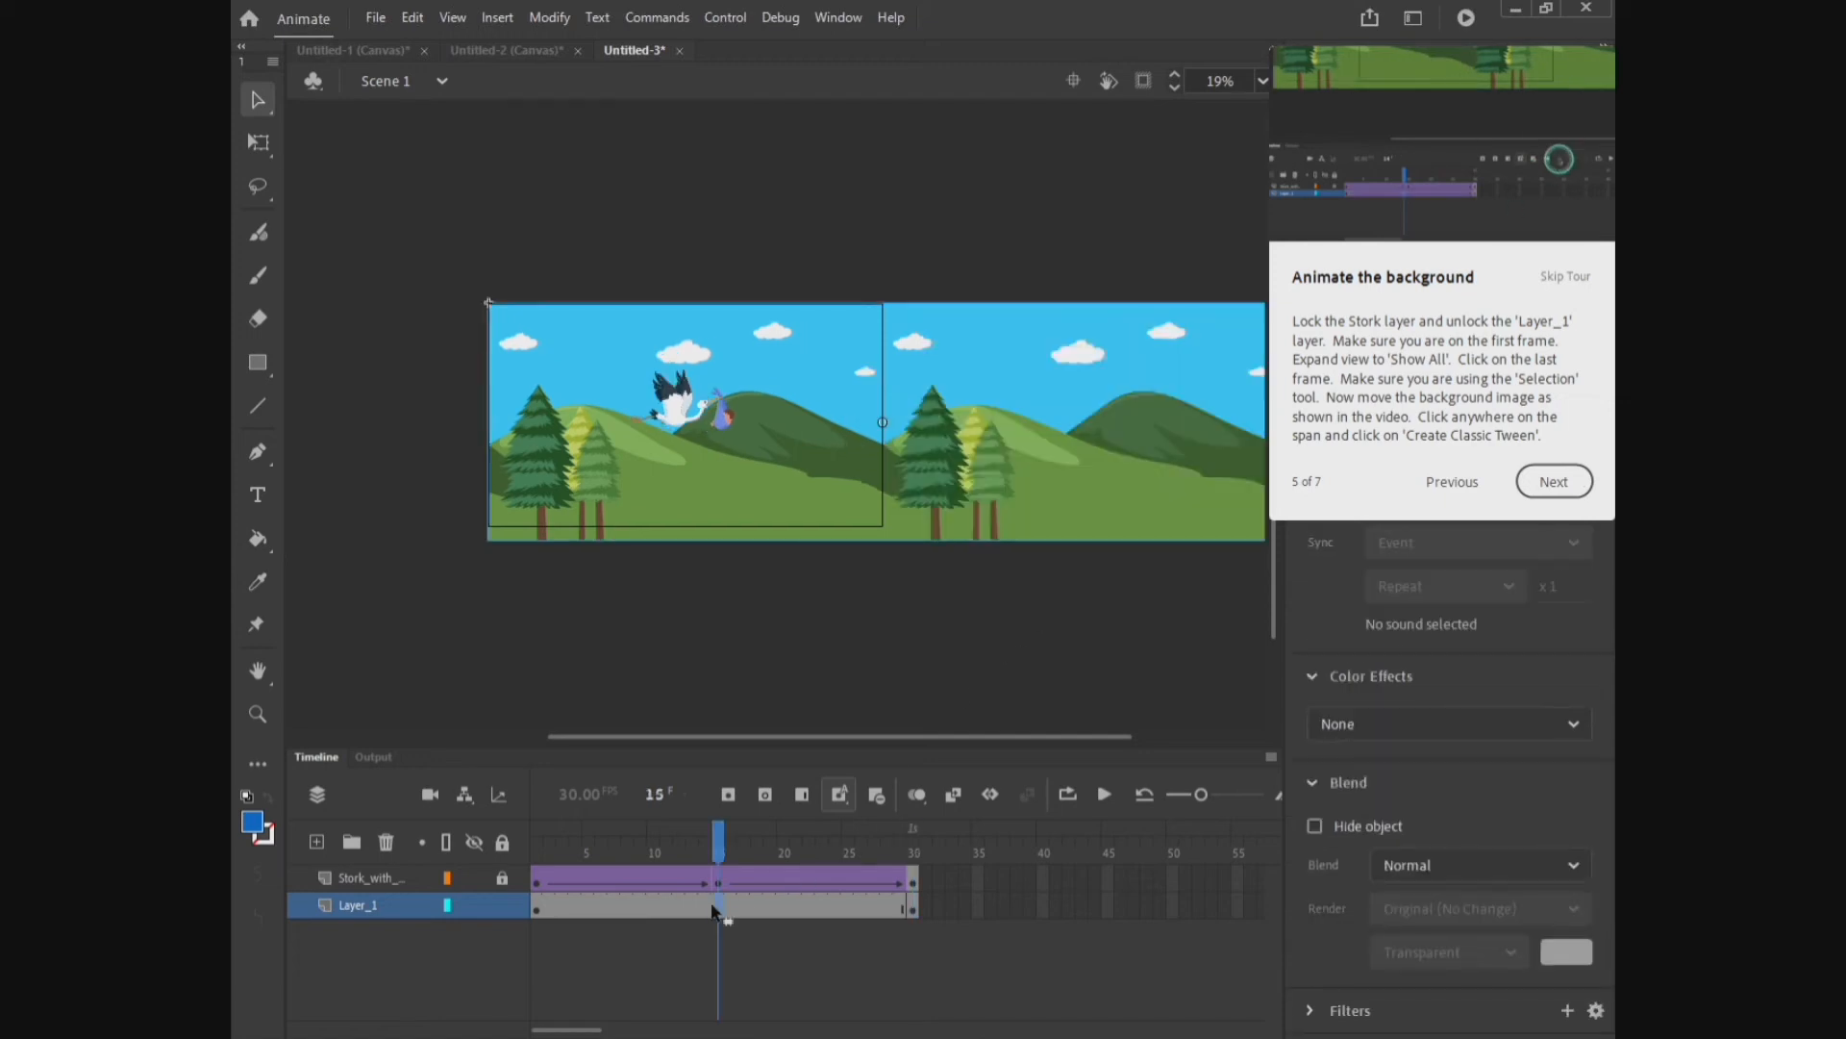
left_click(955, 798)
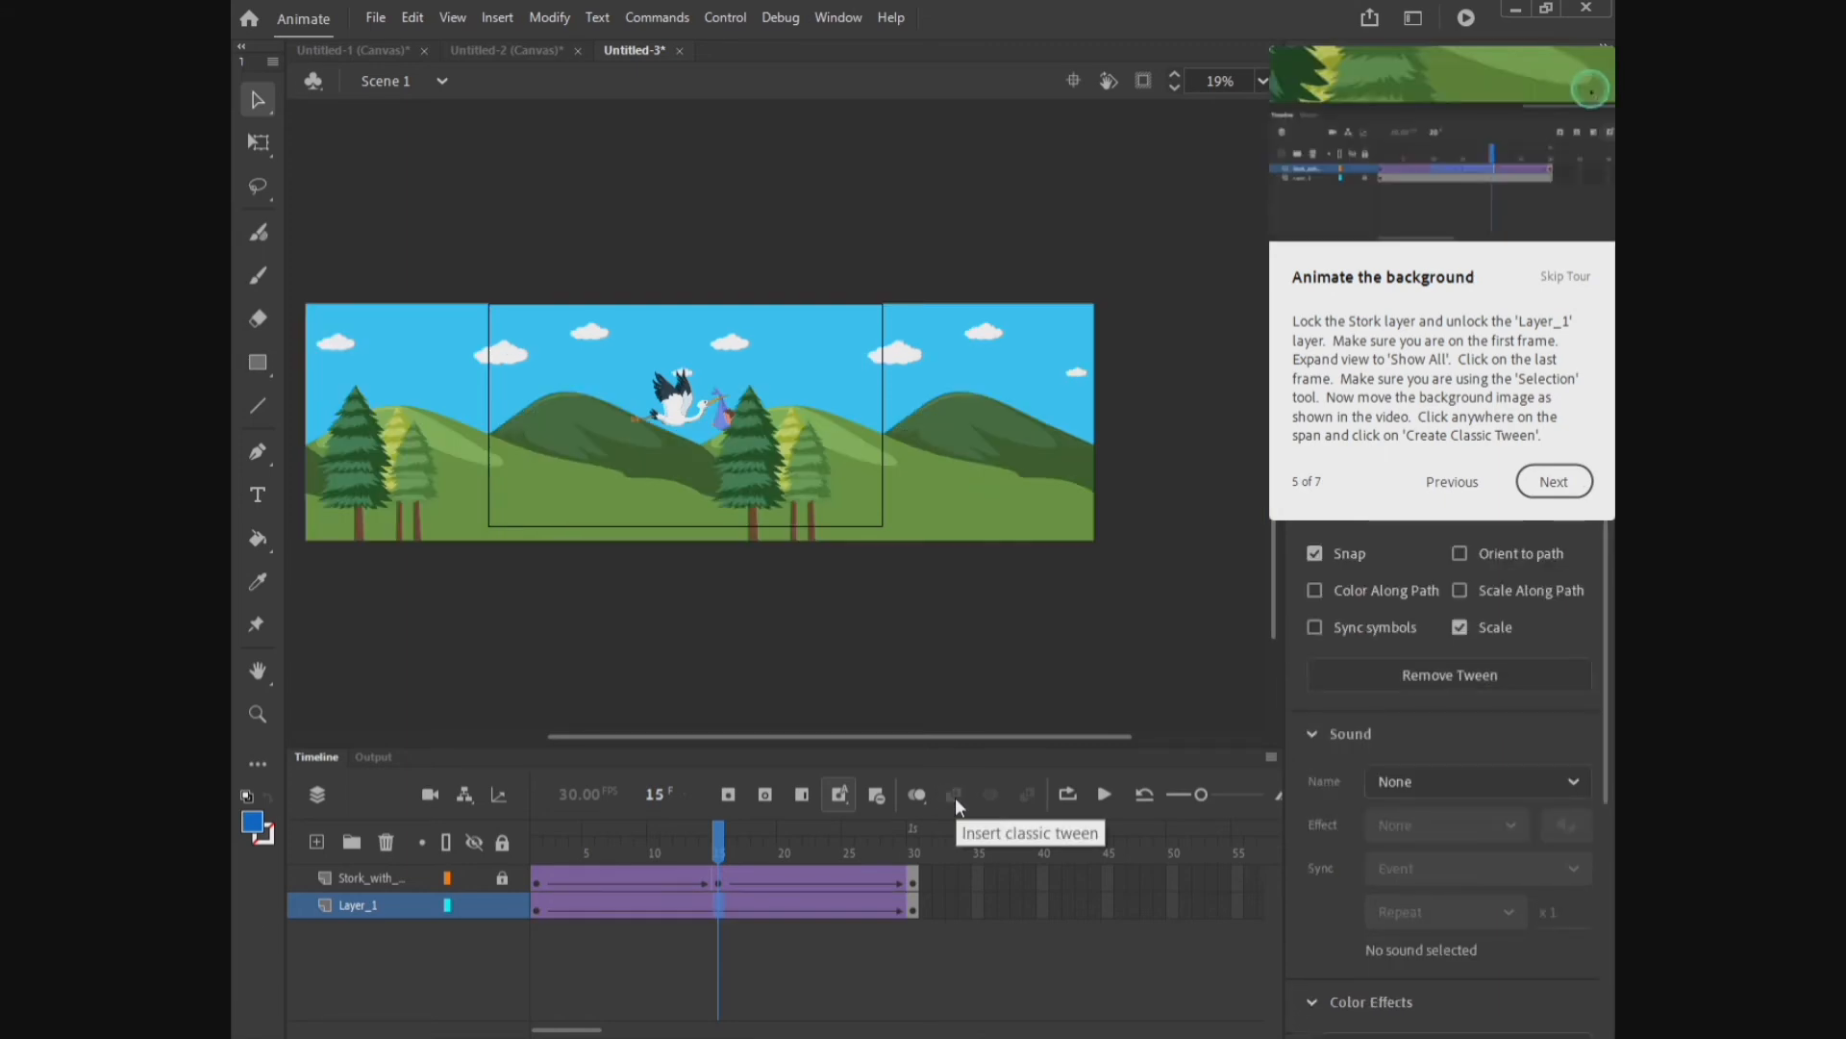
left_click(1542, 477)
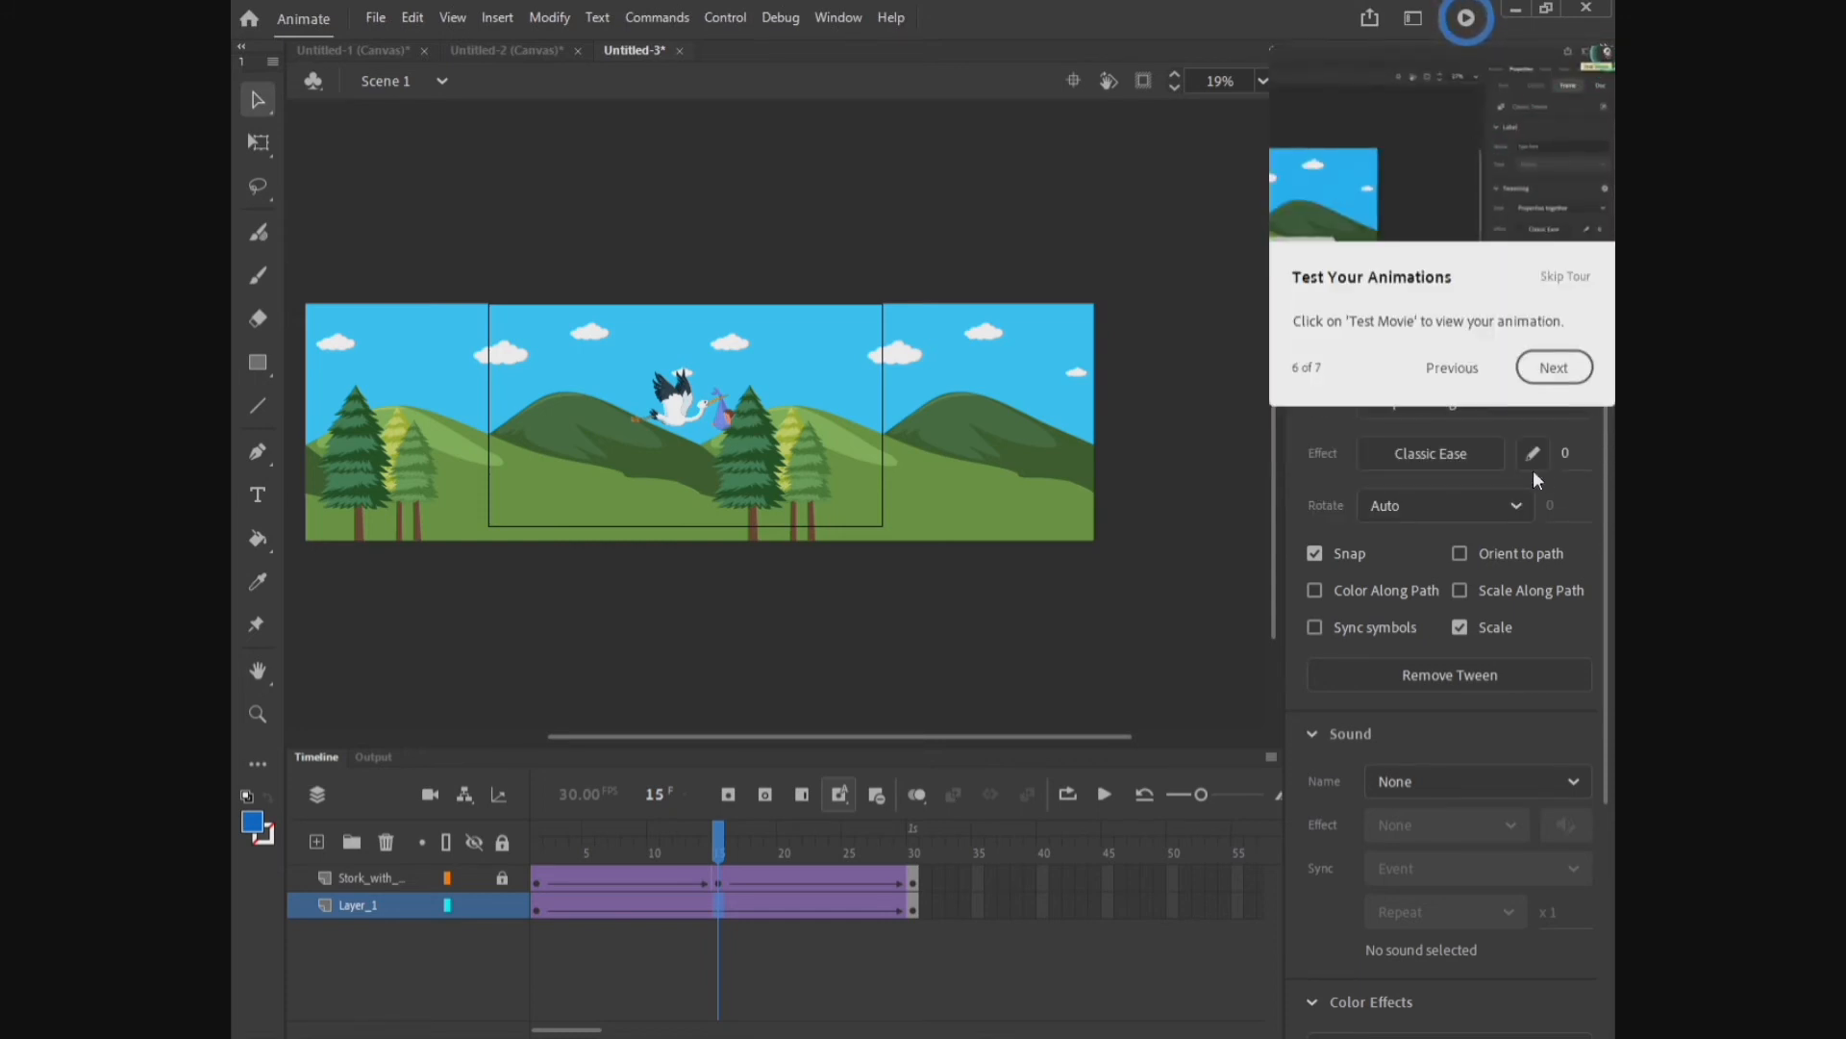
Step: Test the movie, close the preview window, and continue the tour
left_click(1467, 18)
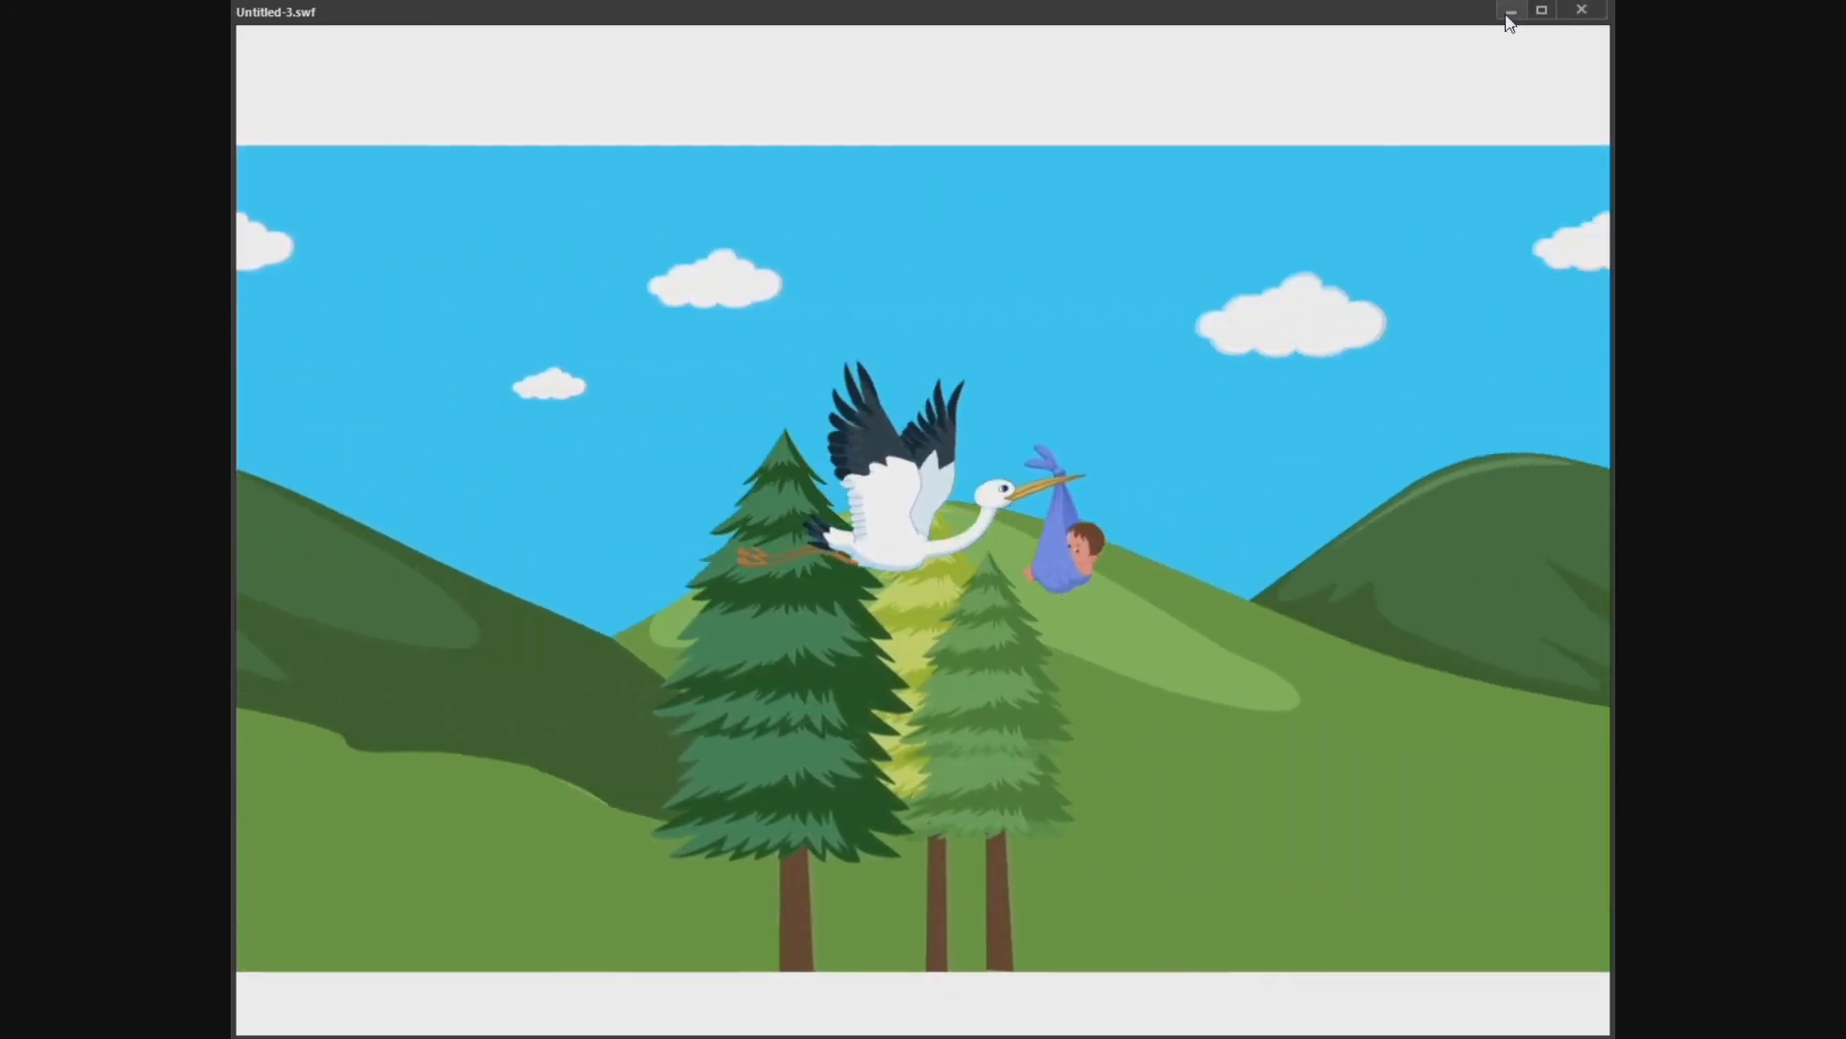
left_click(1510, 12)
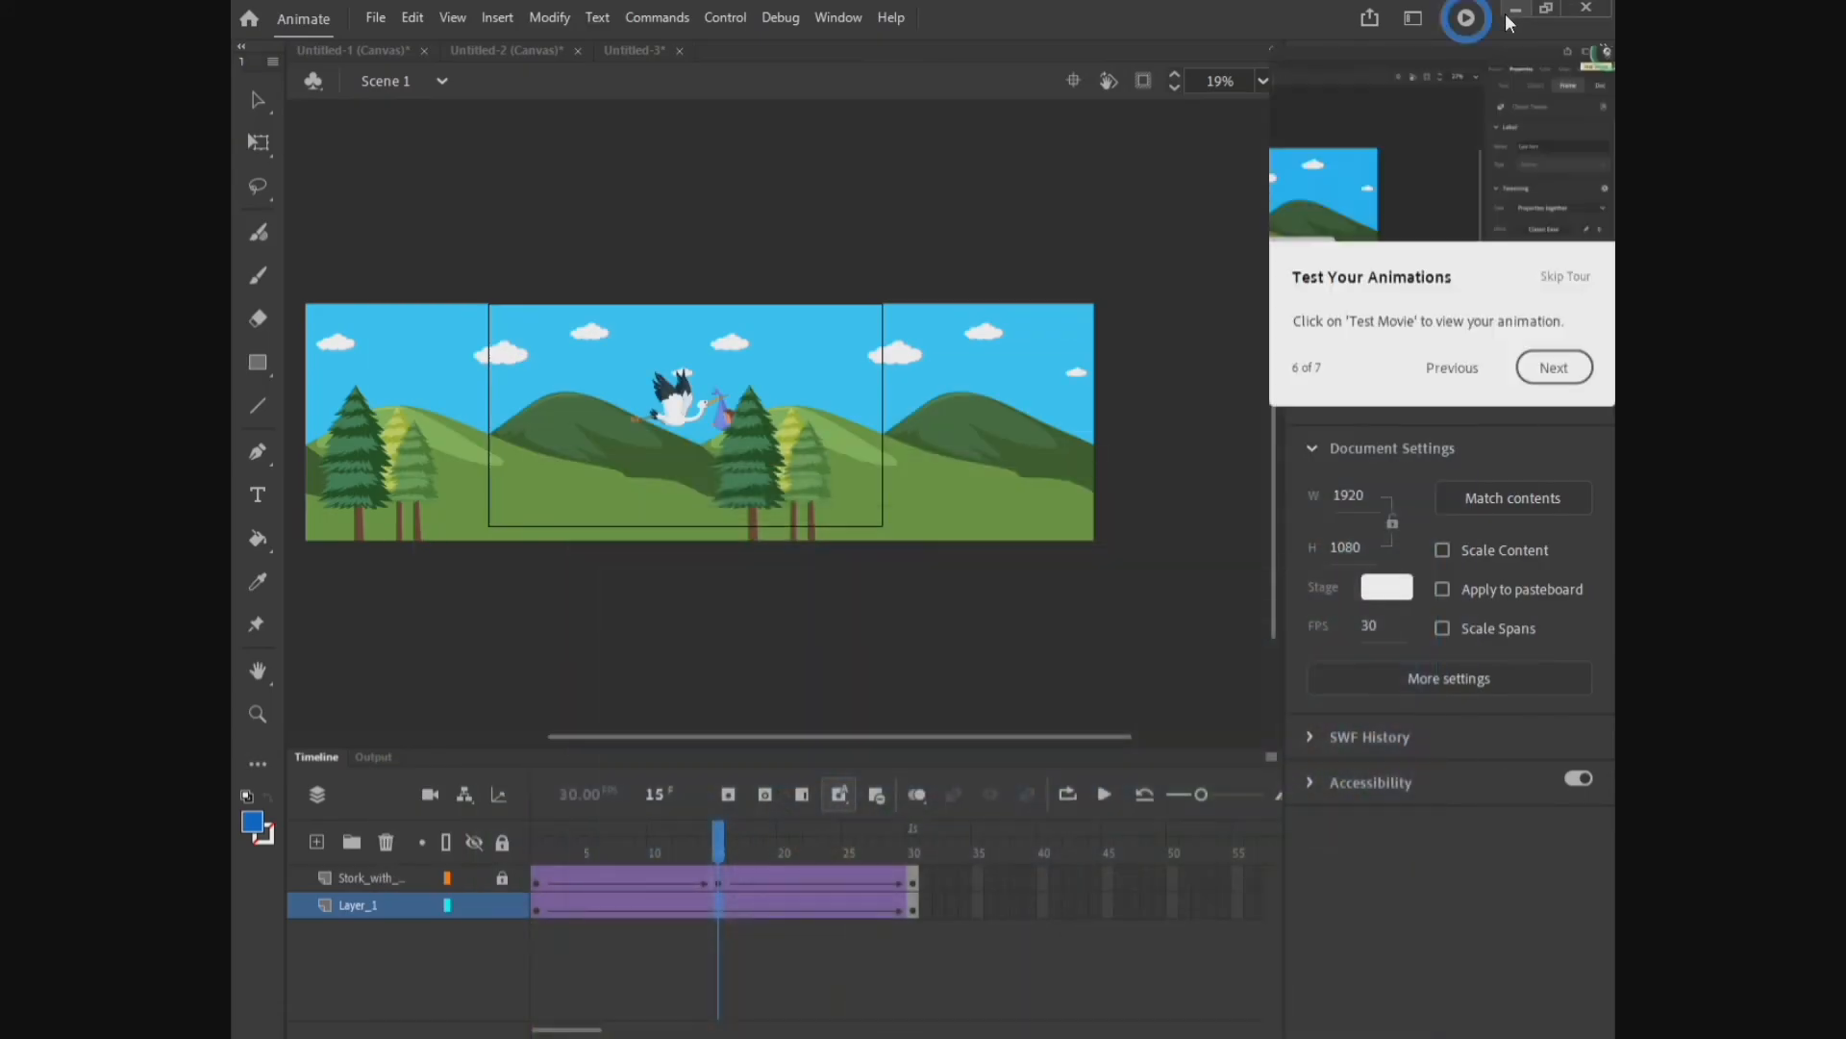
left_click(1536, 369)
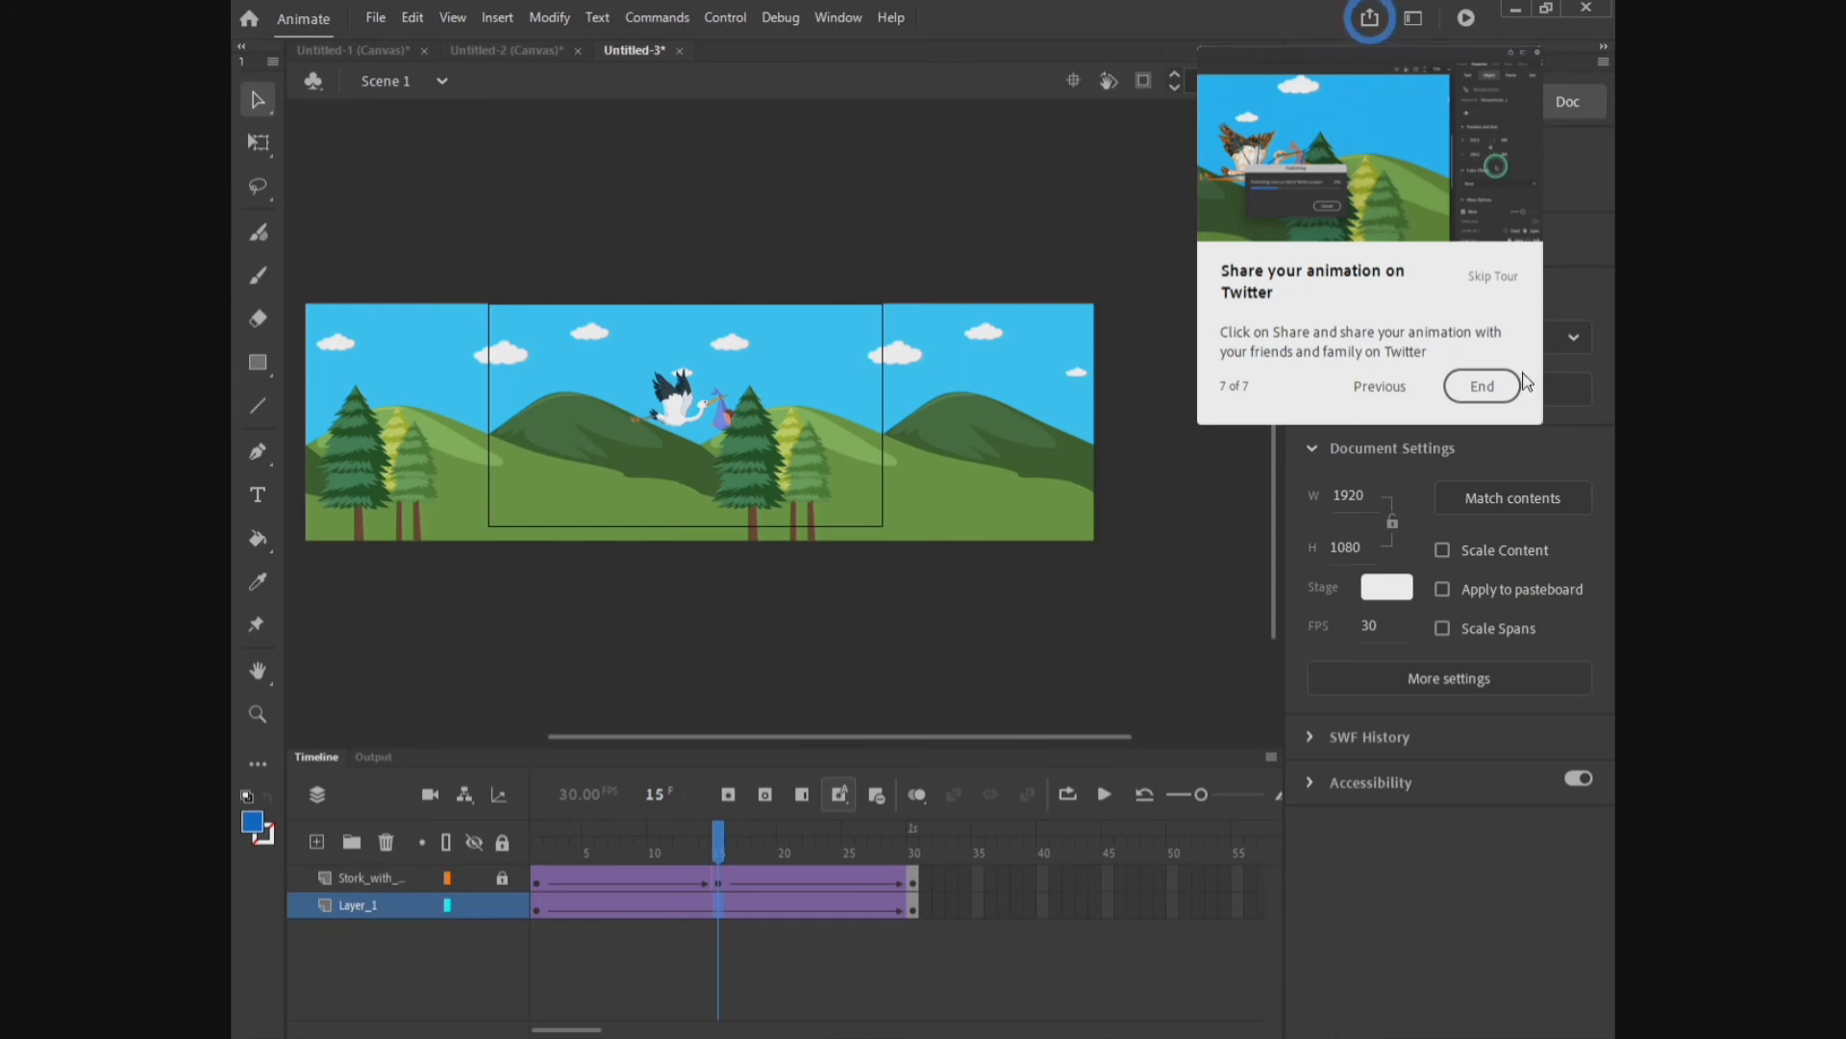
Step: Save the document as an Animate Document (*.fla) named Untitled-3 on the Desktop
left_click(375, 18)
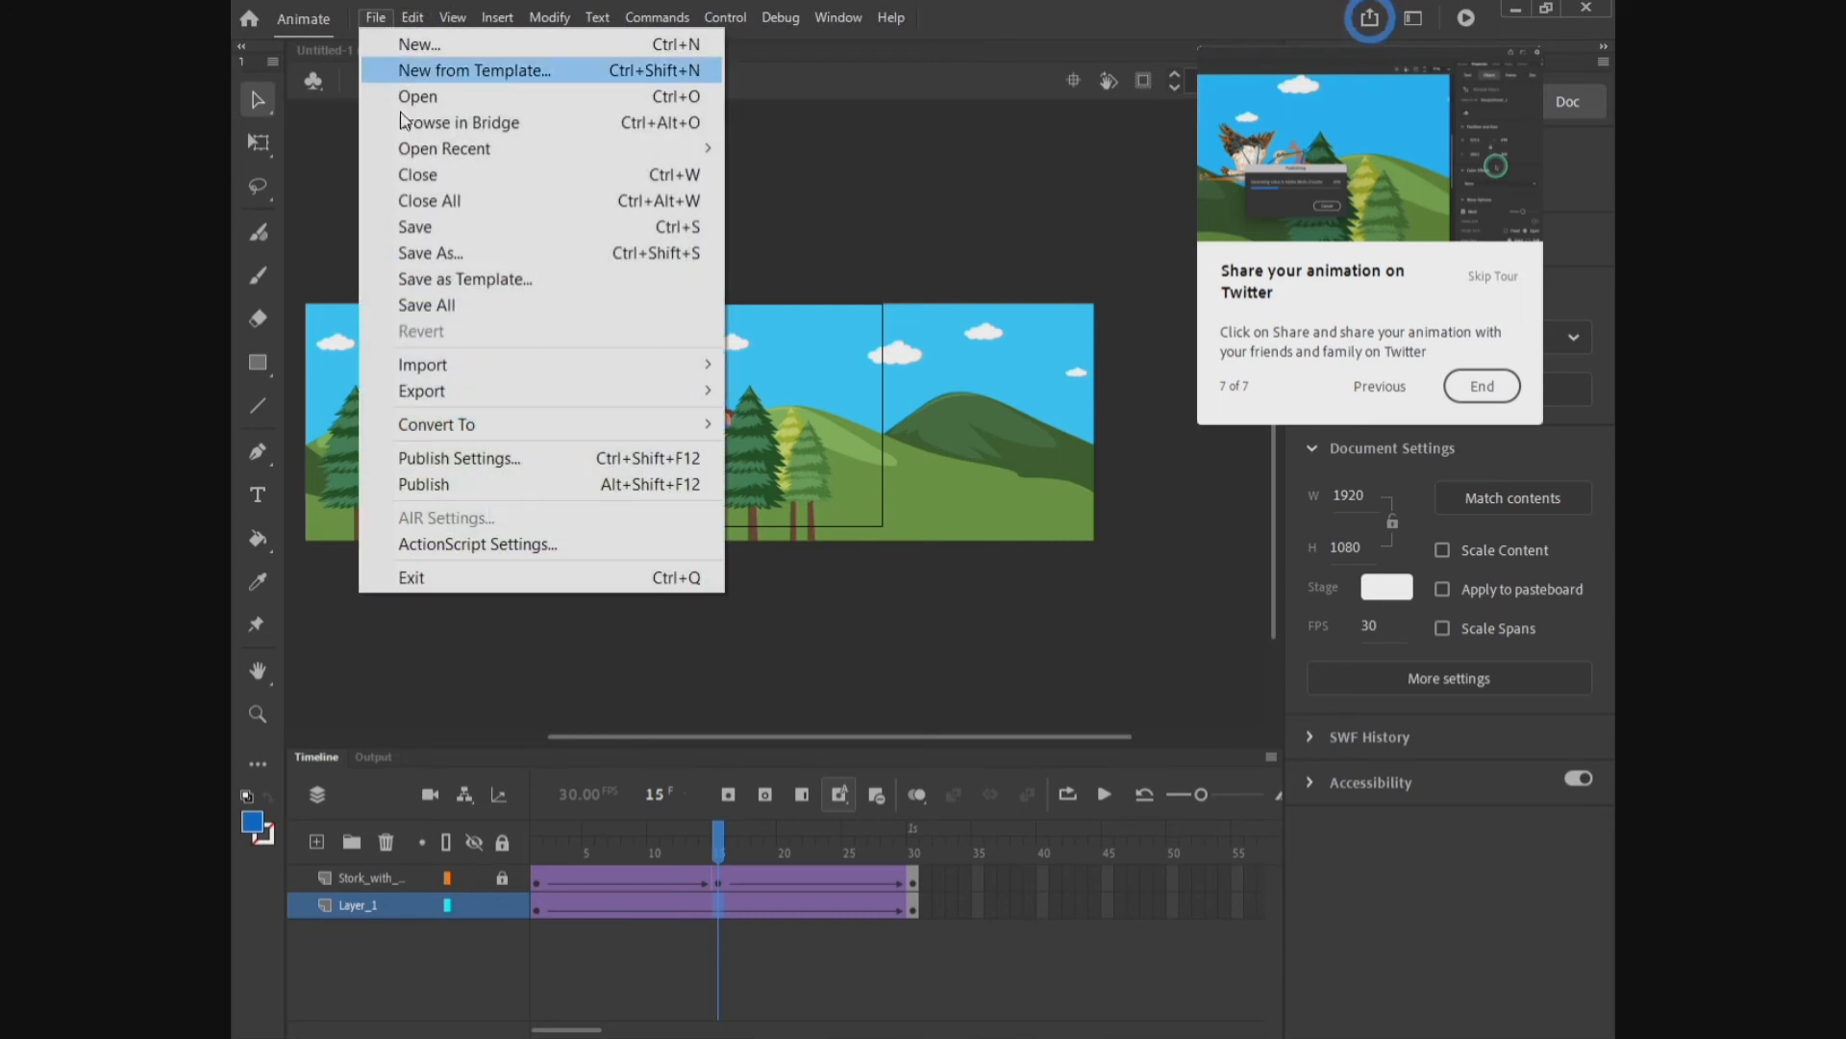
left_click(404, 243)
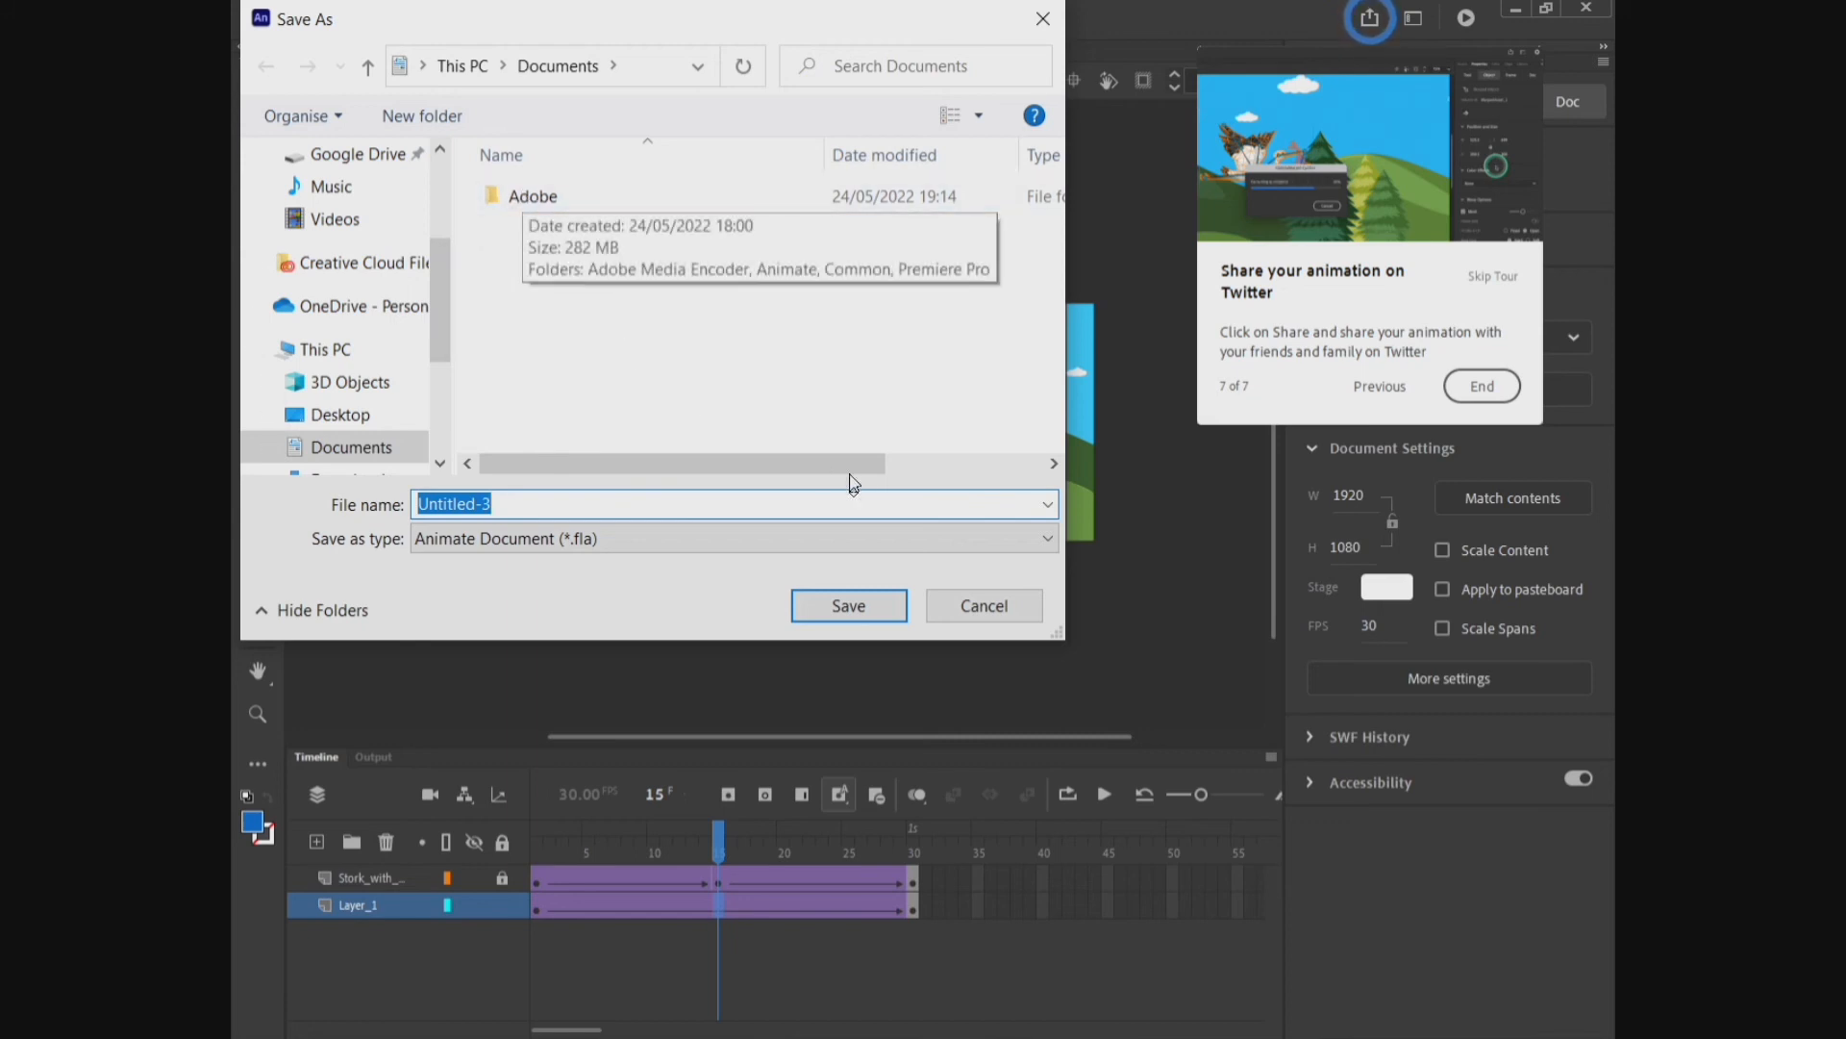
left_click(1047, 539)
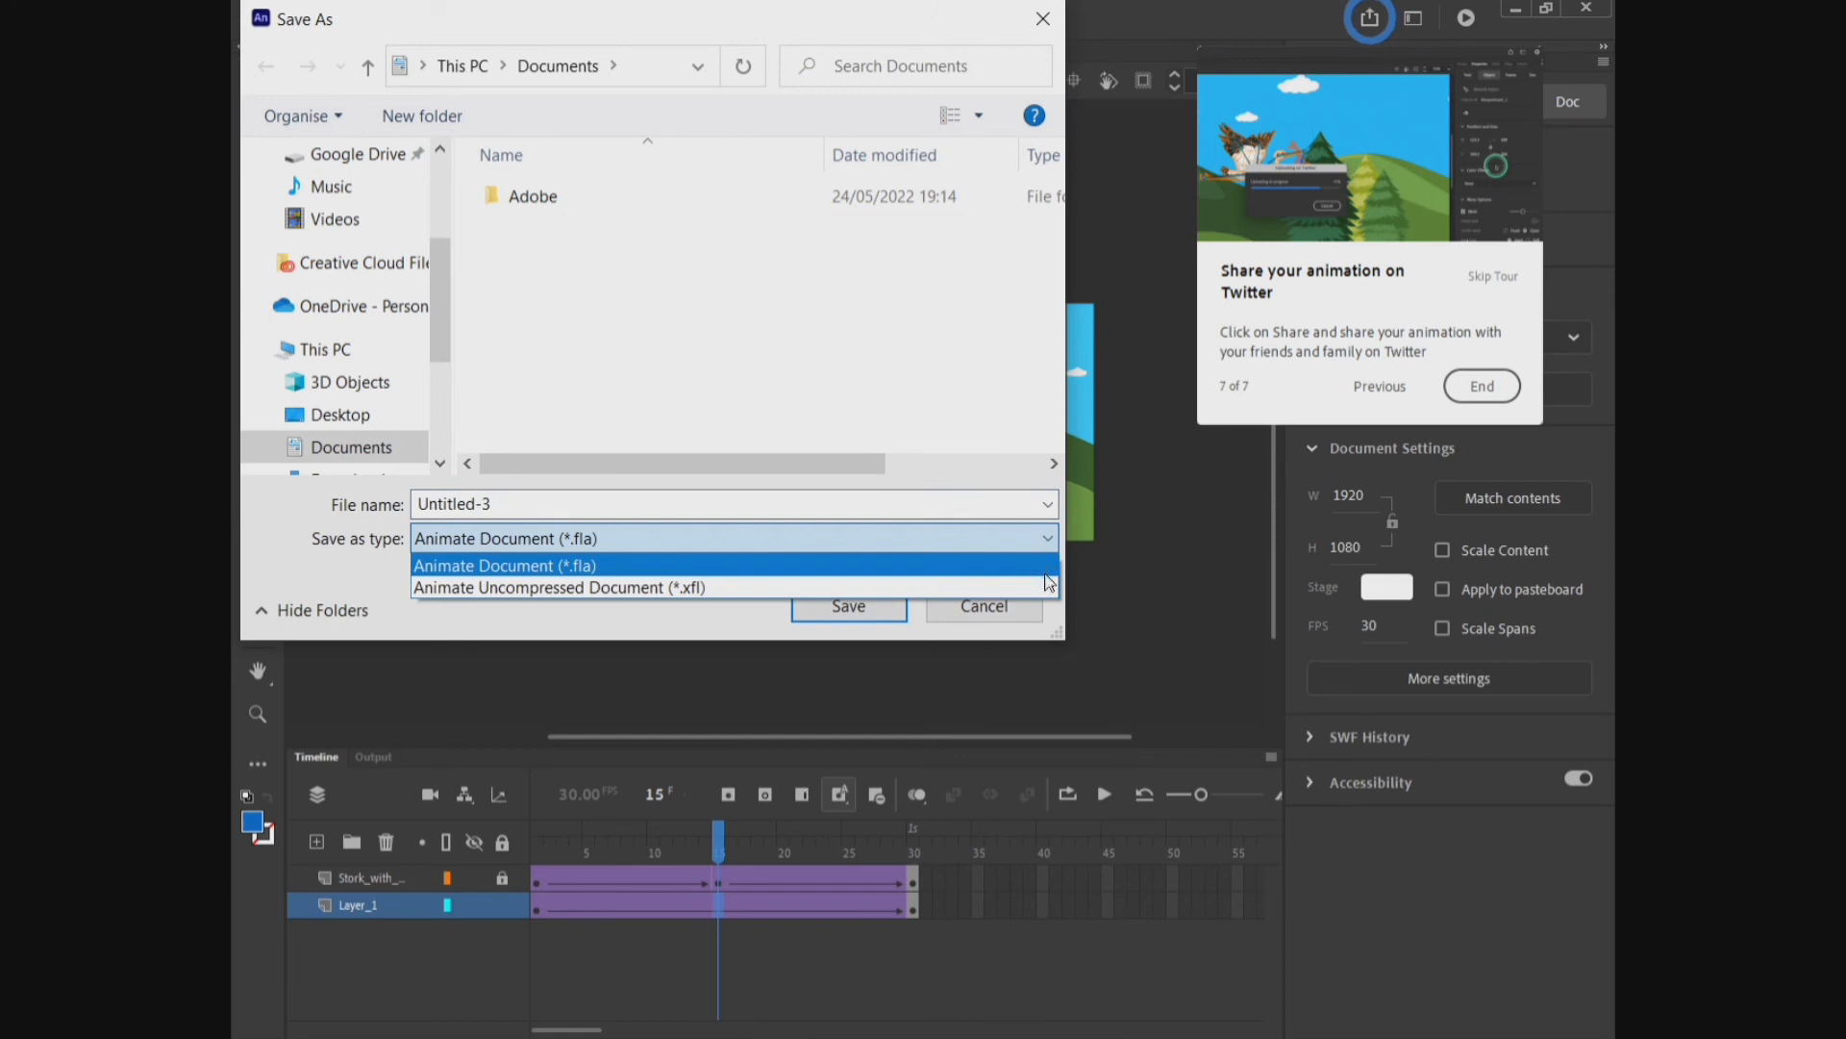
left_click(736, 286)
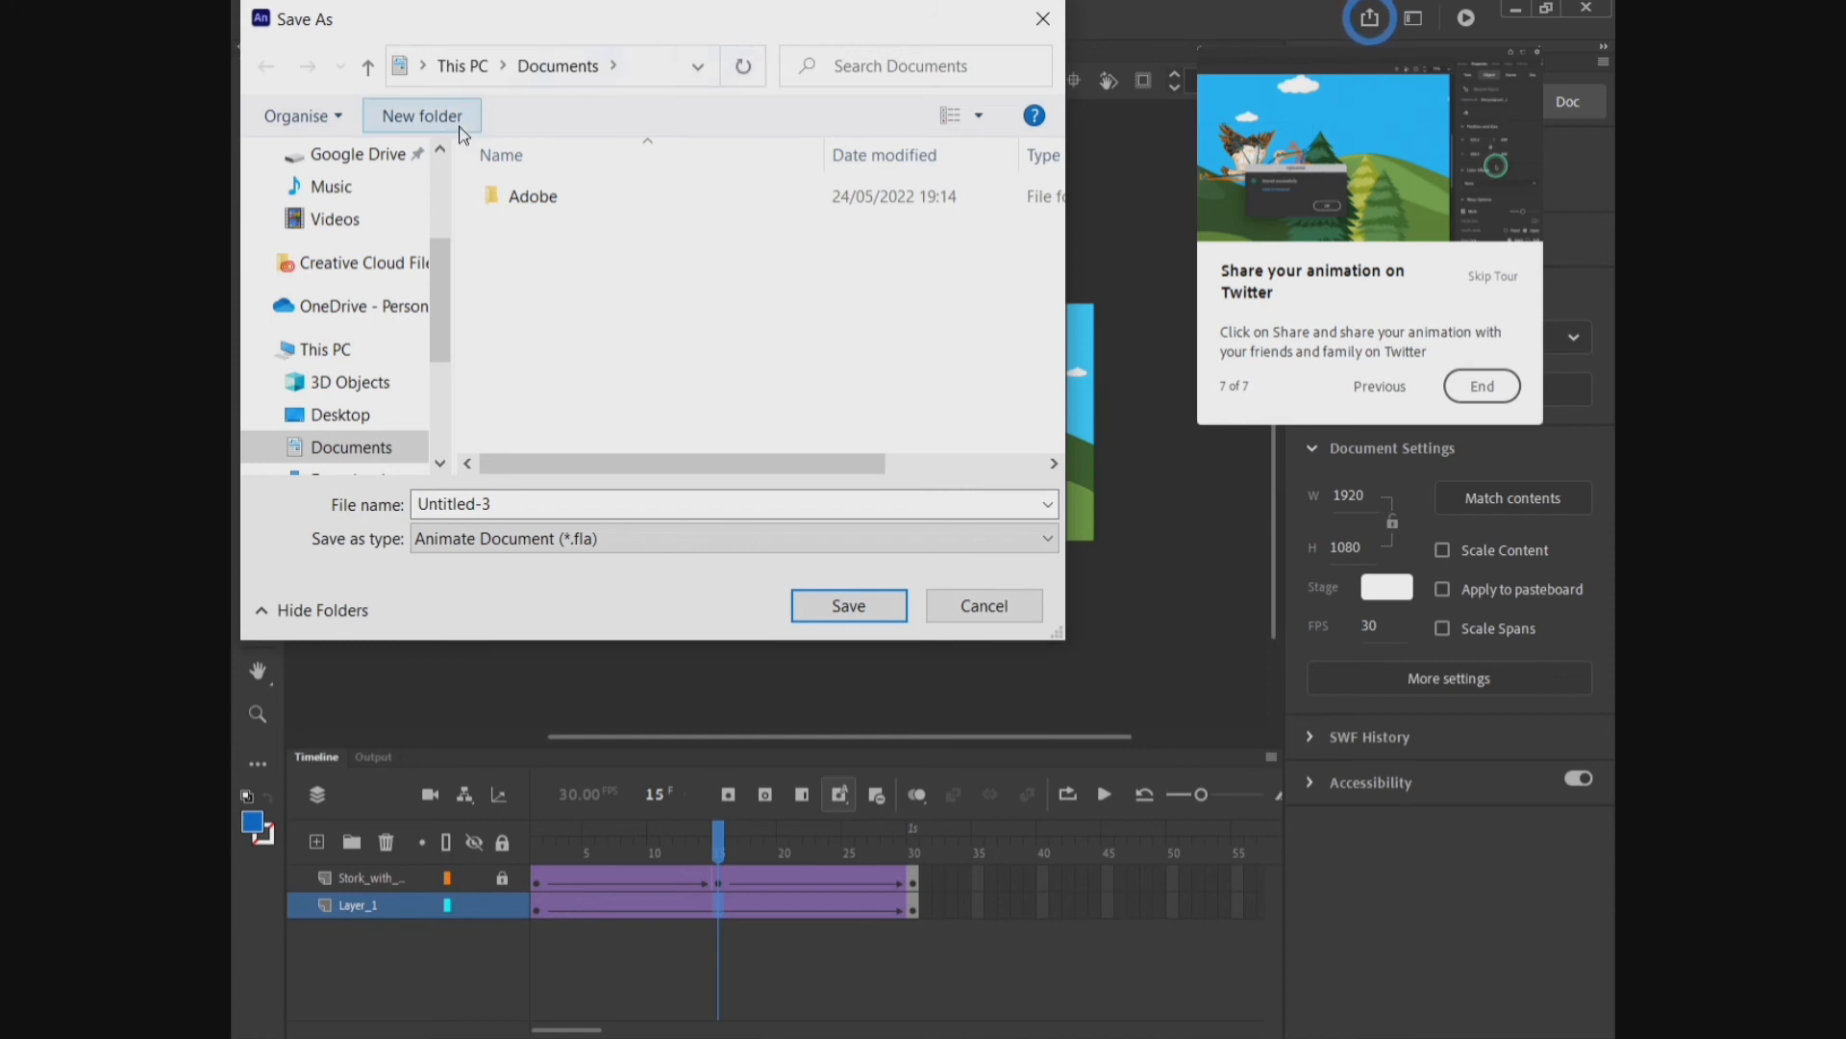
scroll(434, 288, "up", 2)
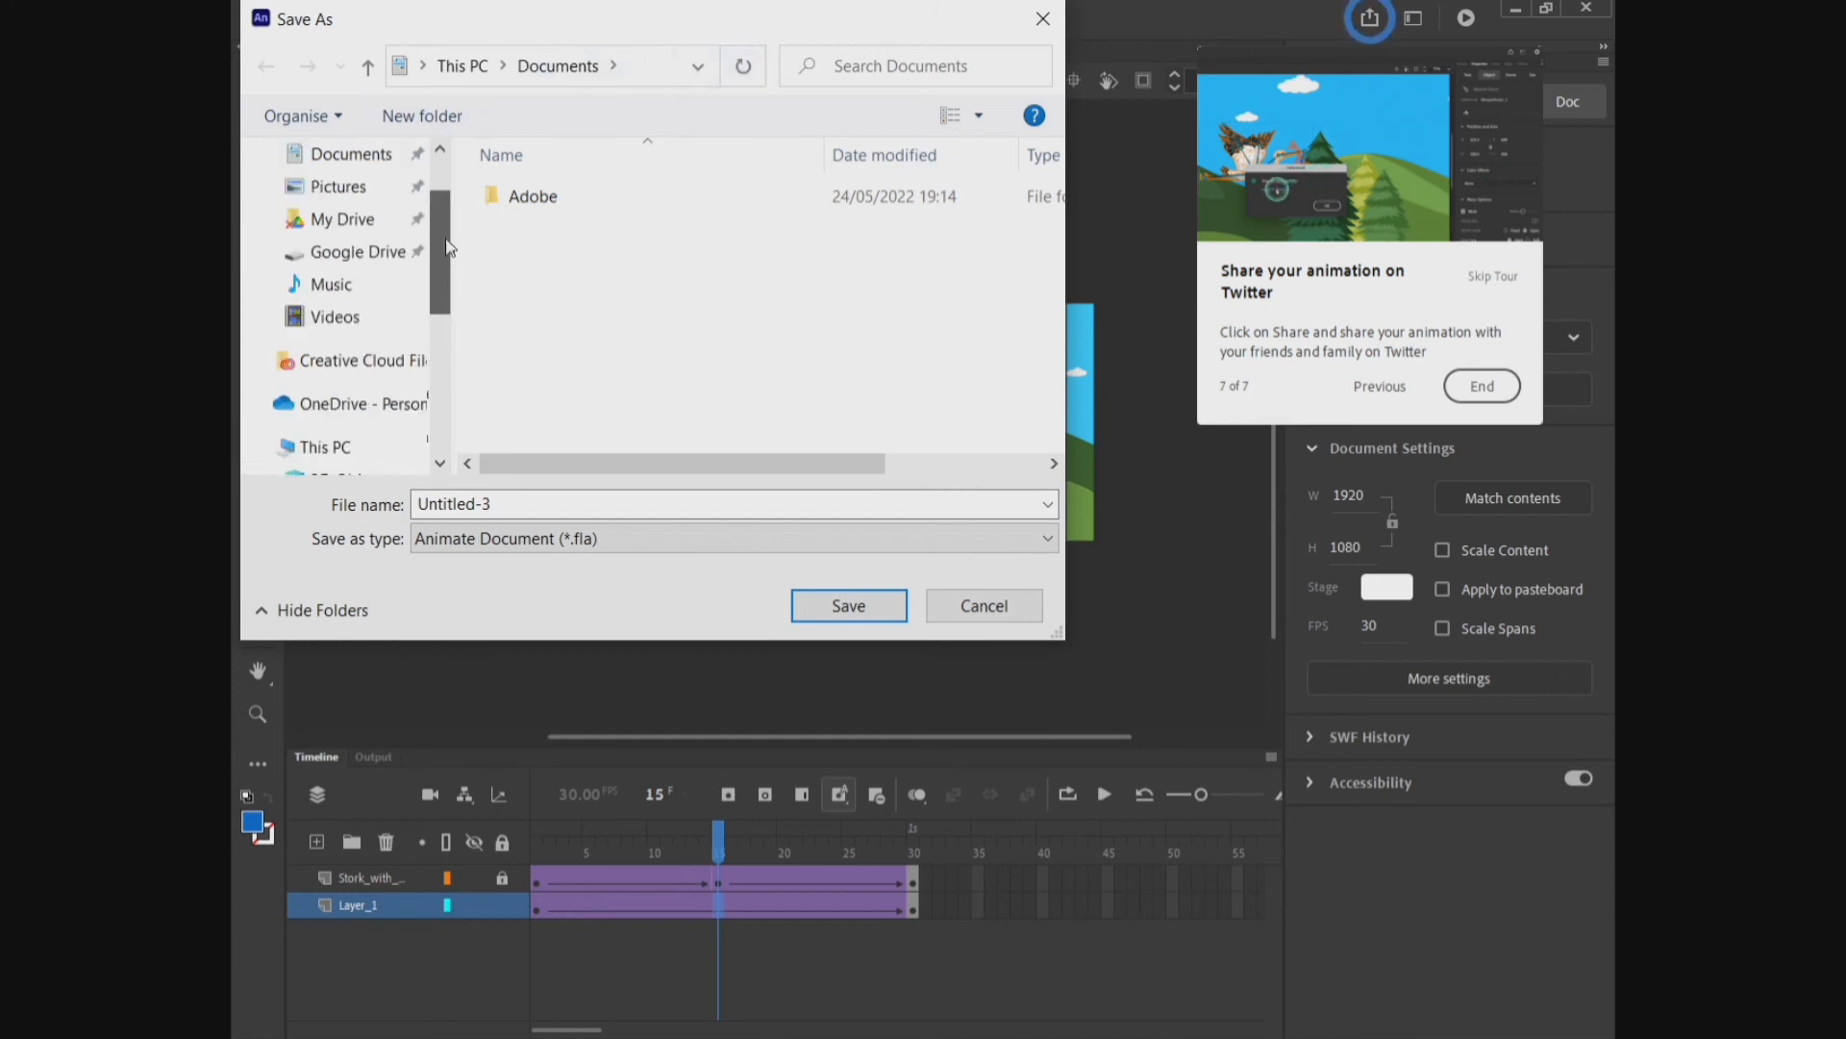
left_click(423, 65)
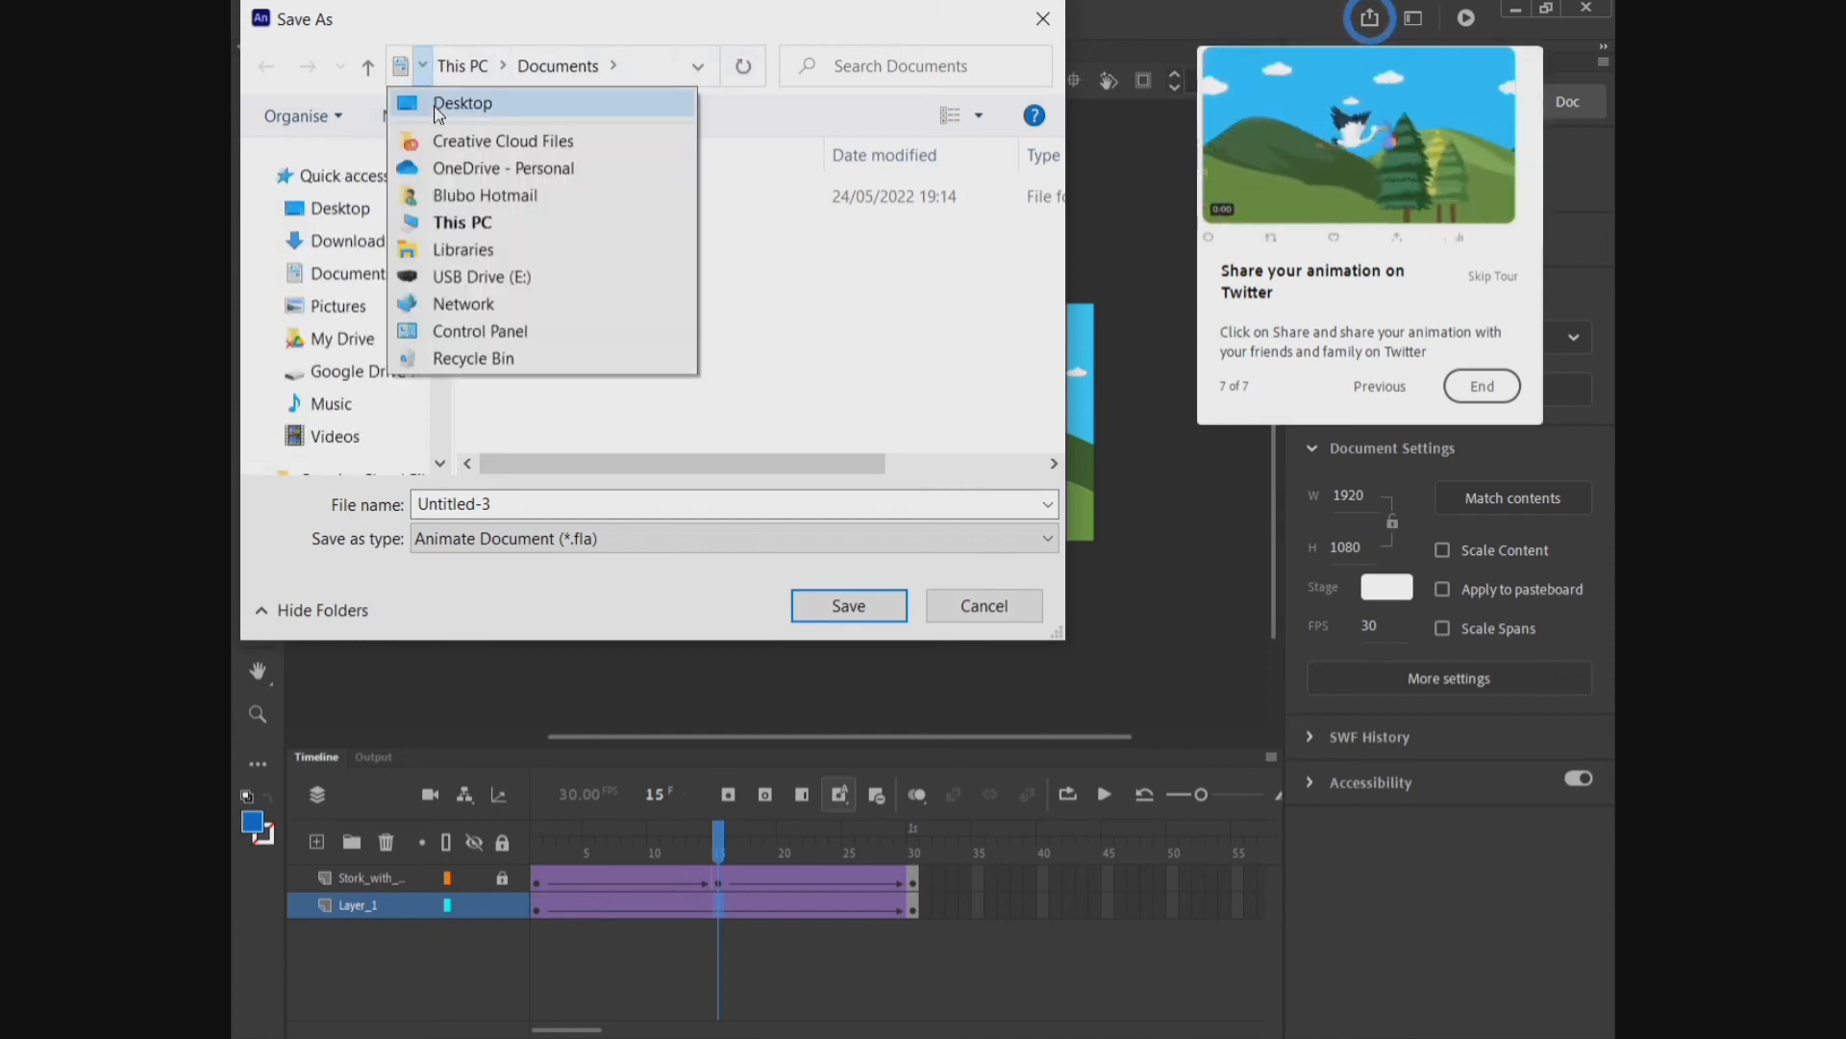
left_click(438, 112)
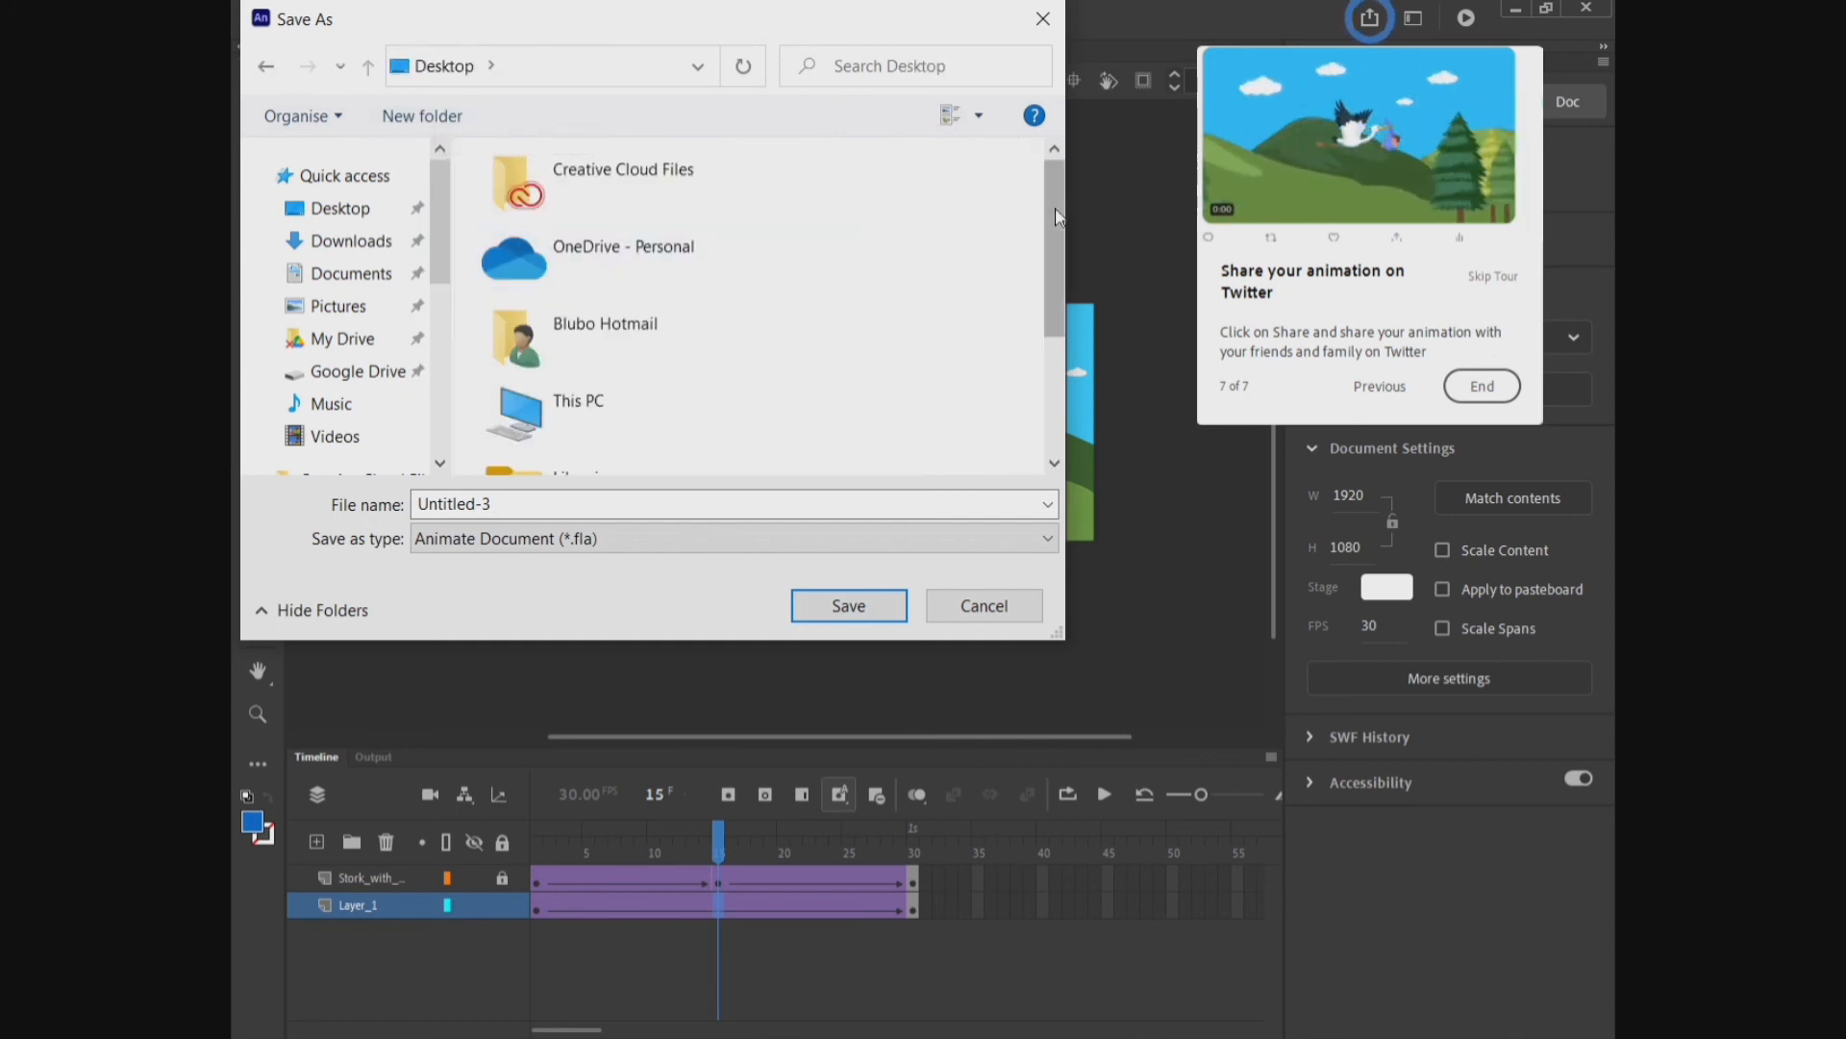
left_click_drag(1059, 241, 1056, 396)
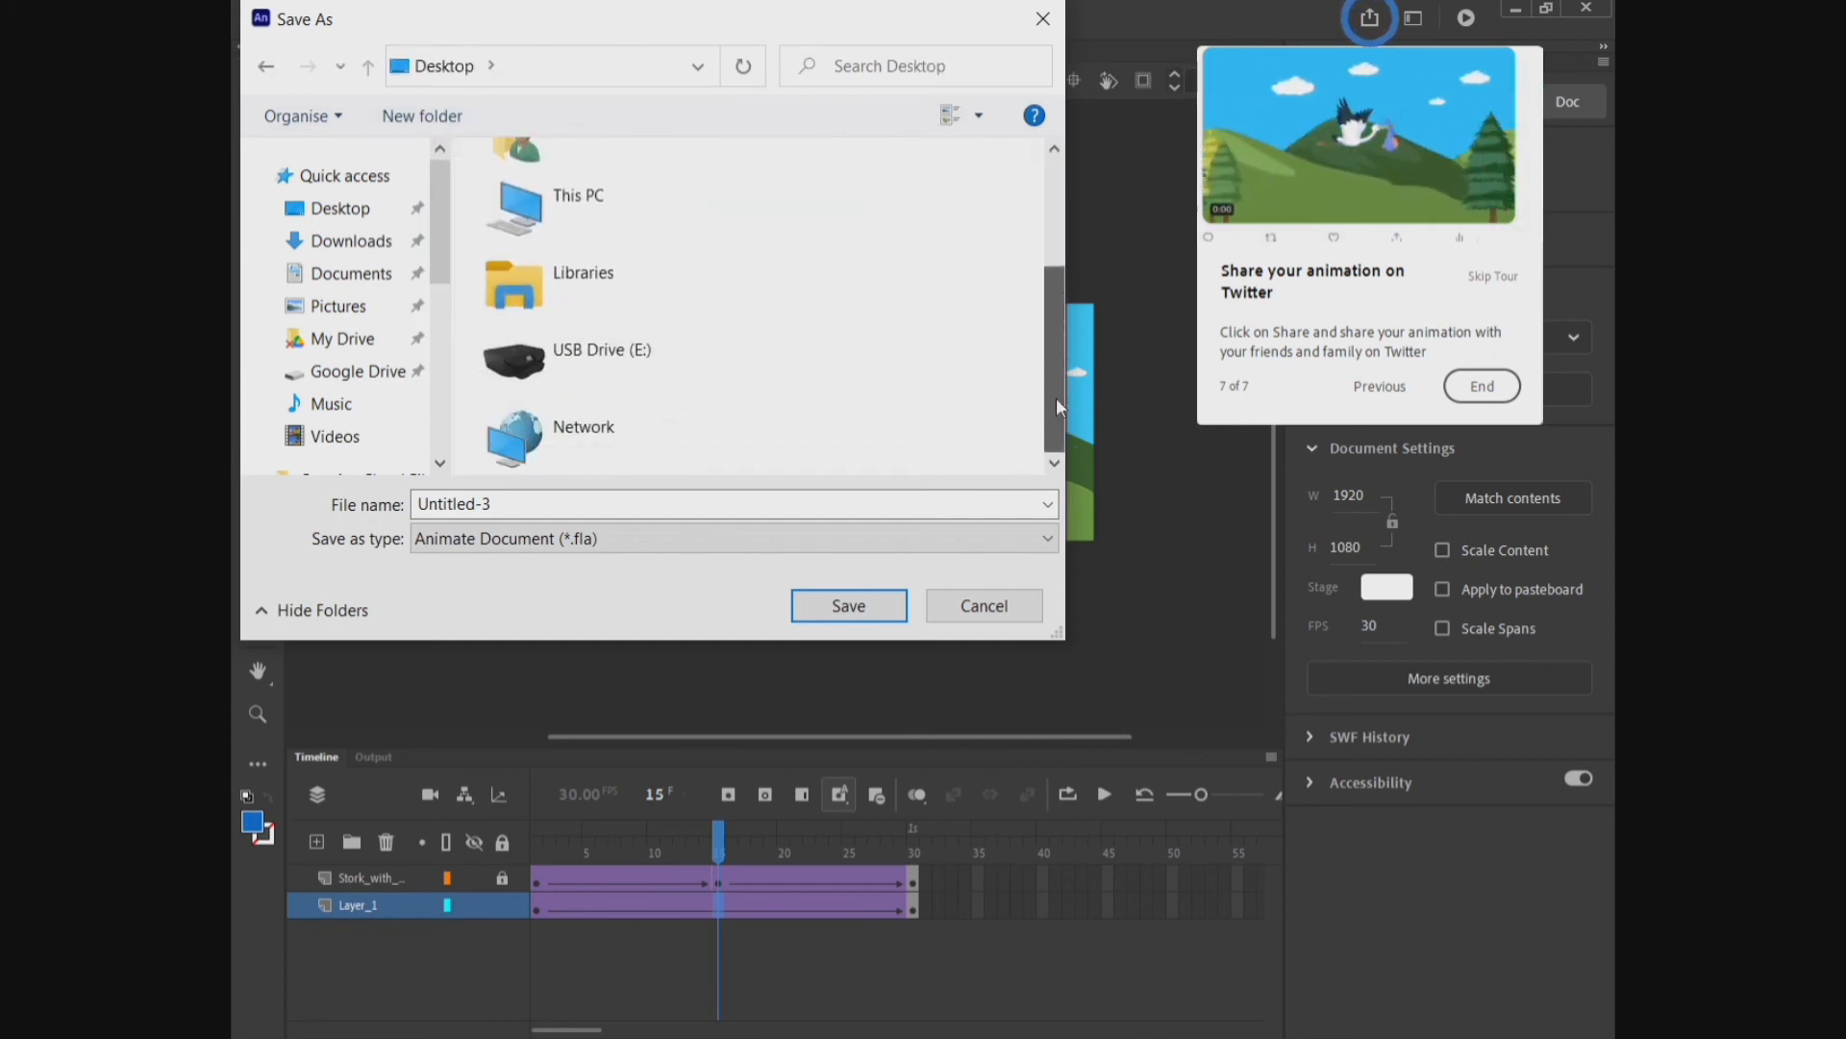
left_click(879, 608)
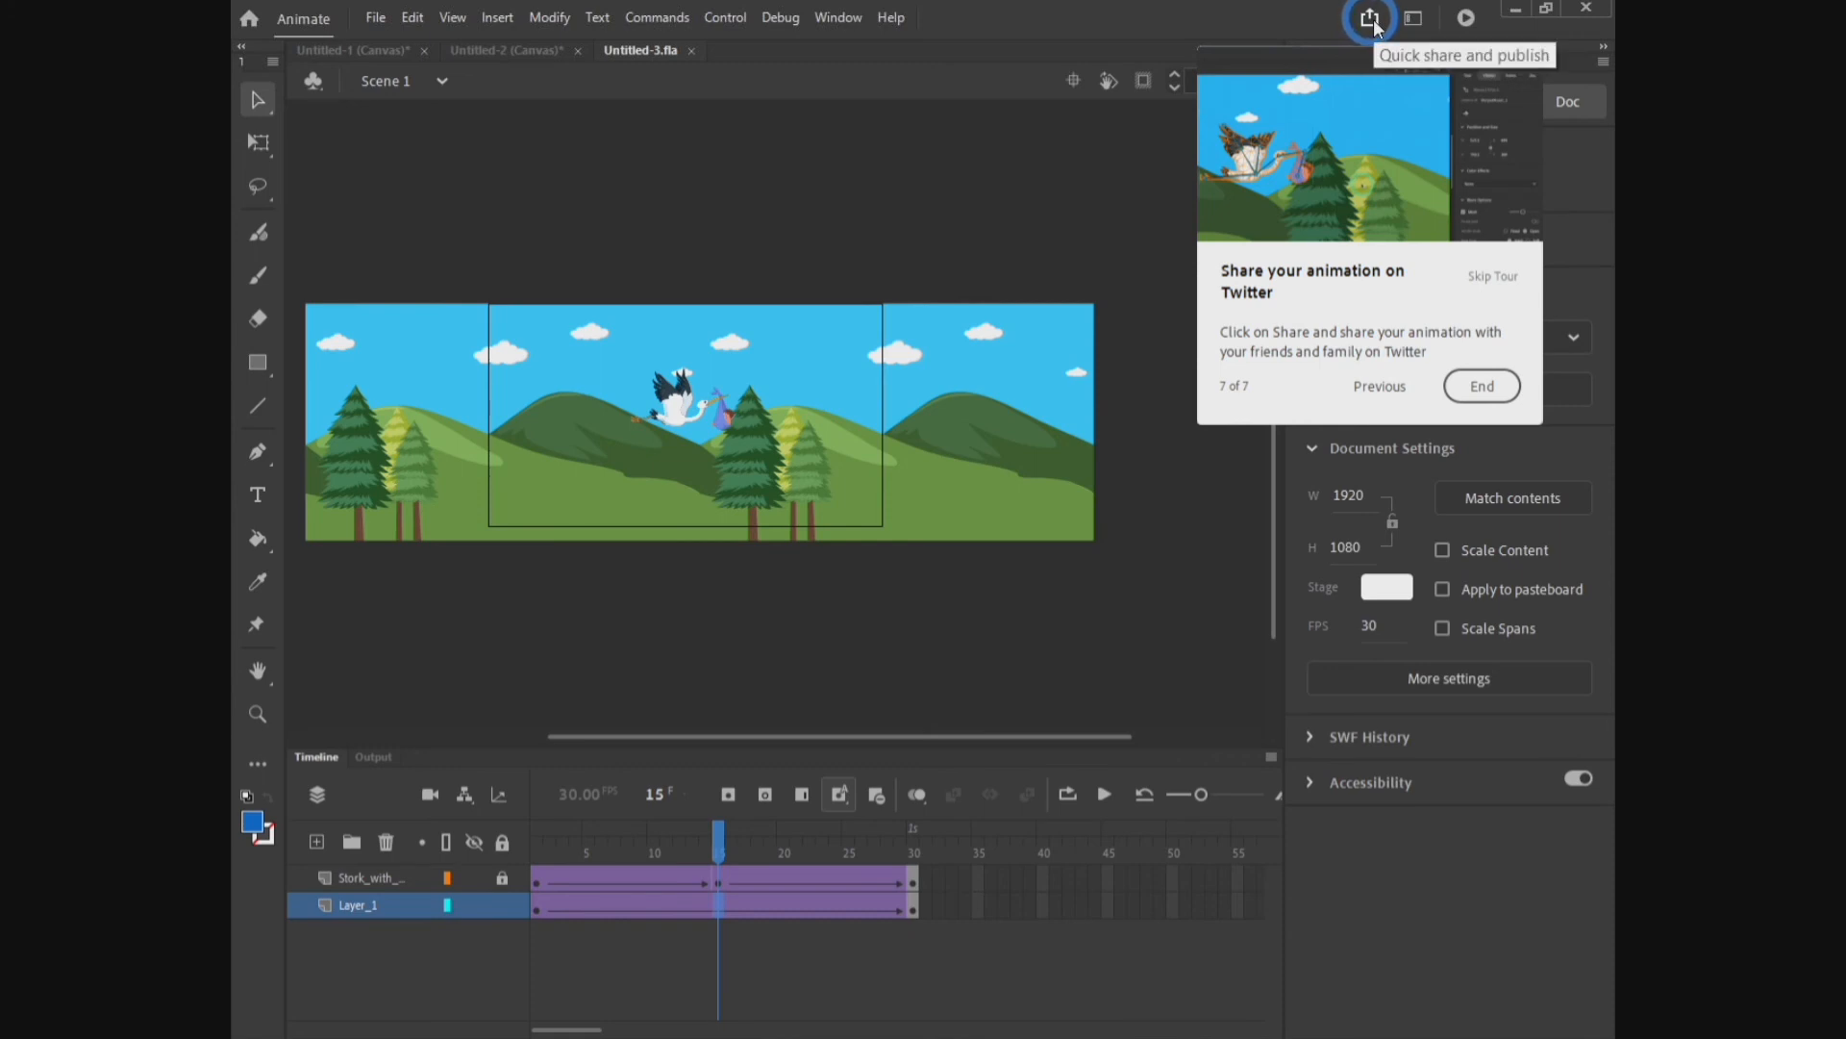
Step: Publish the document and show the desktop with the published Untitled-3 files
left_click(378, 21)
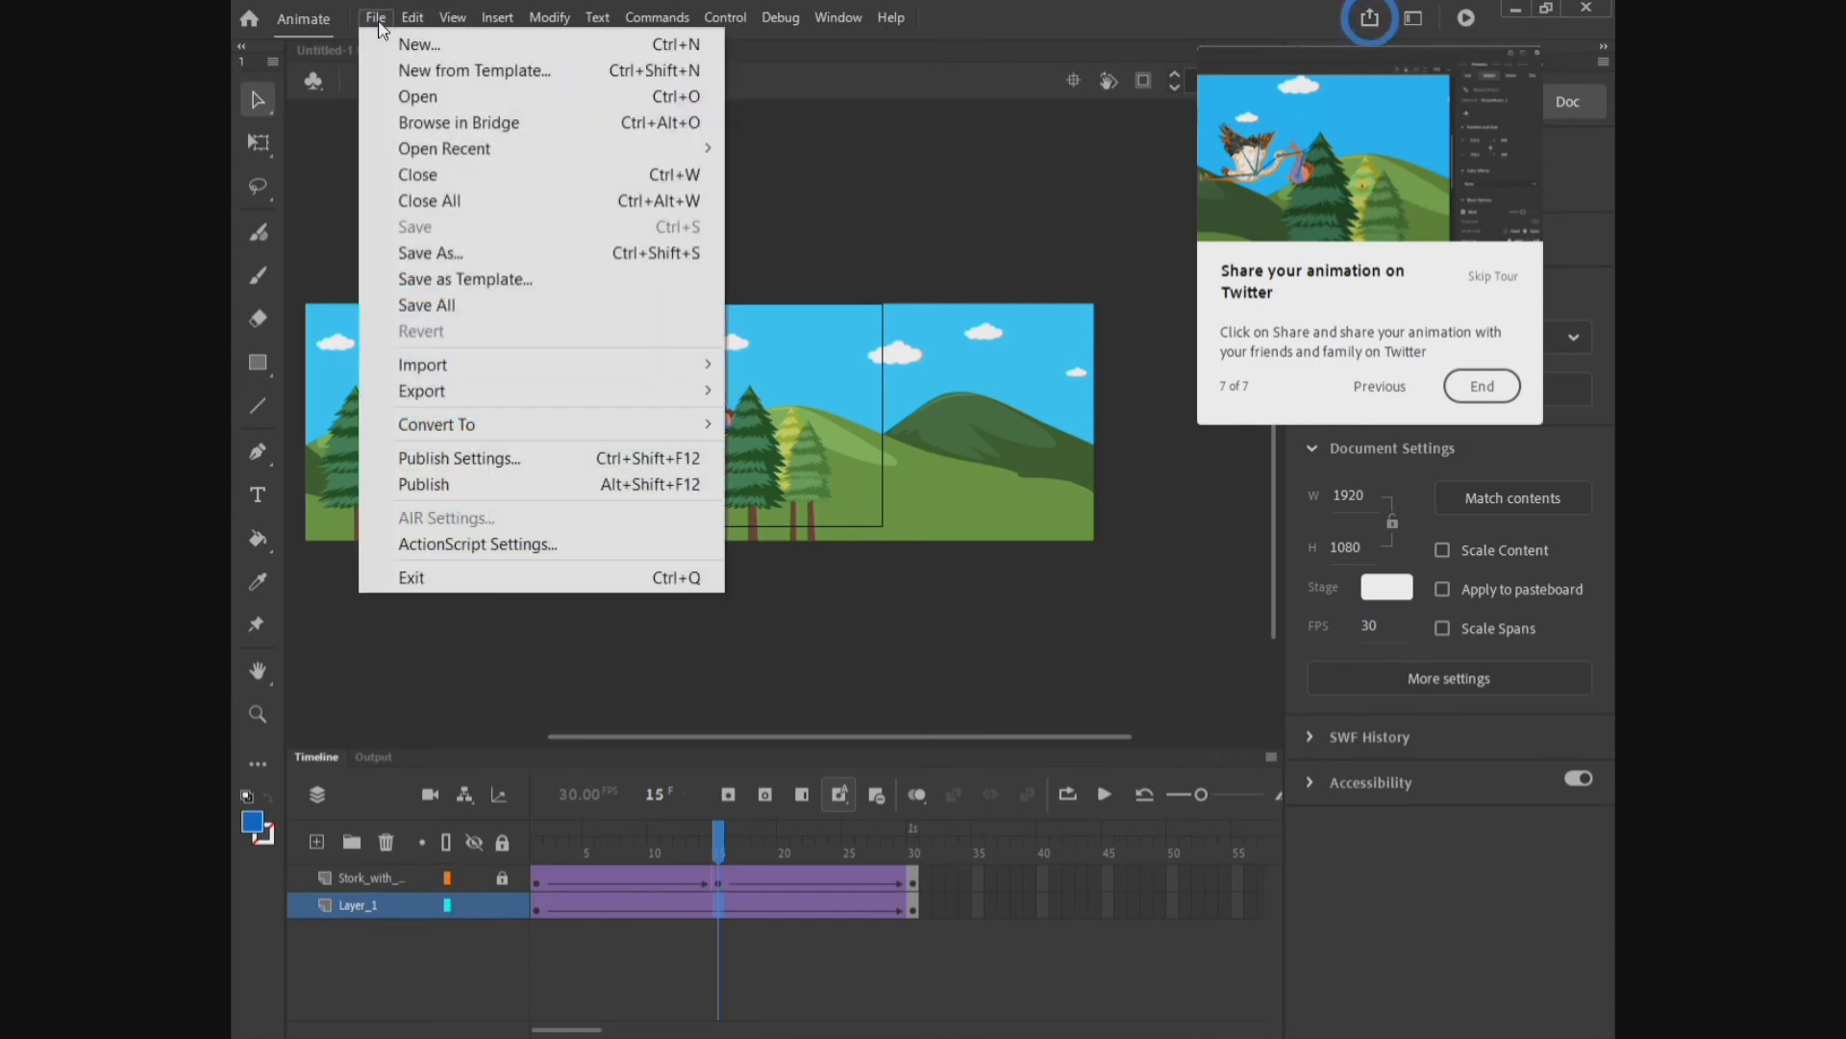
left_click(484, 487)
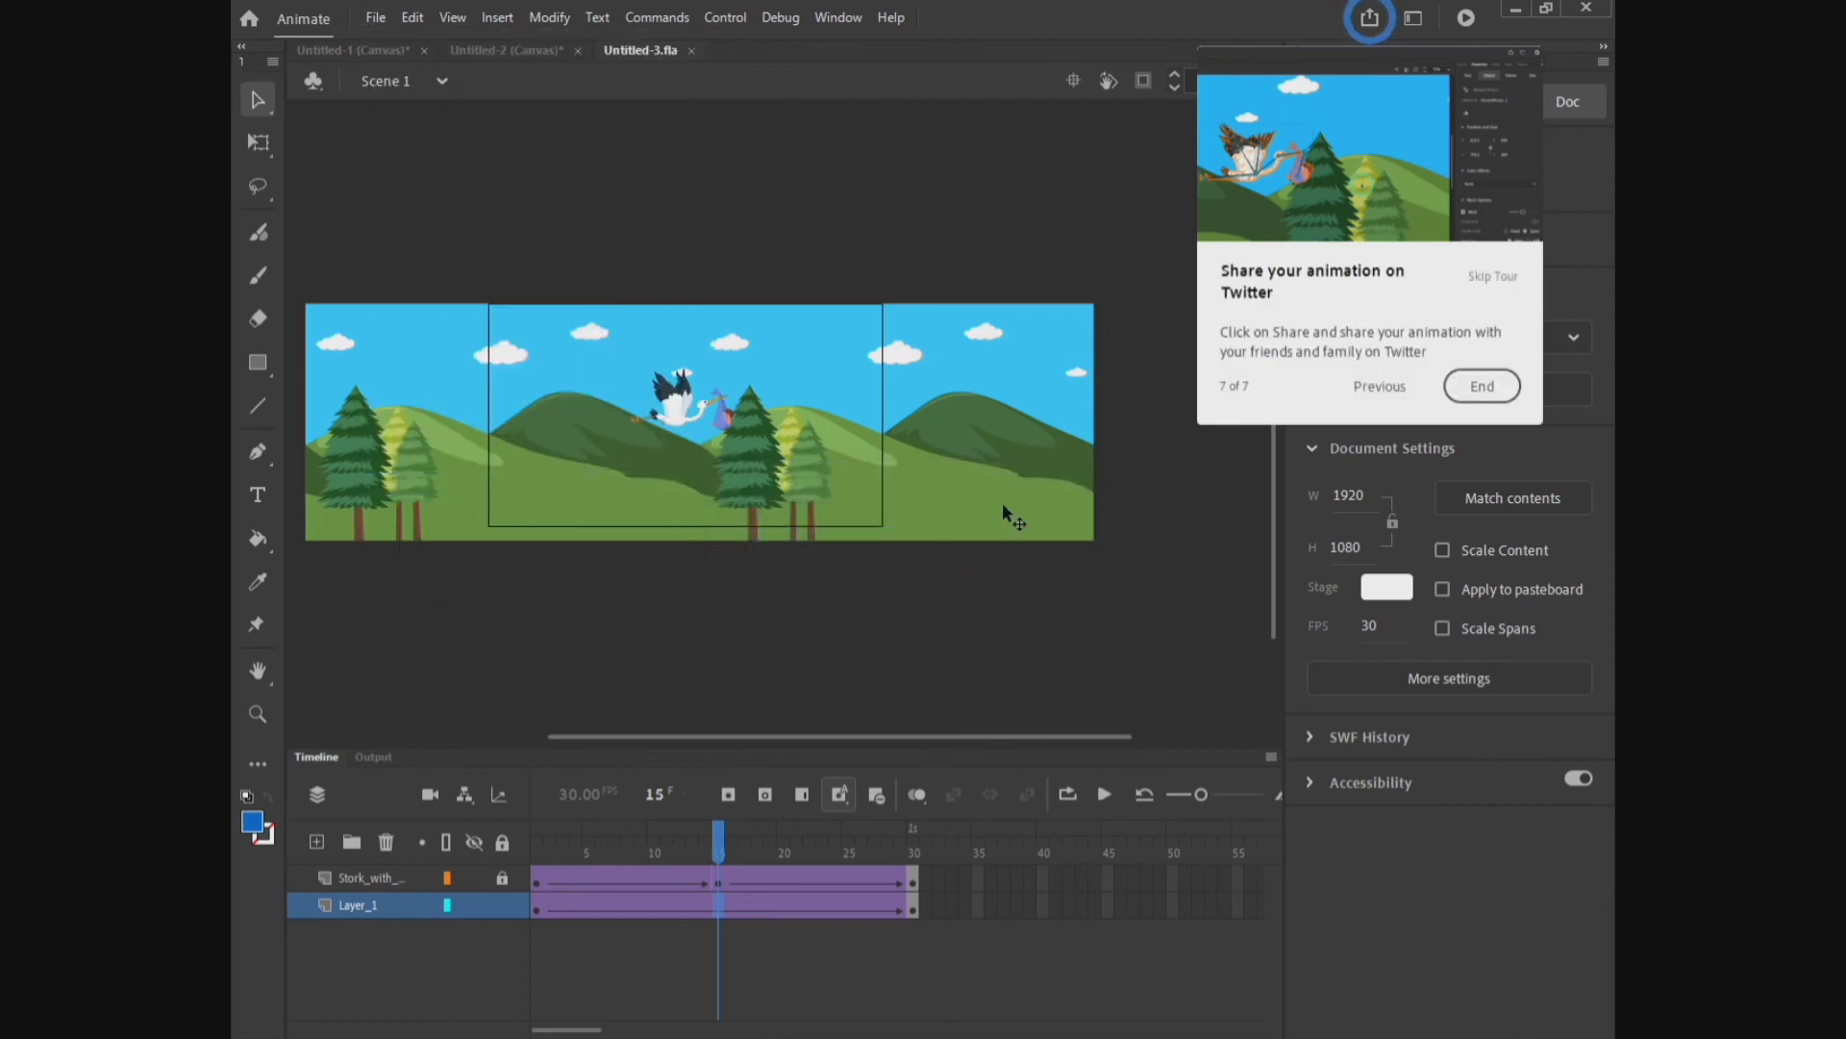
right_click(1250, 1022)
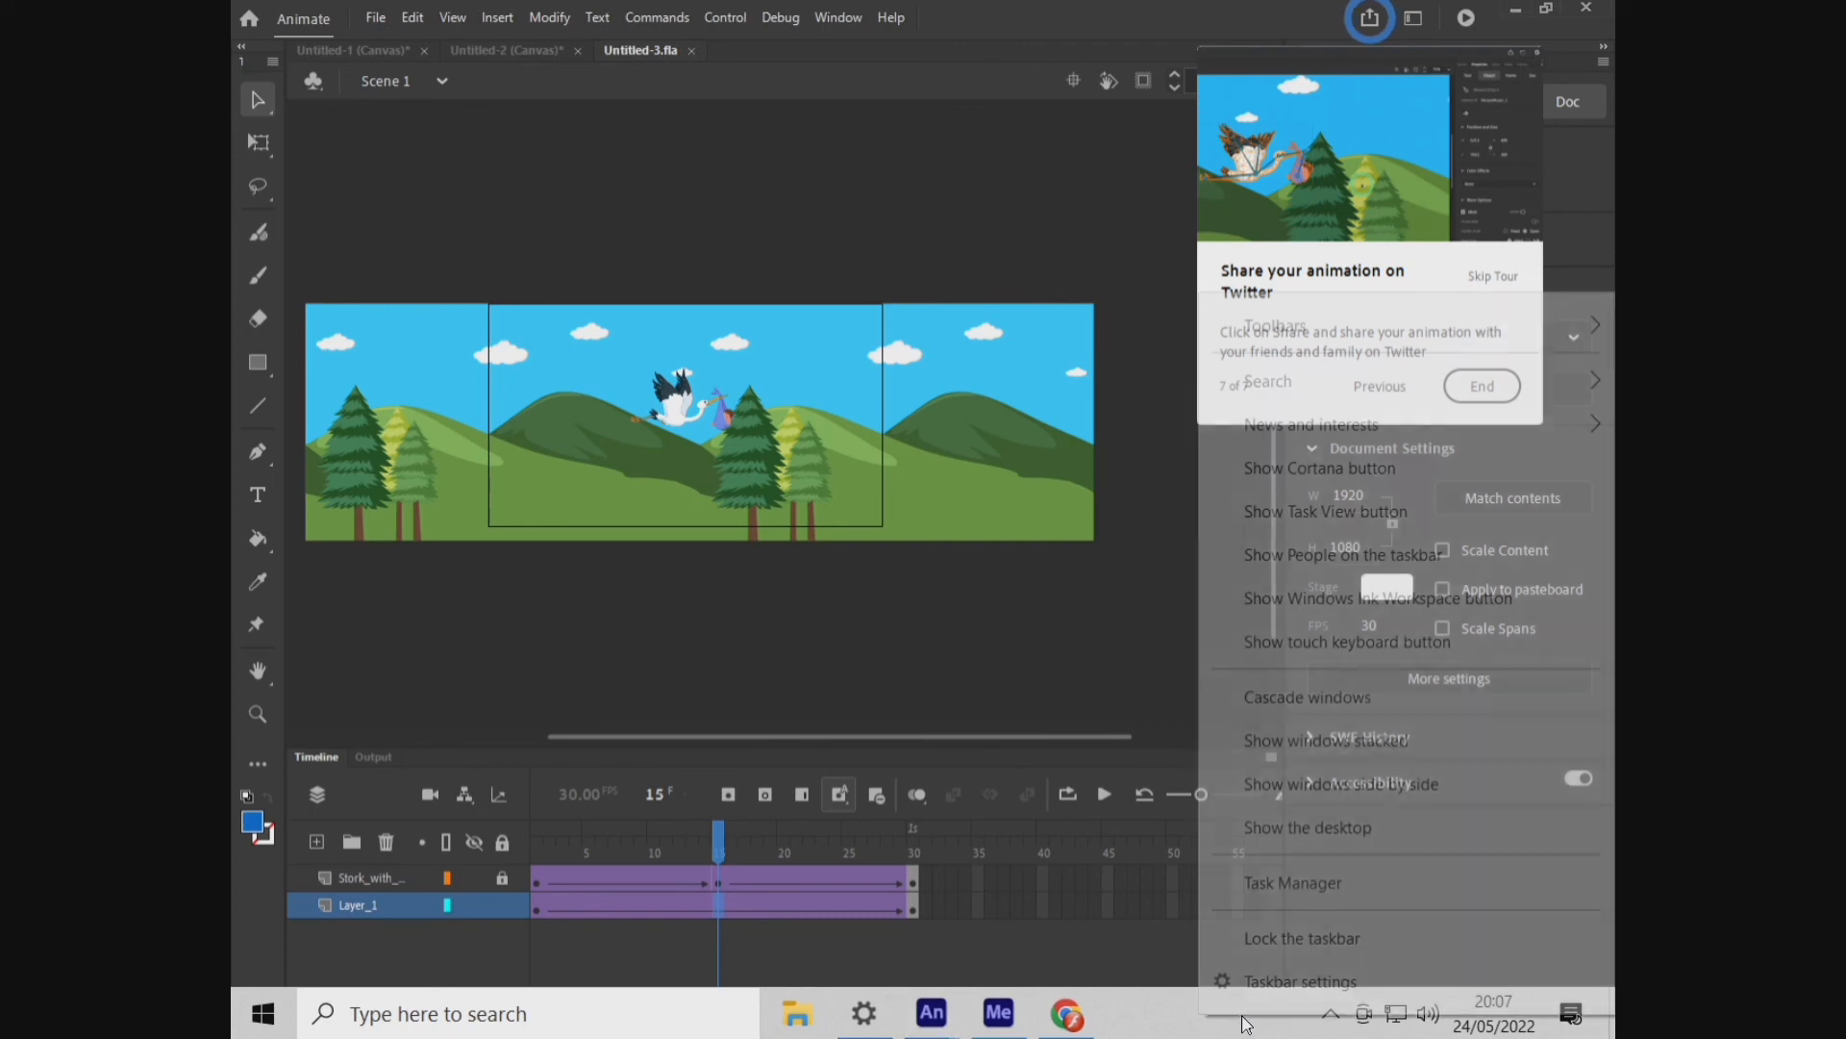
left_click(1278, 845)
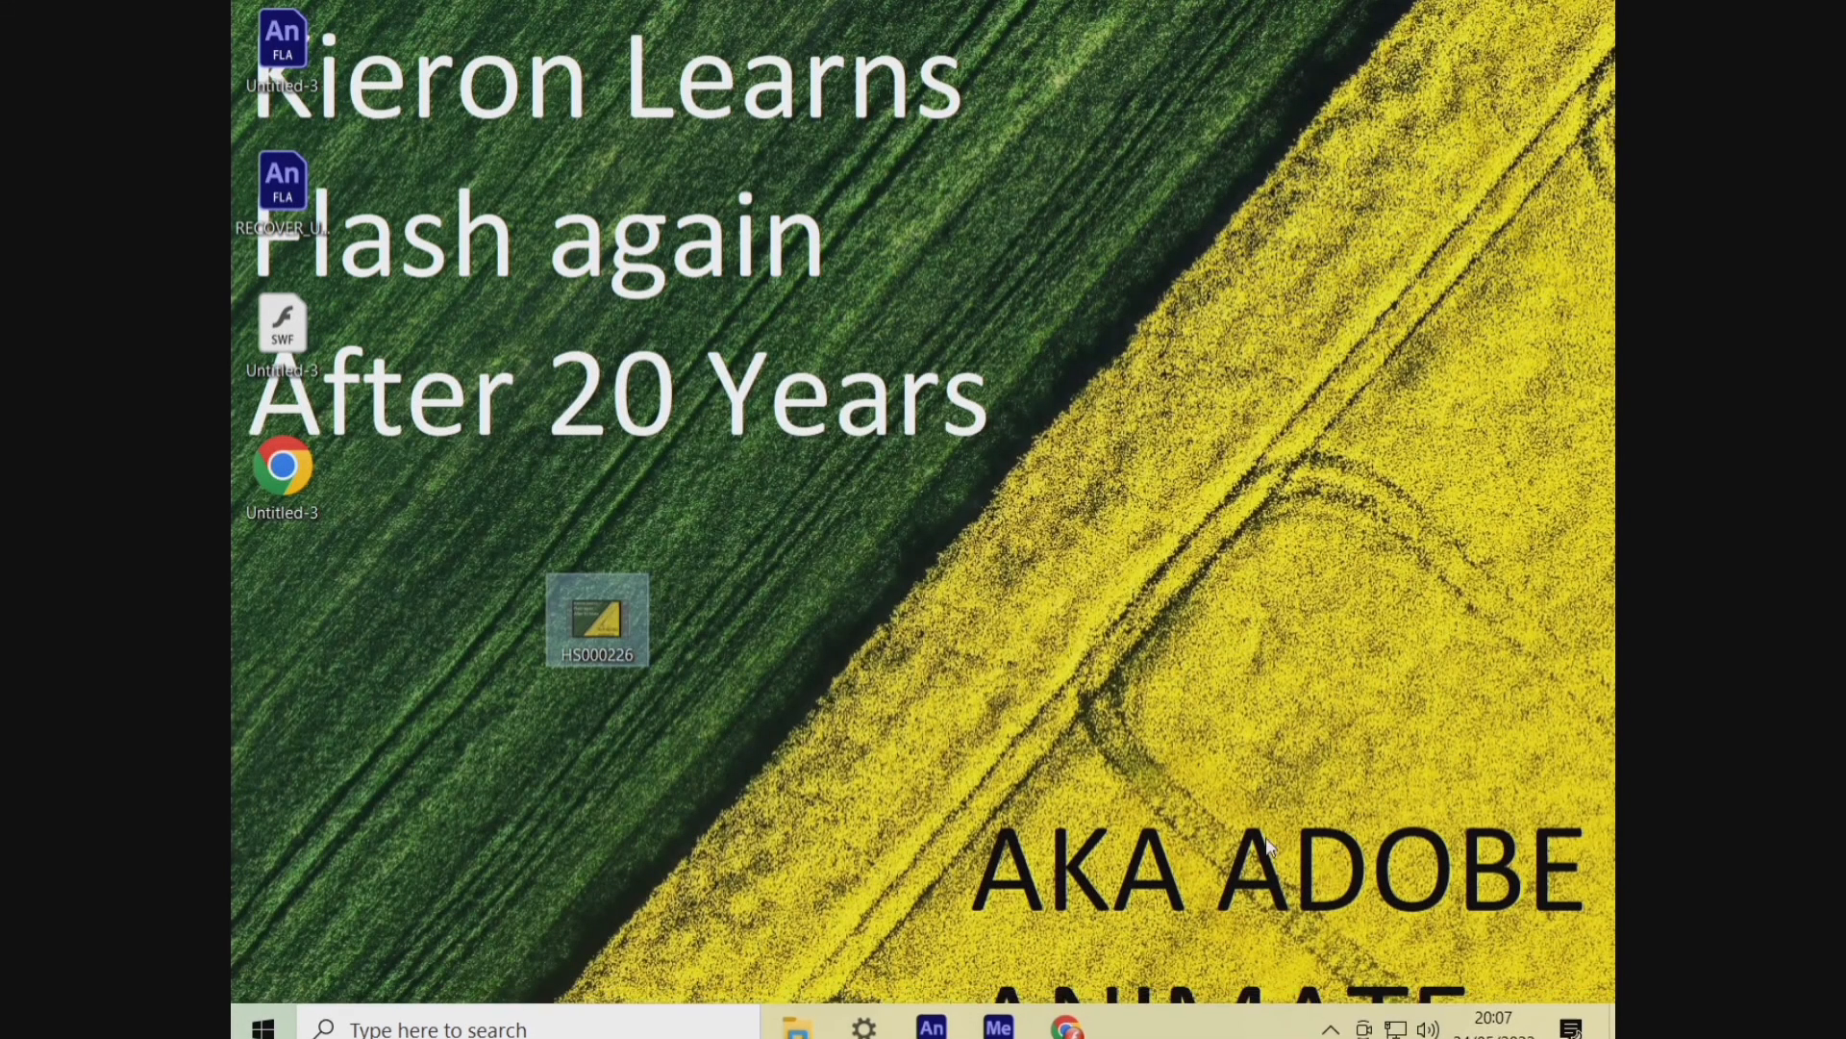